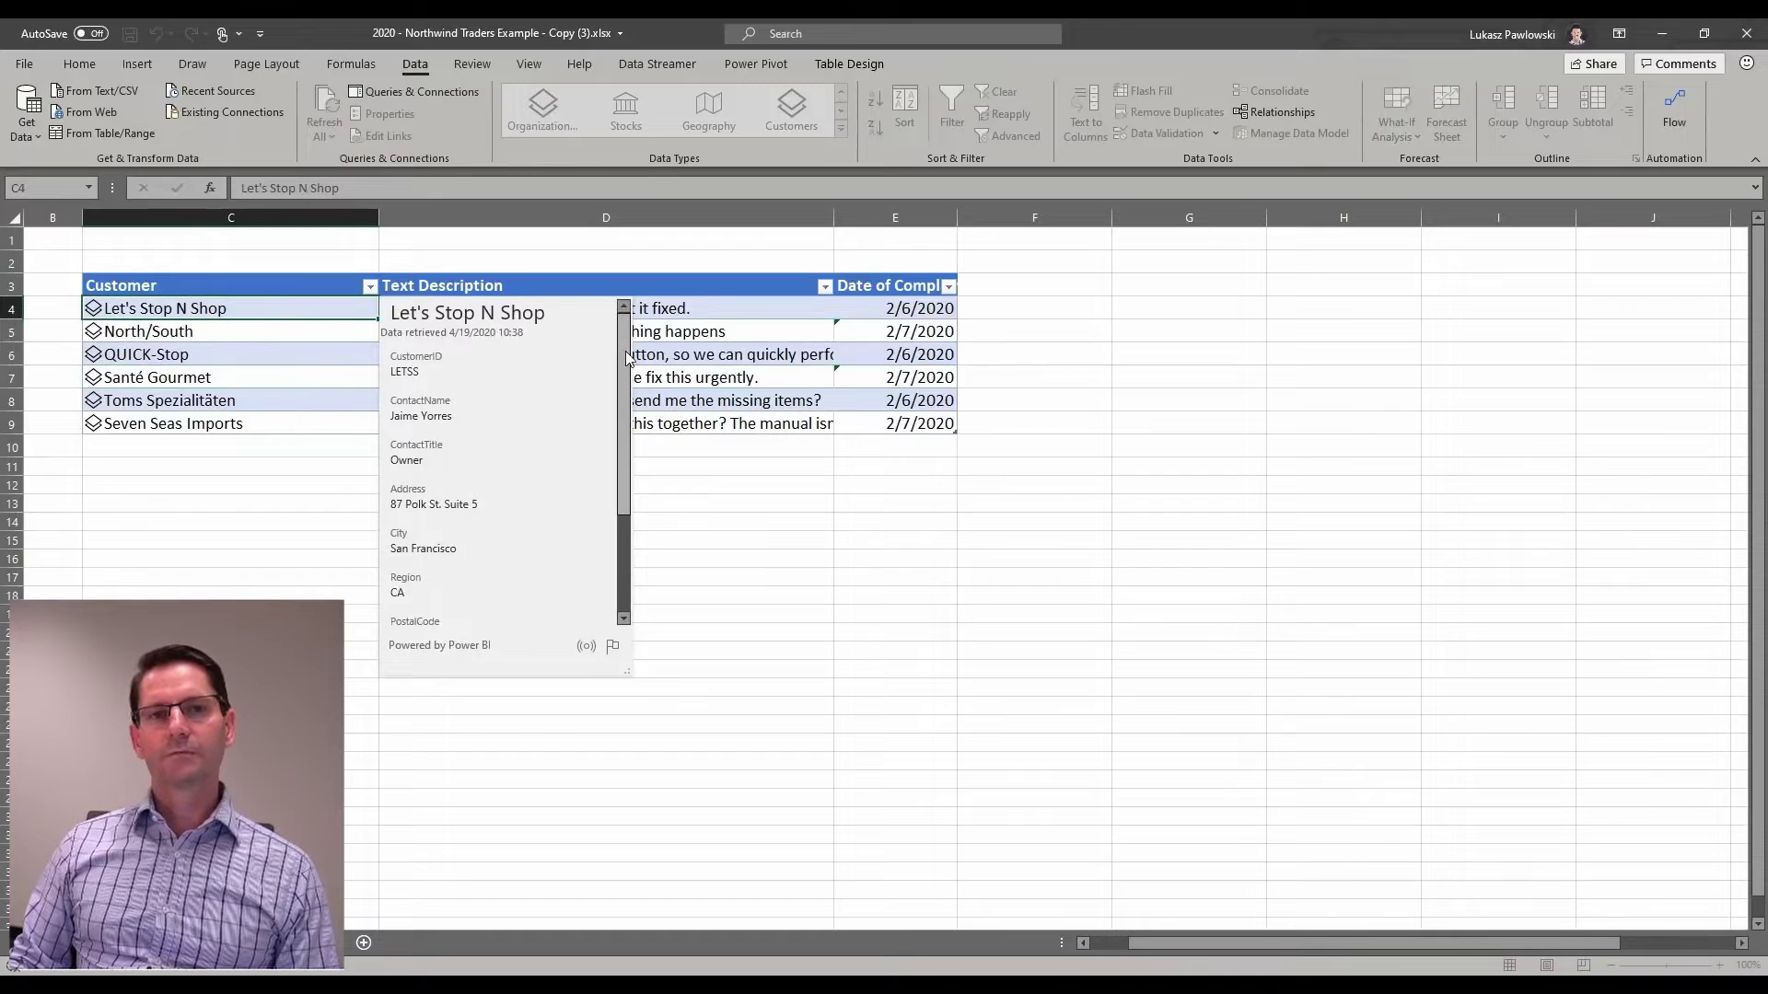
Step: Add the ContactName and Phone fields of the Customer data type as new columns in the table
mouse_move(626, 357)
left_mouse_down()
mouse_move(624, 494)
mouse_move(623, 345)
left_mouse_up()
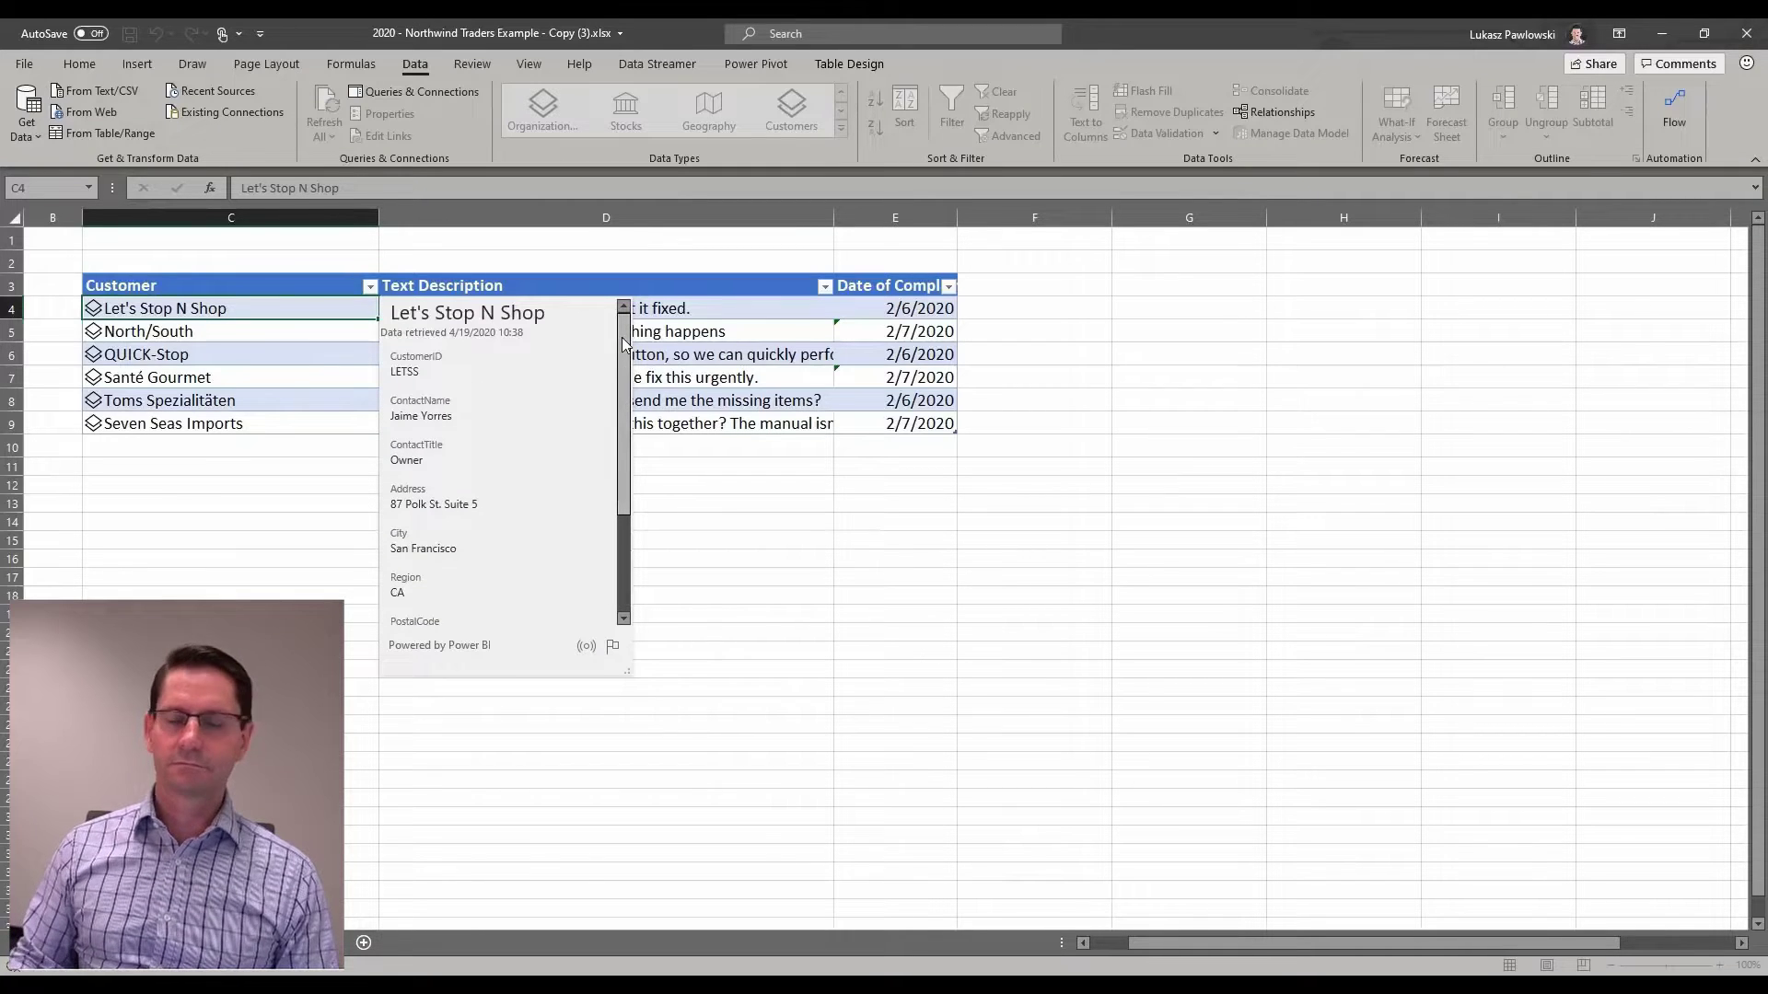
left_click(597, 410)
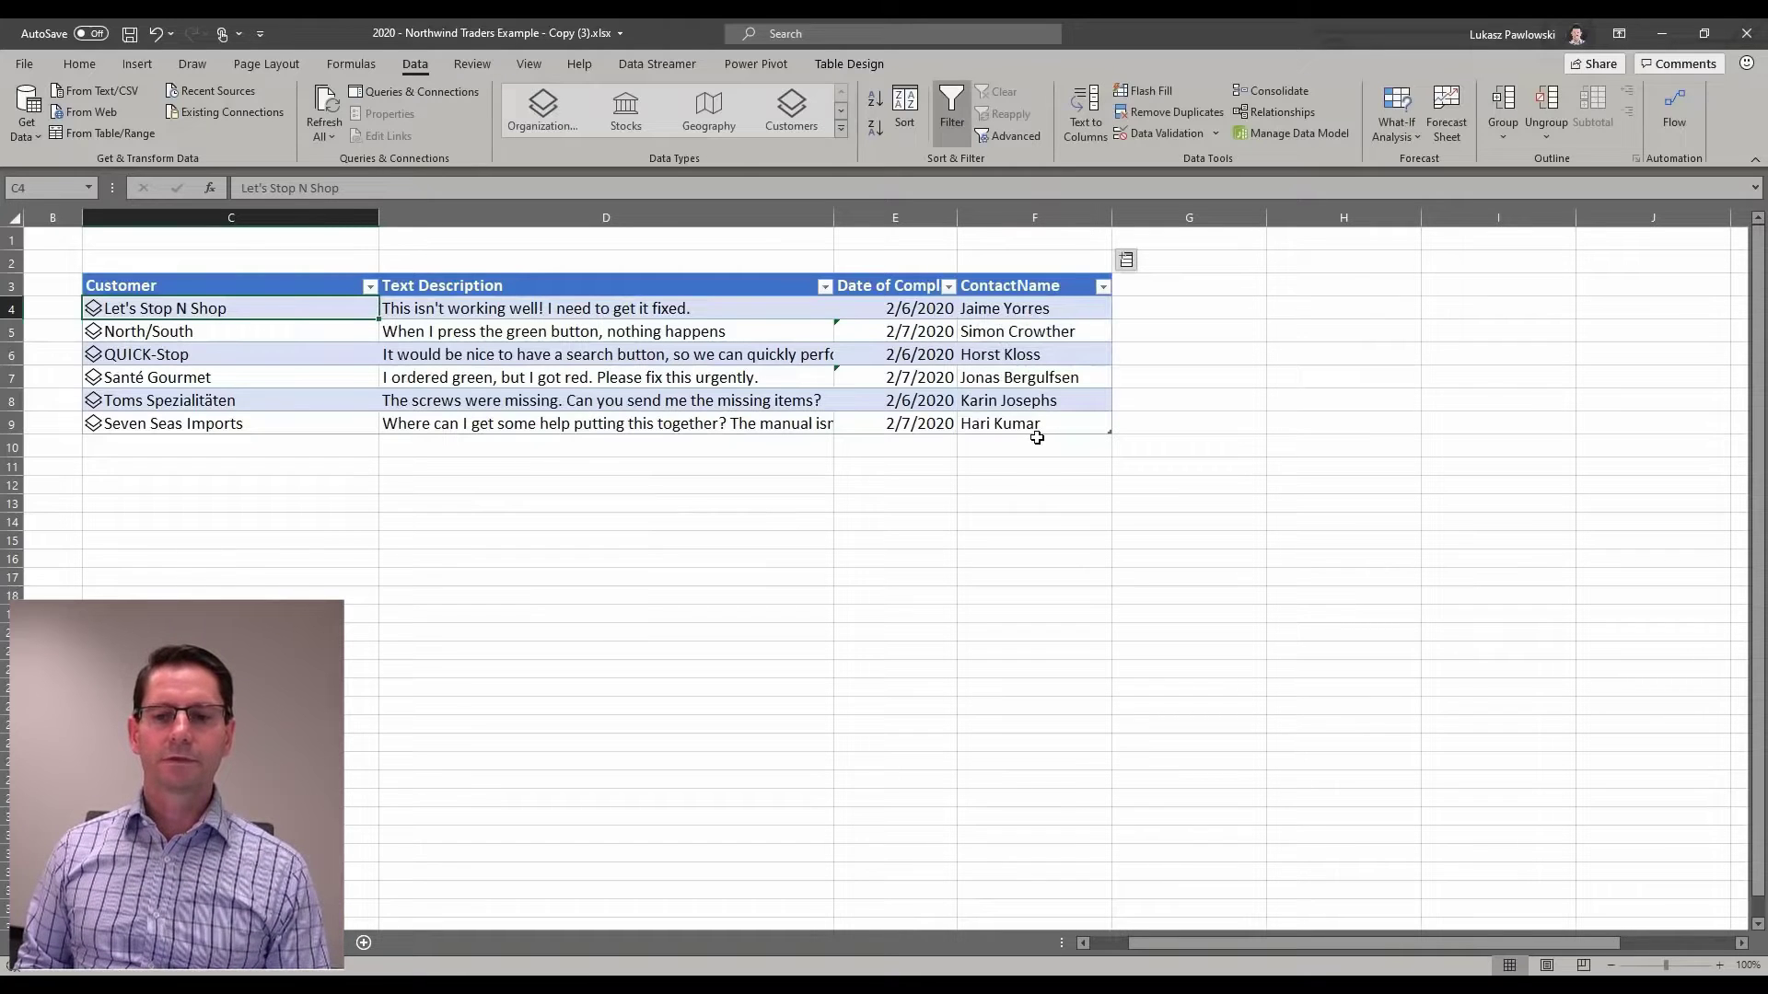
left_click(1127, 262)
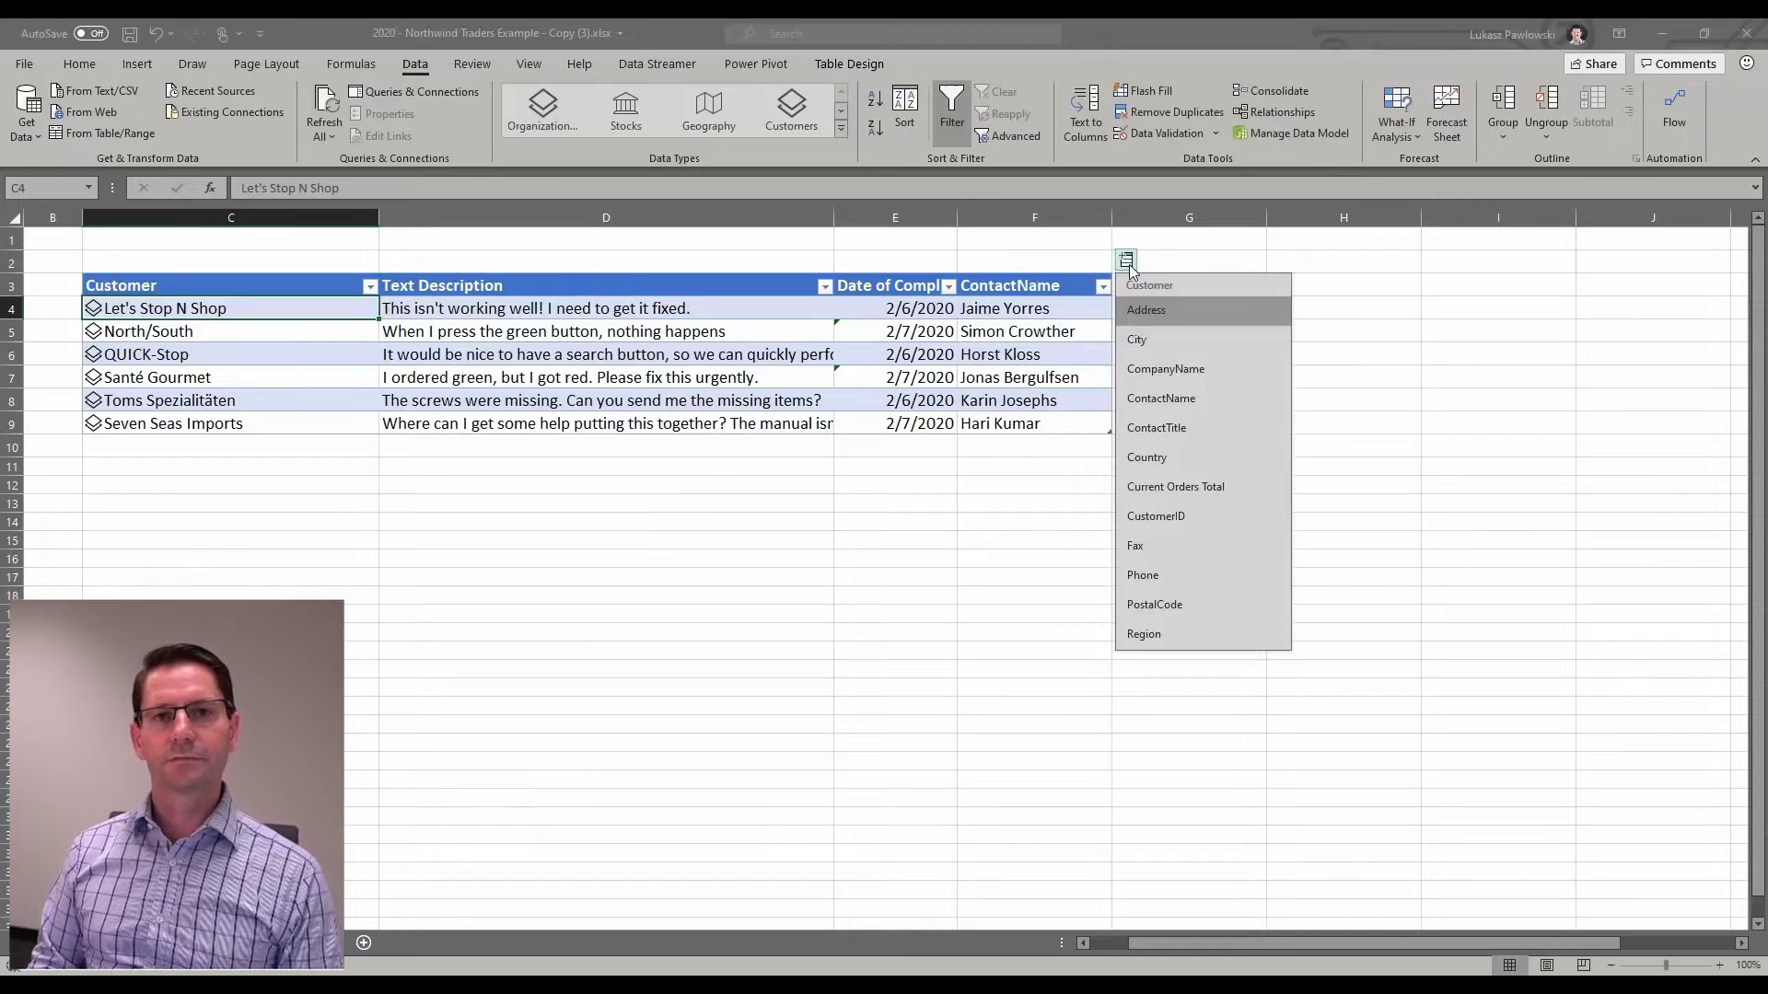
left_click(1147, 576)
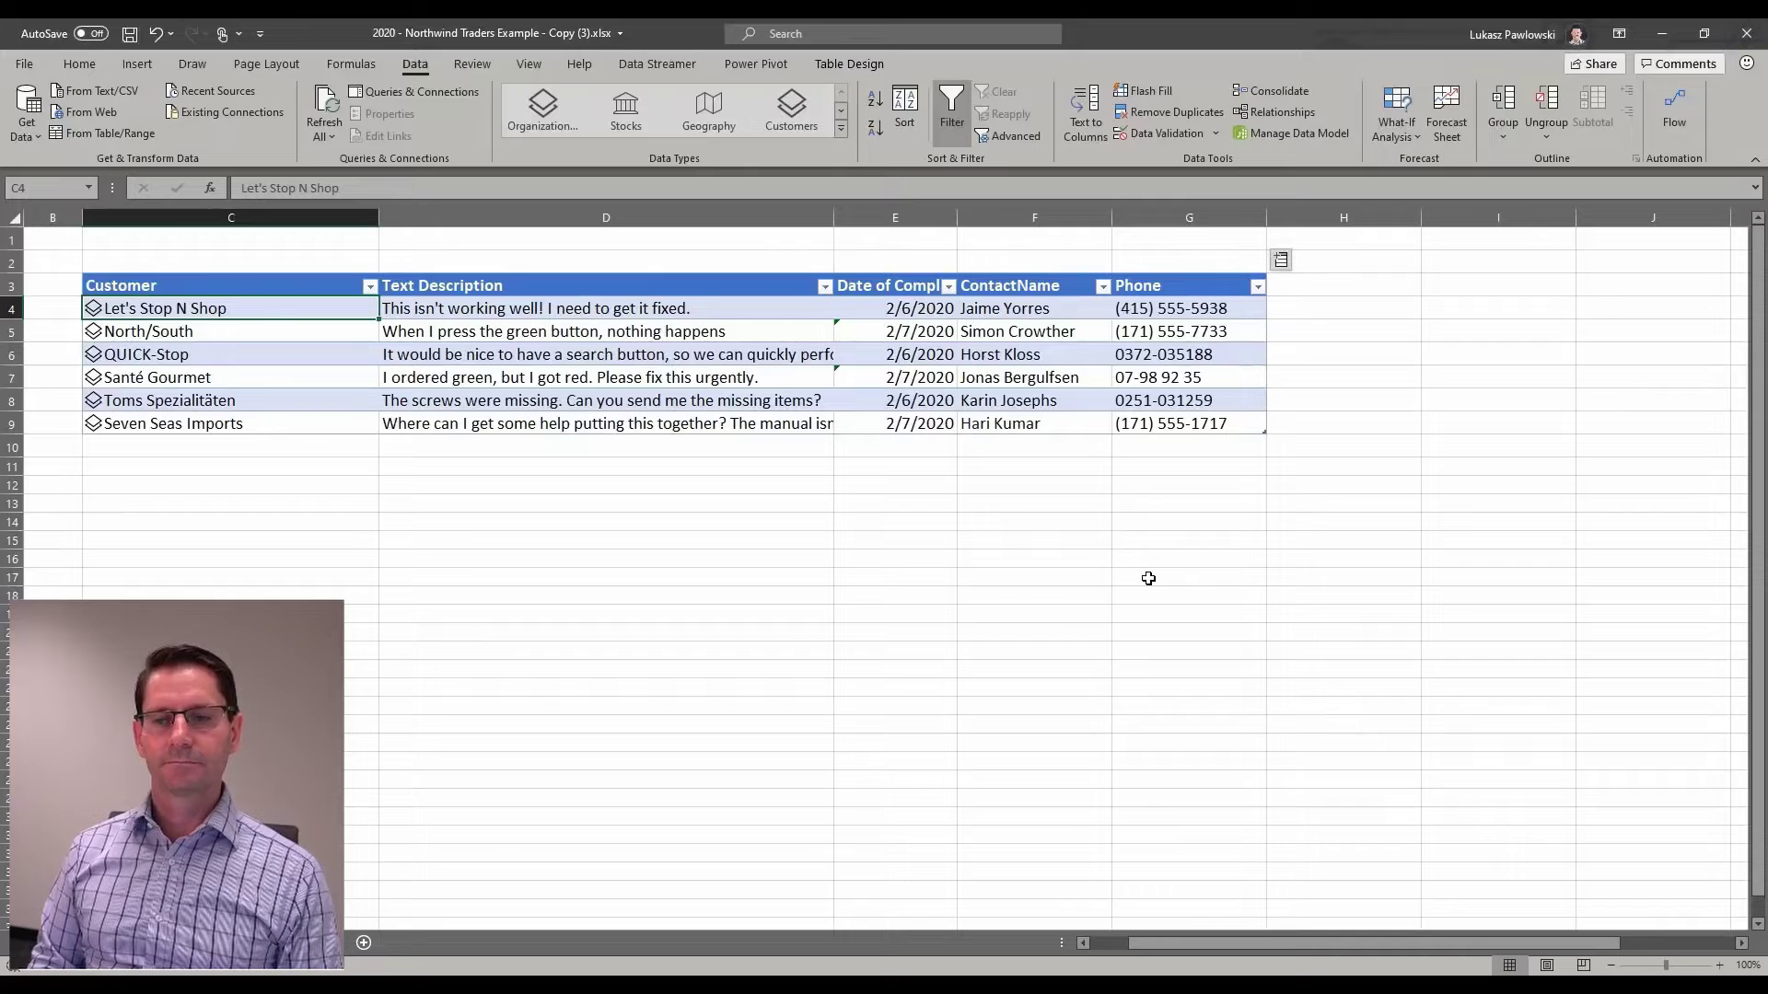
left_click(1279, 265)
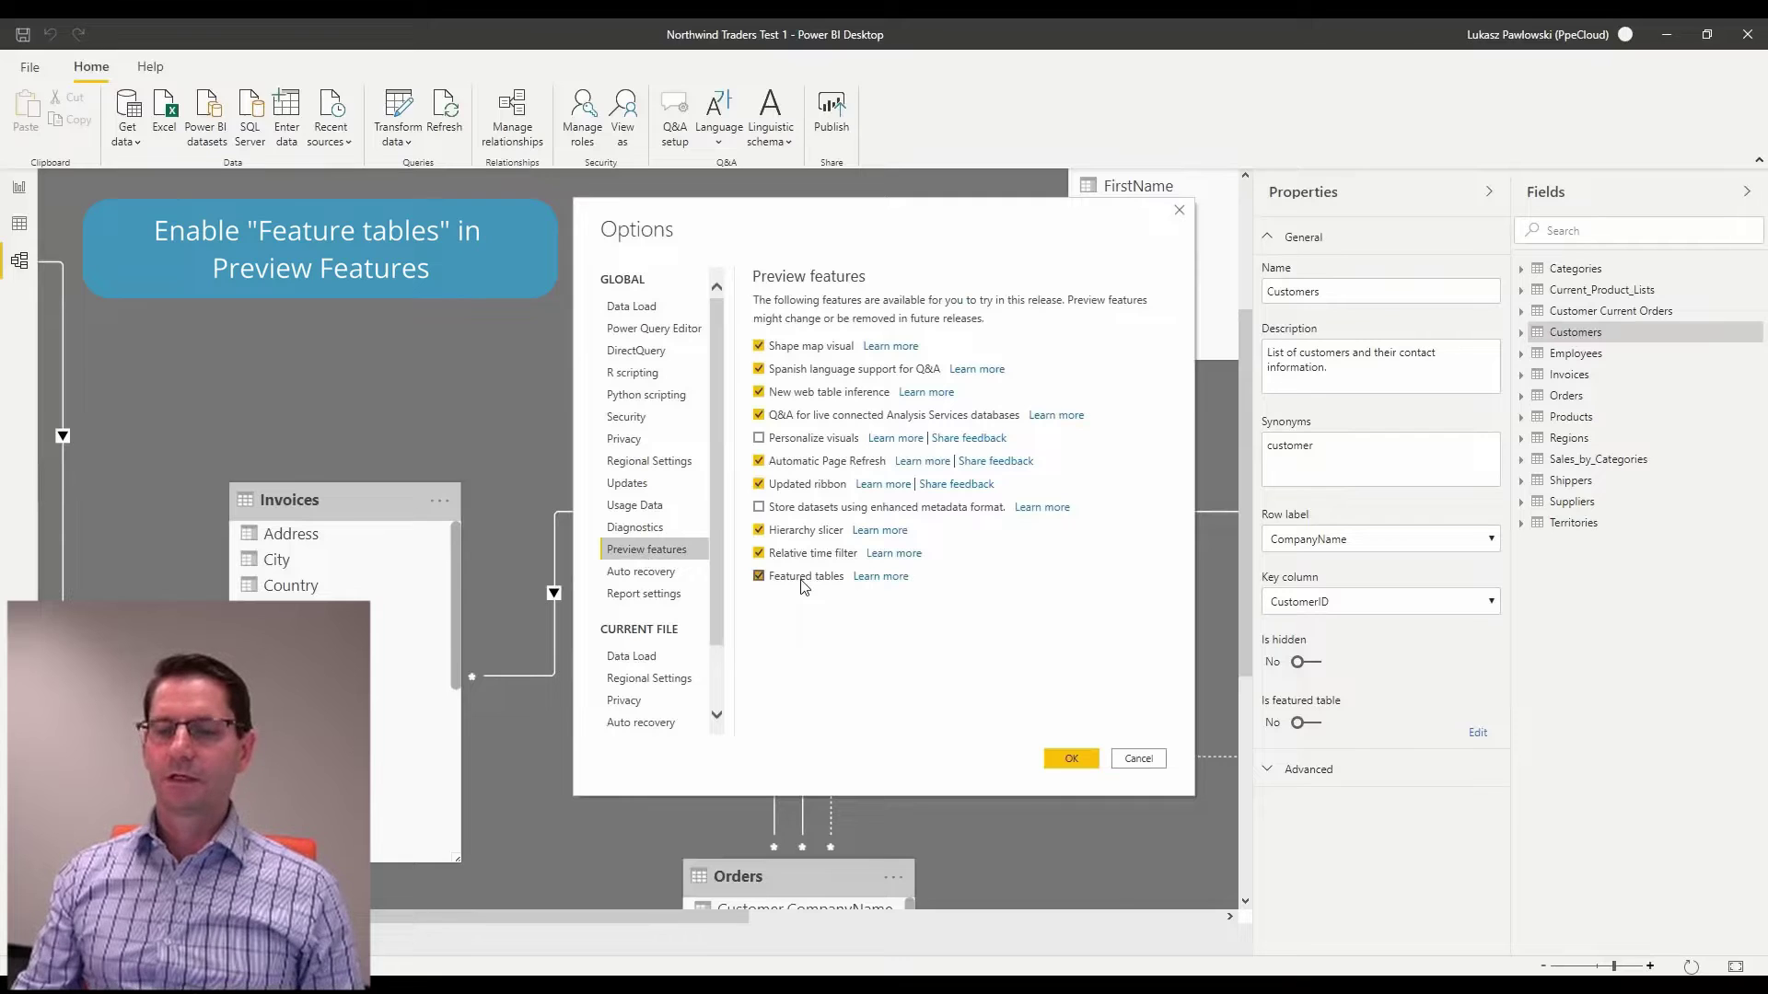
Step: In Power BI Desktop, enable the Featured tables preview feature and set the Customers table as a featured table
left_click(1071, 759)
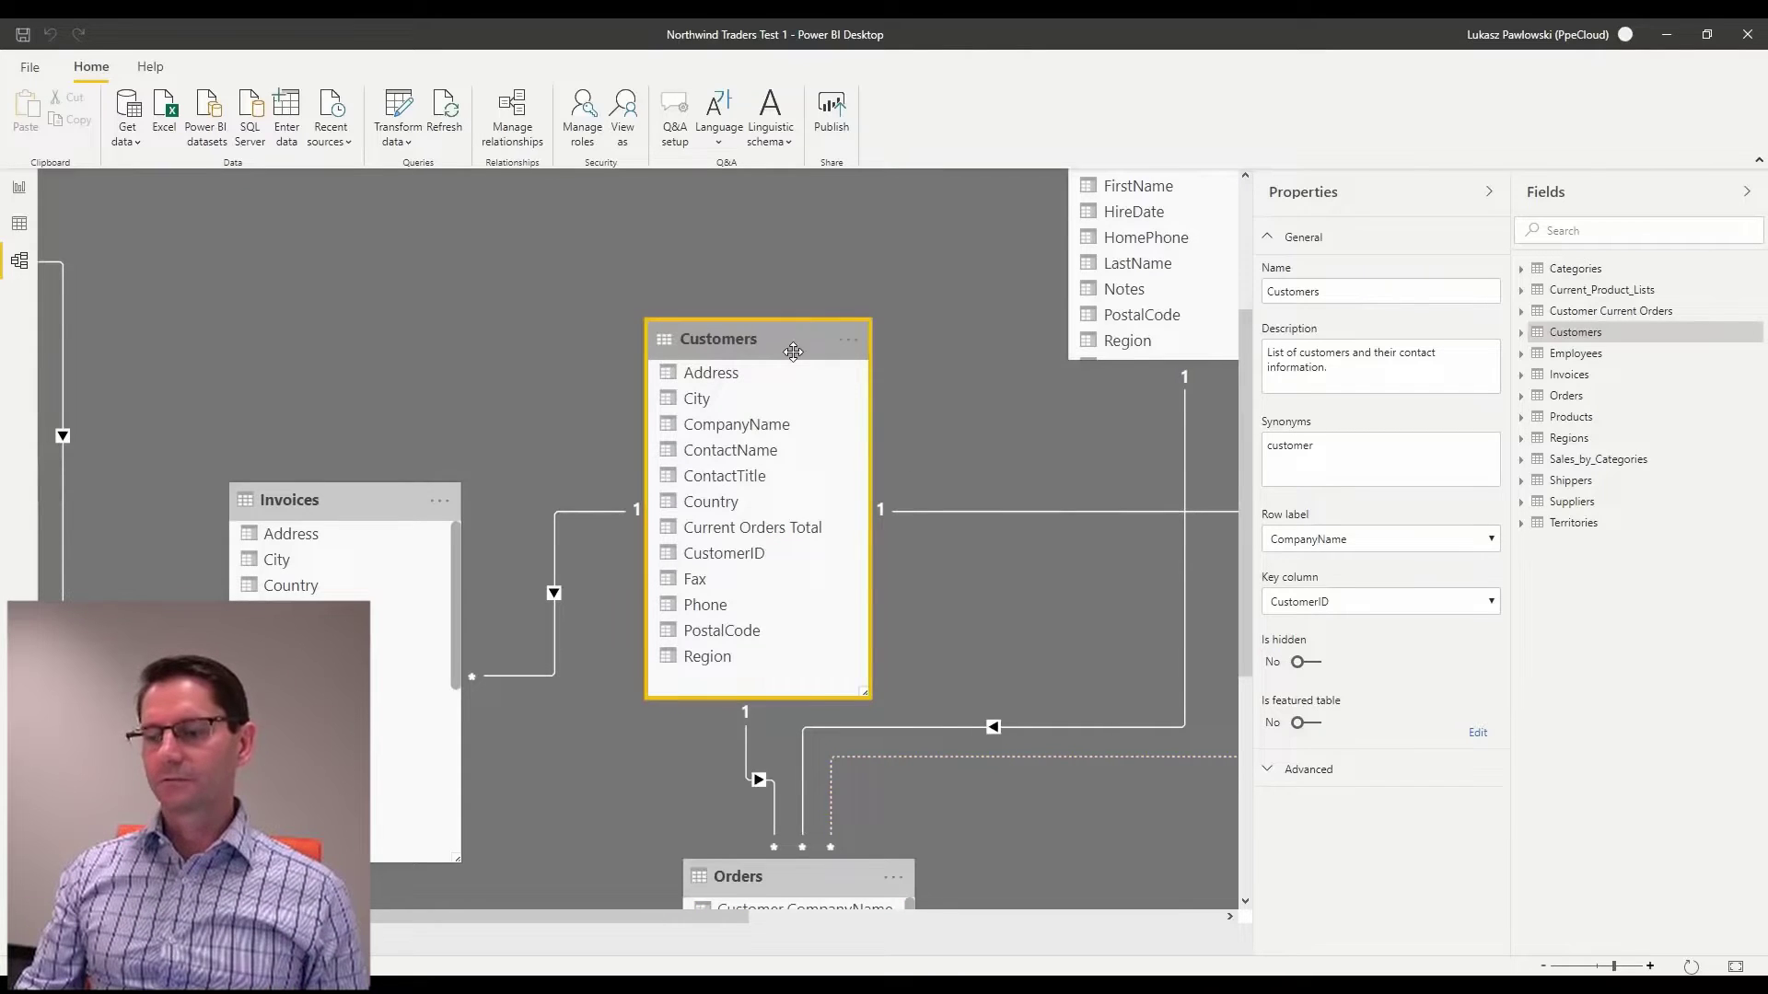
left_click(1315, 724)
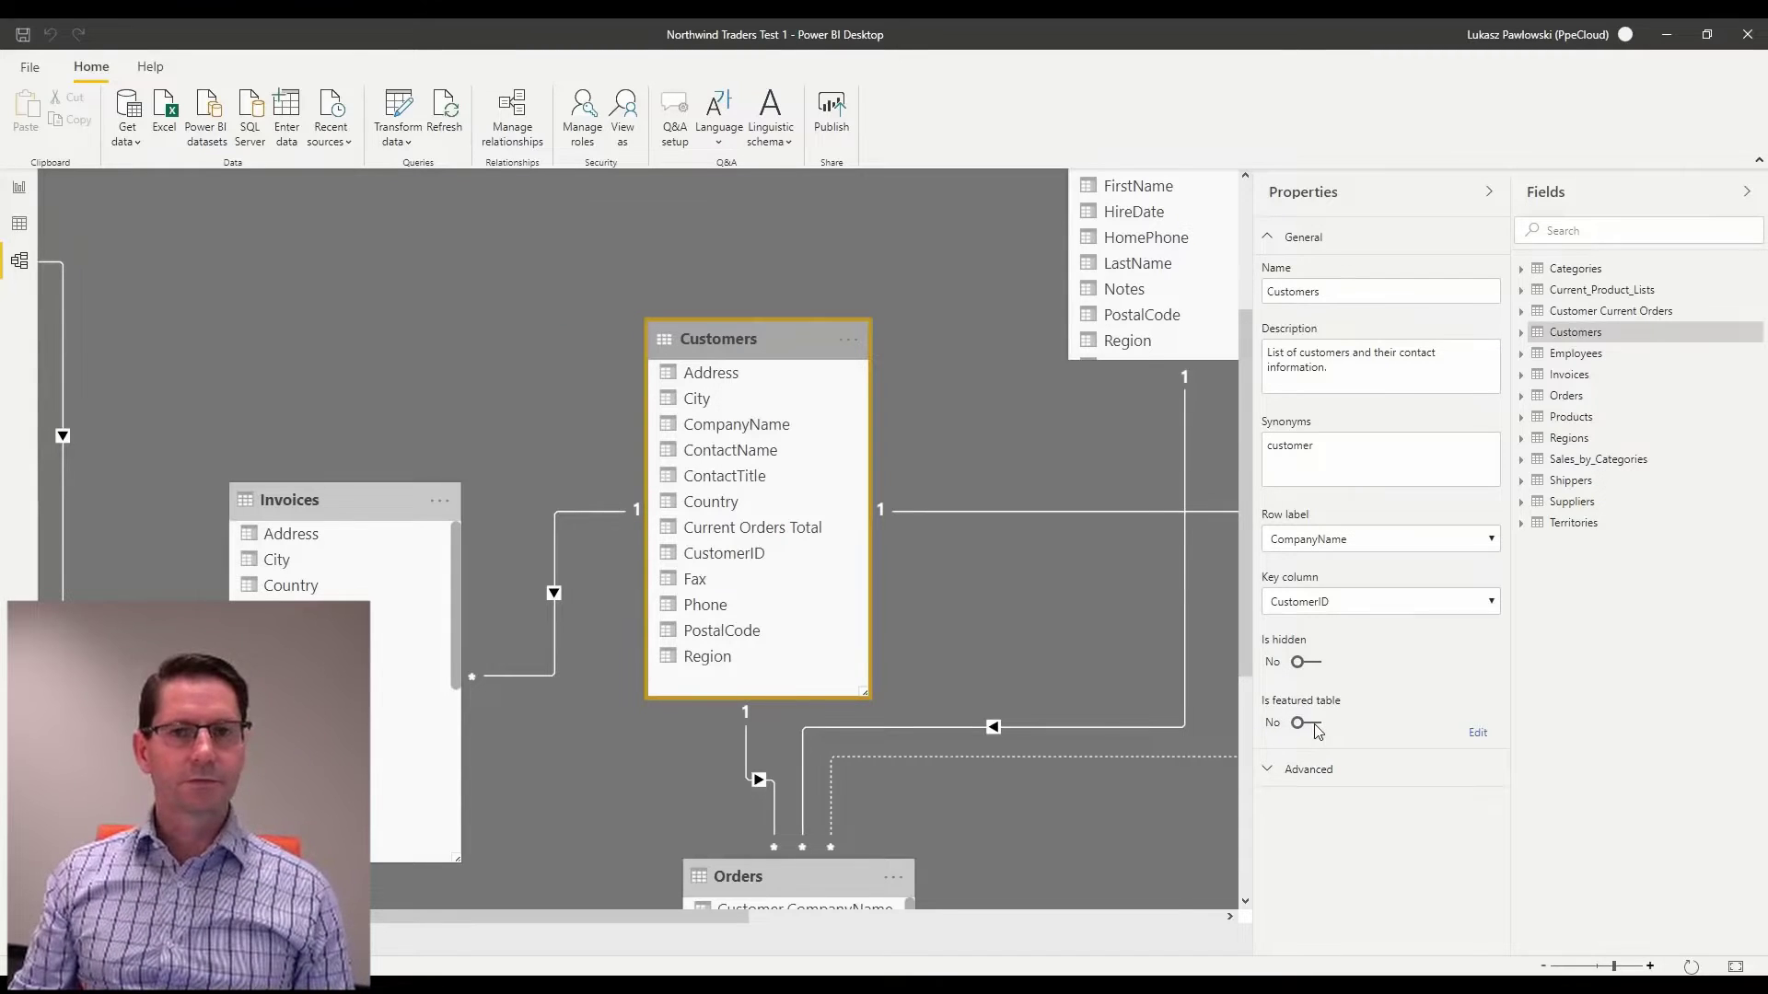
left_click(877, 440)
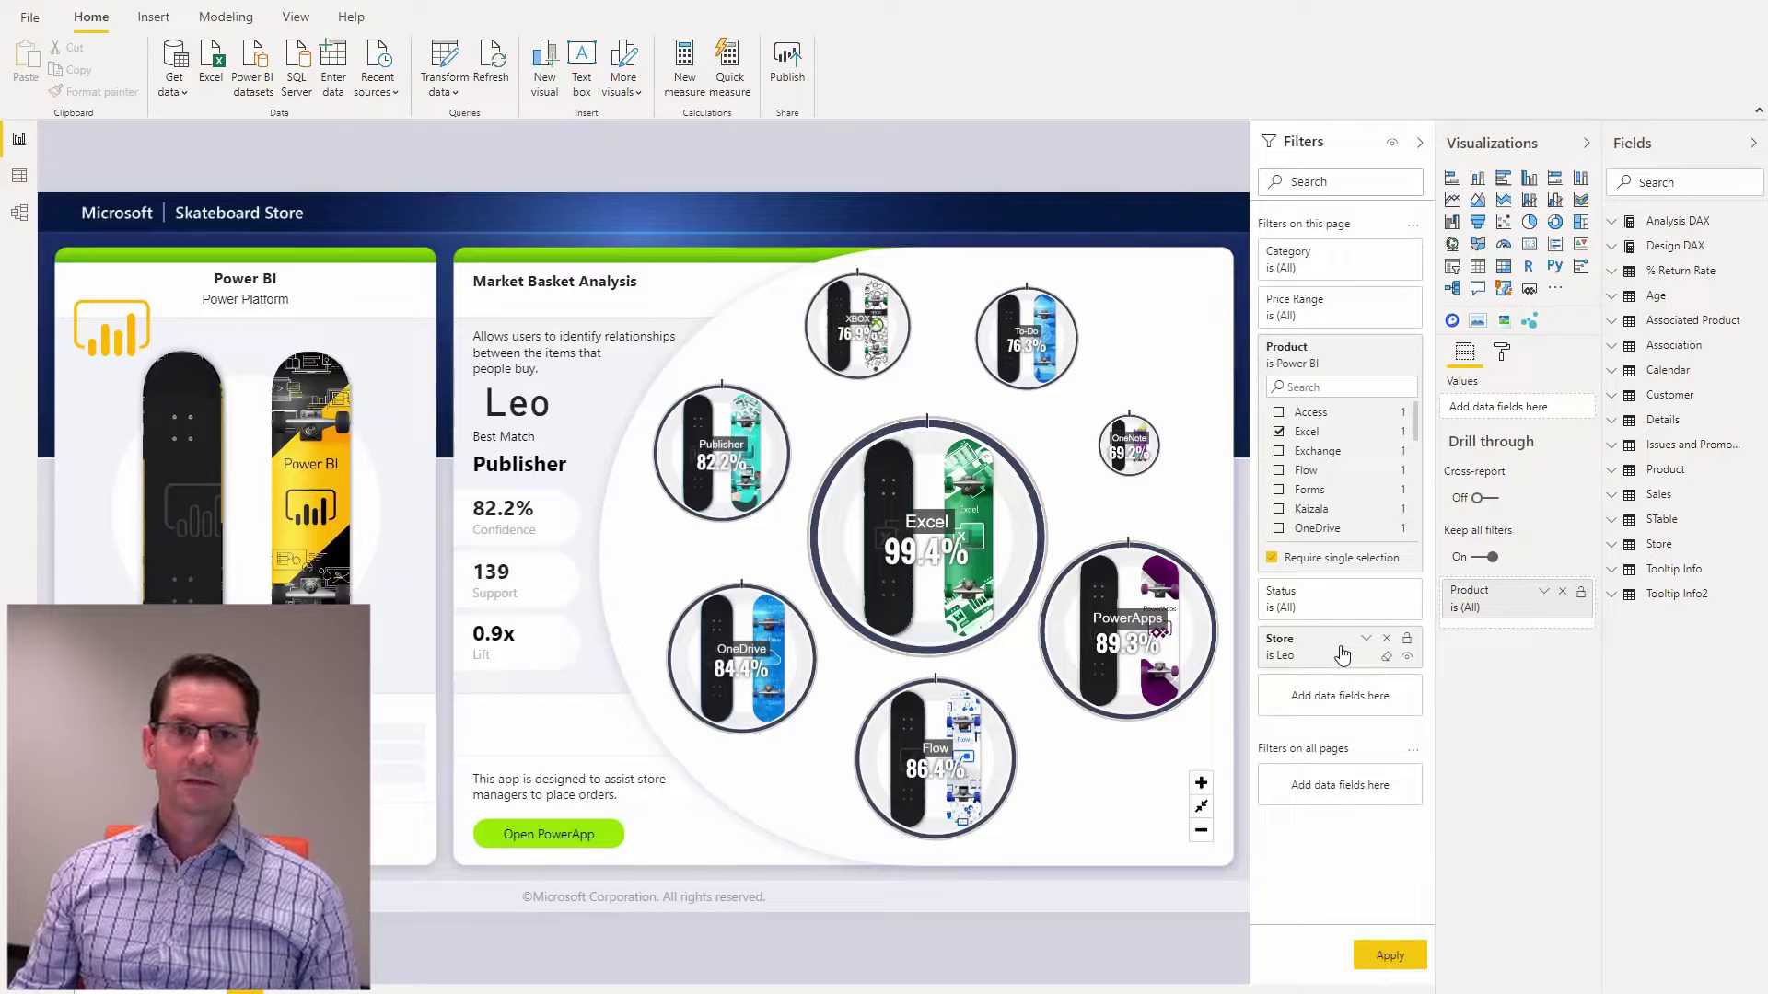
Step: Change the page's Store filter to Fama and apply the filter changes to the Skateboard Store report
left_click(1342, 655)
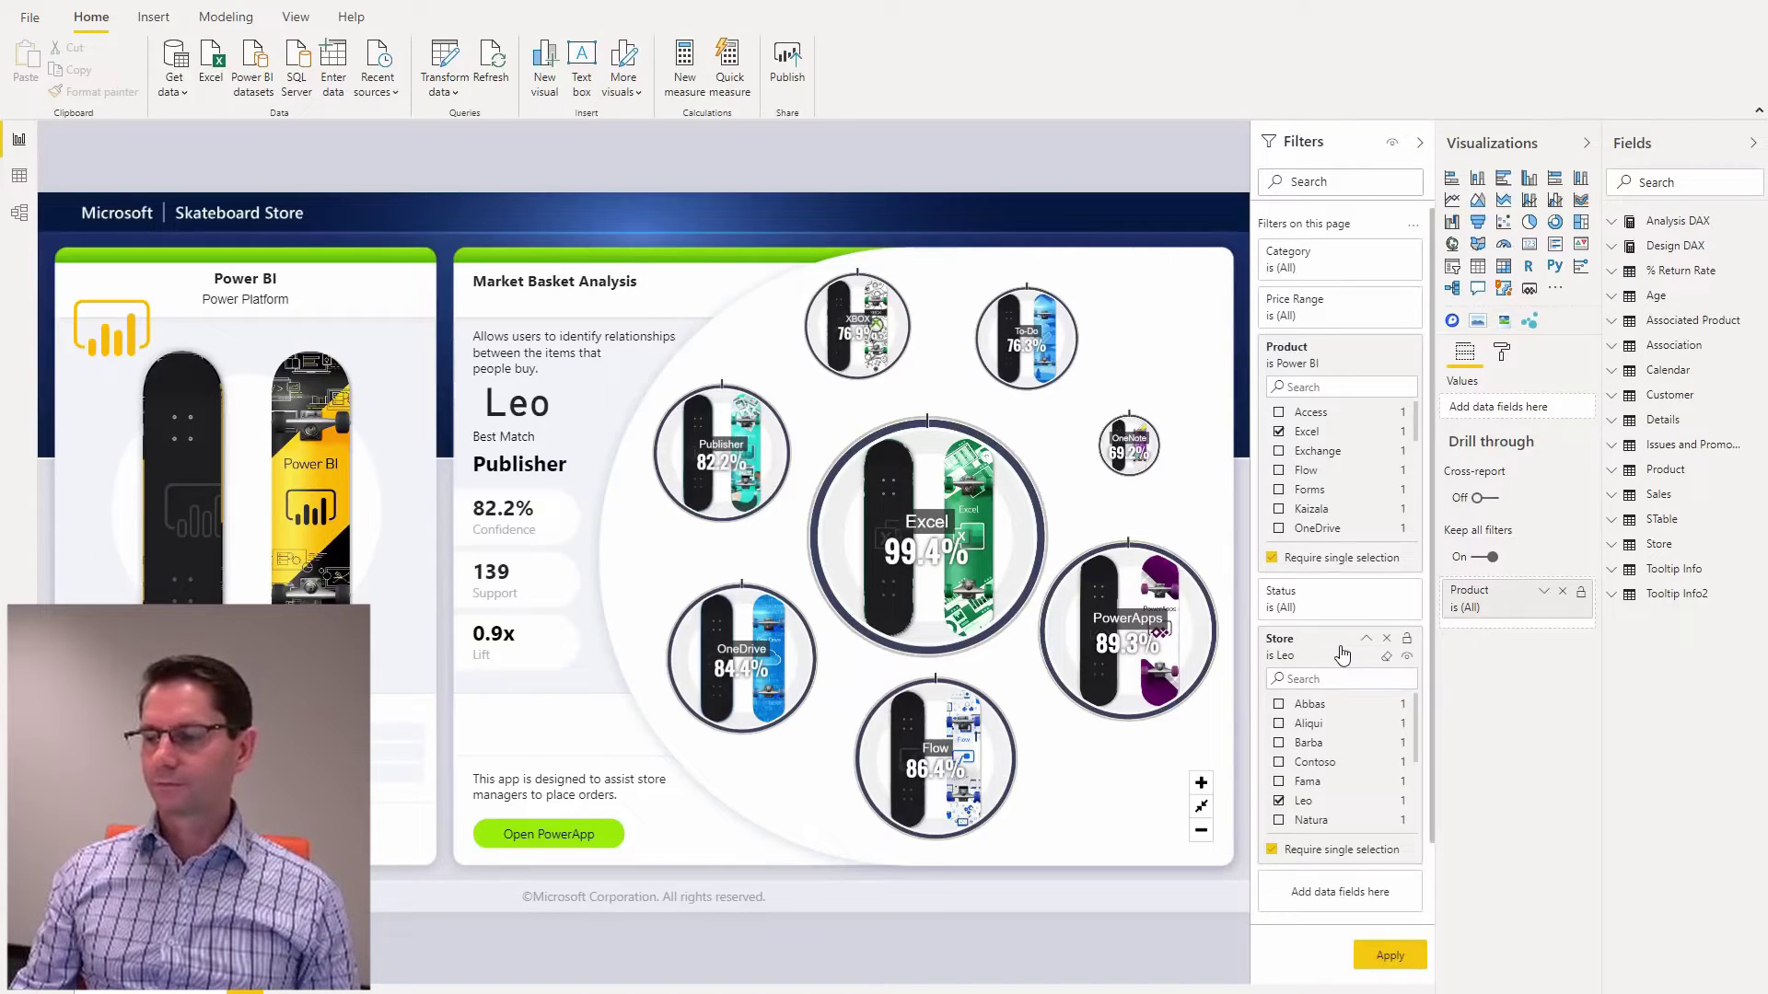
left_click(1281, 784)
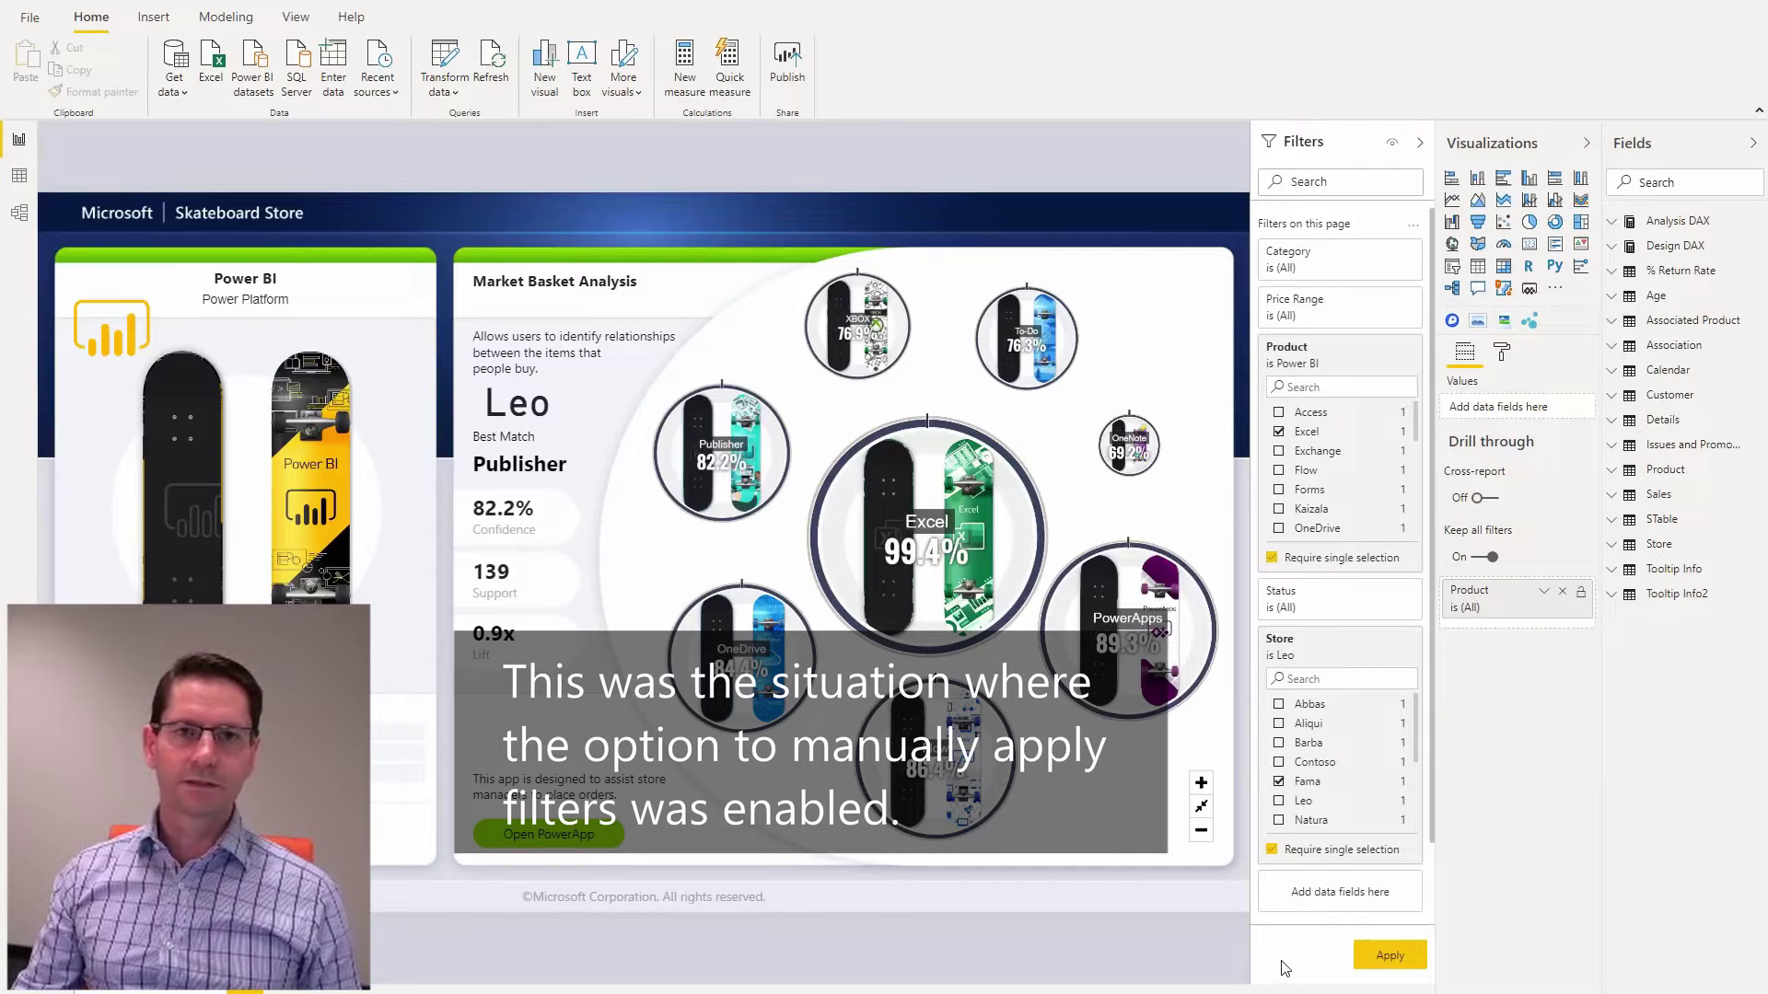
left_click(1376, 959)
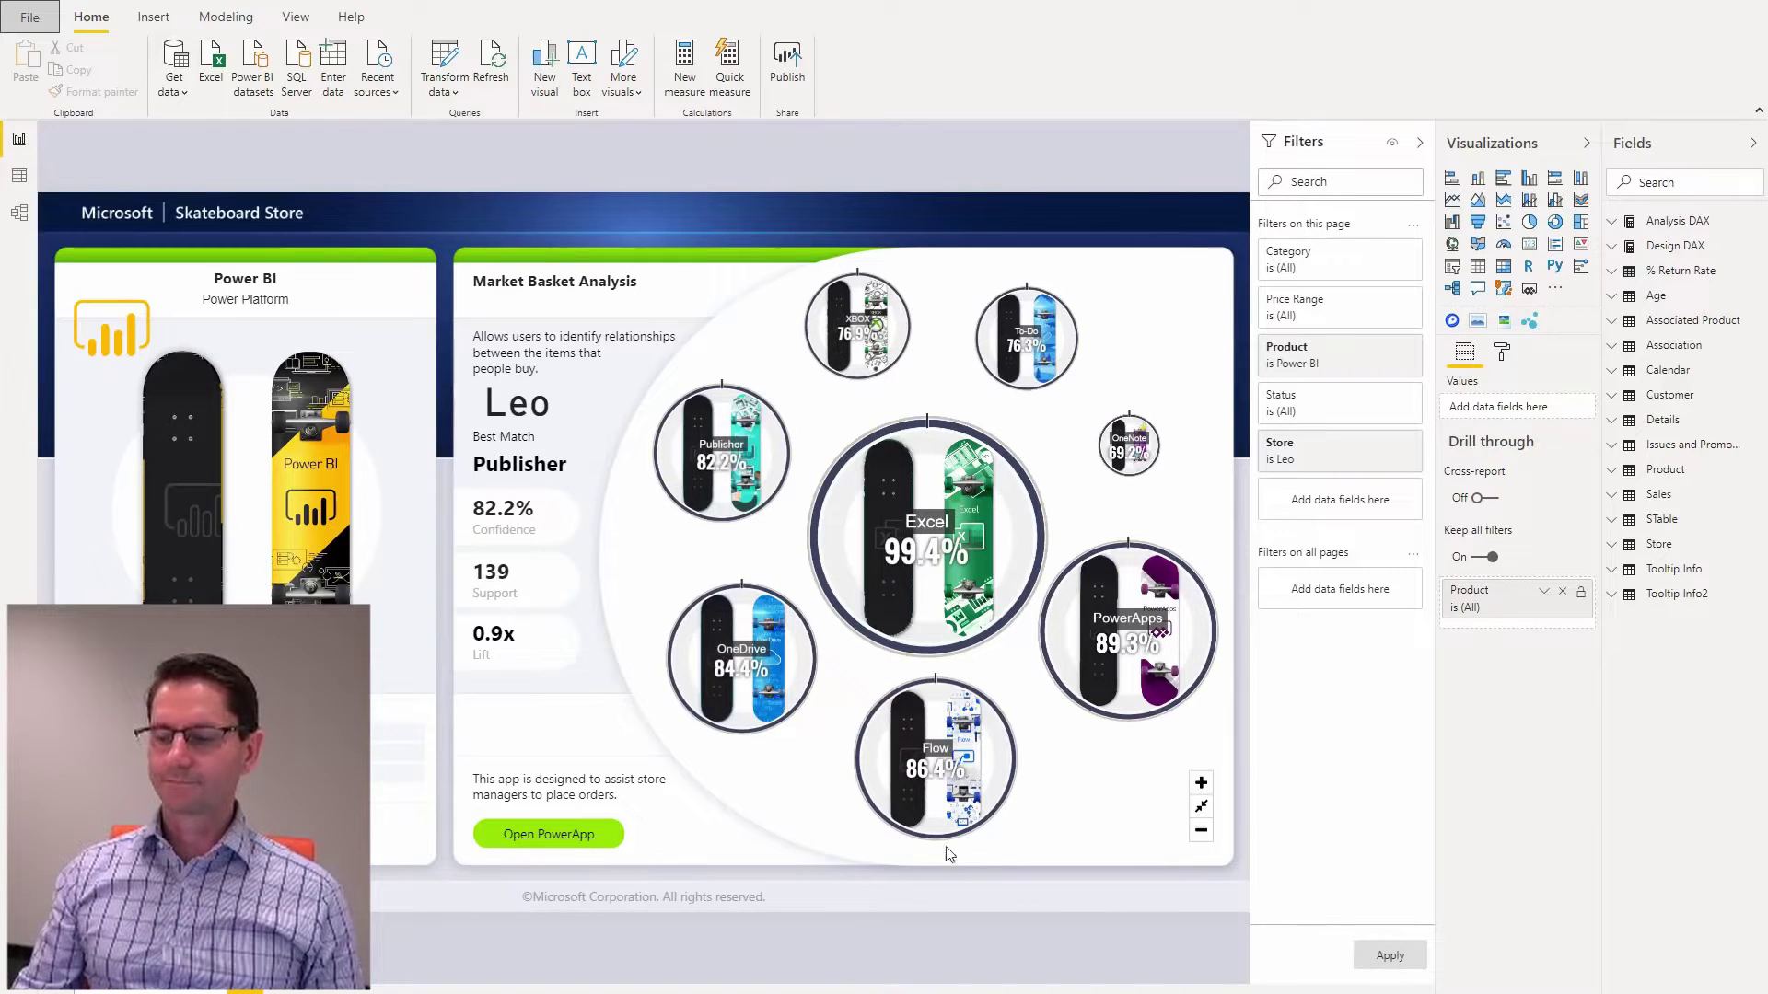
Step: In the current file's query reduction options, choose adding a single Apply button to the filter pane to apply changes at once
left_click(20, 27)
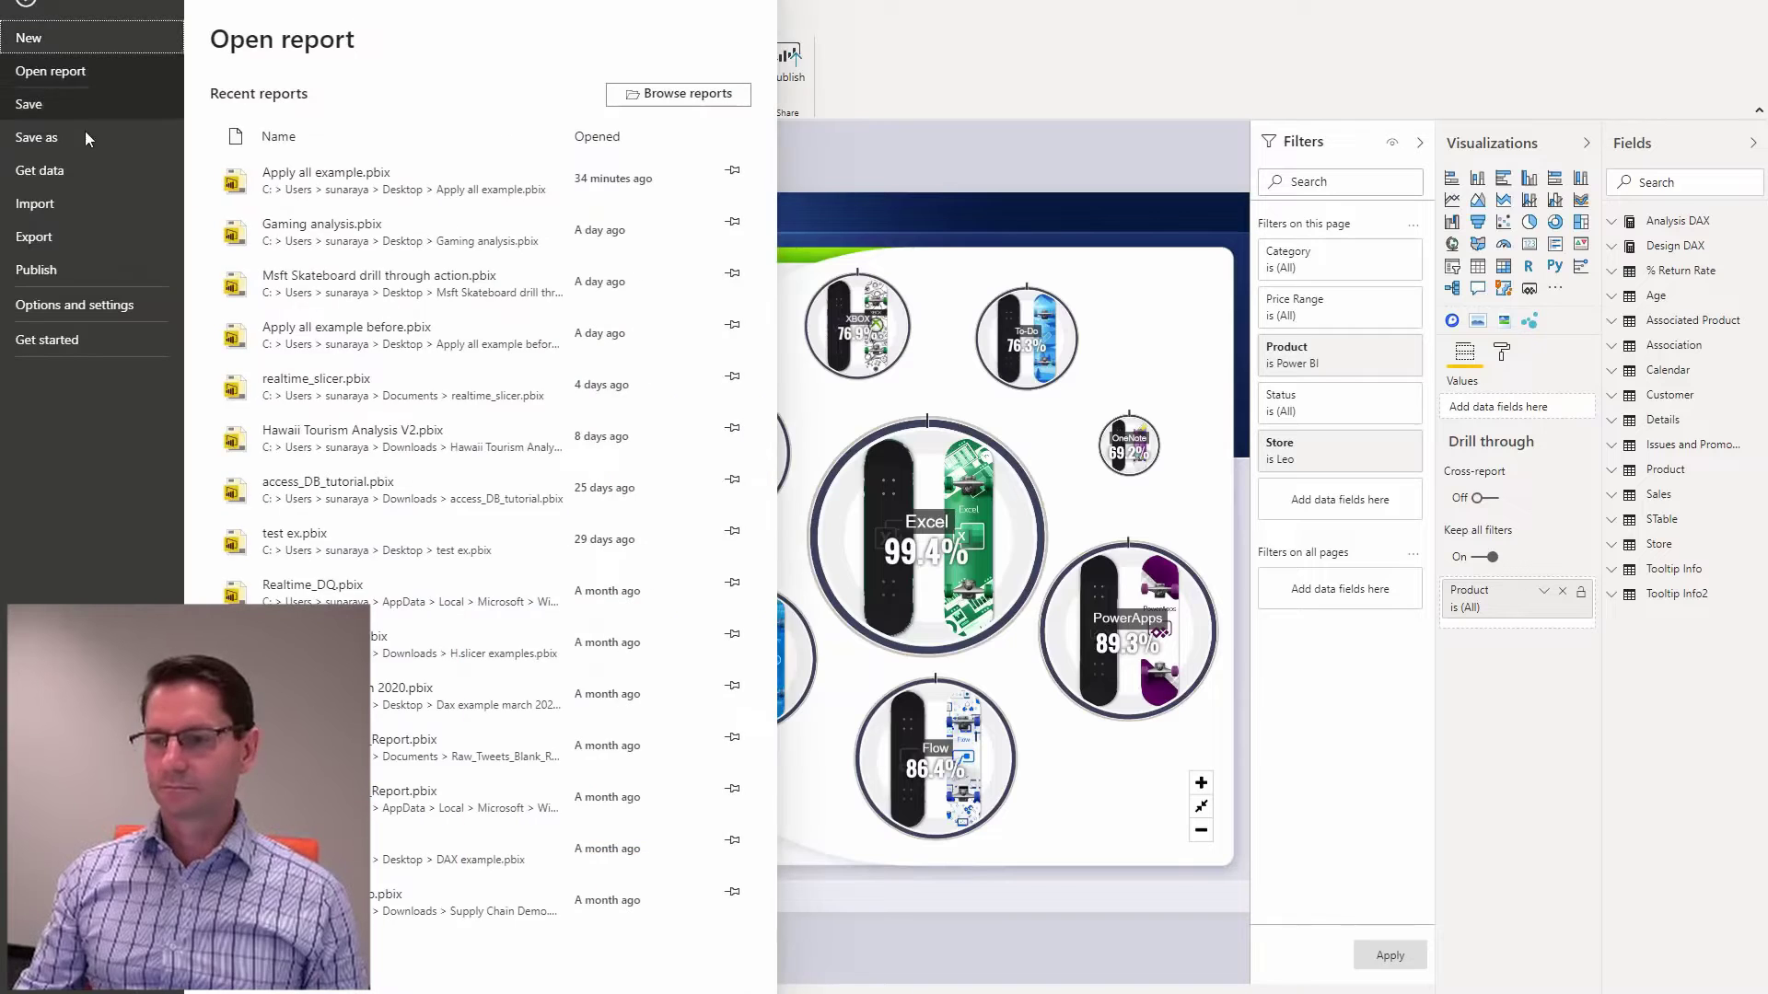
left_click(80, 298)
left_click(268, 98)
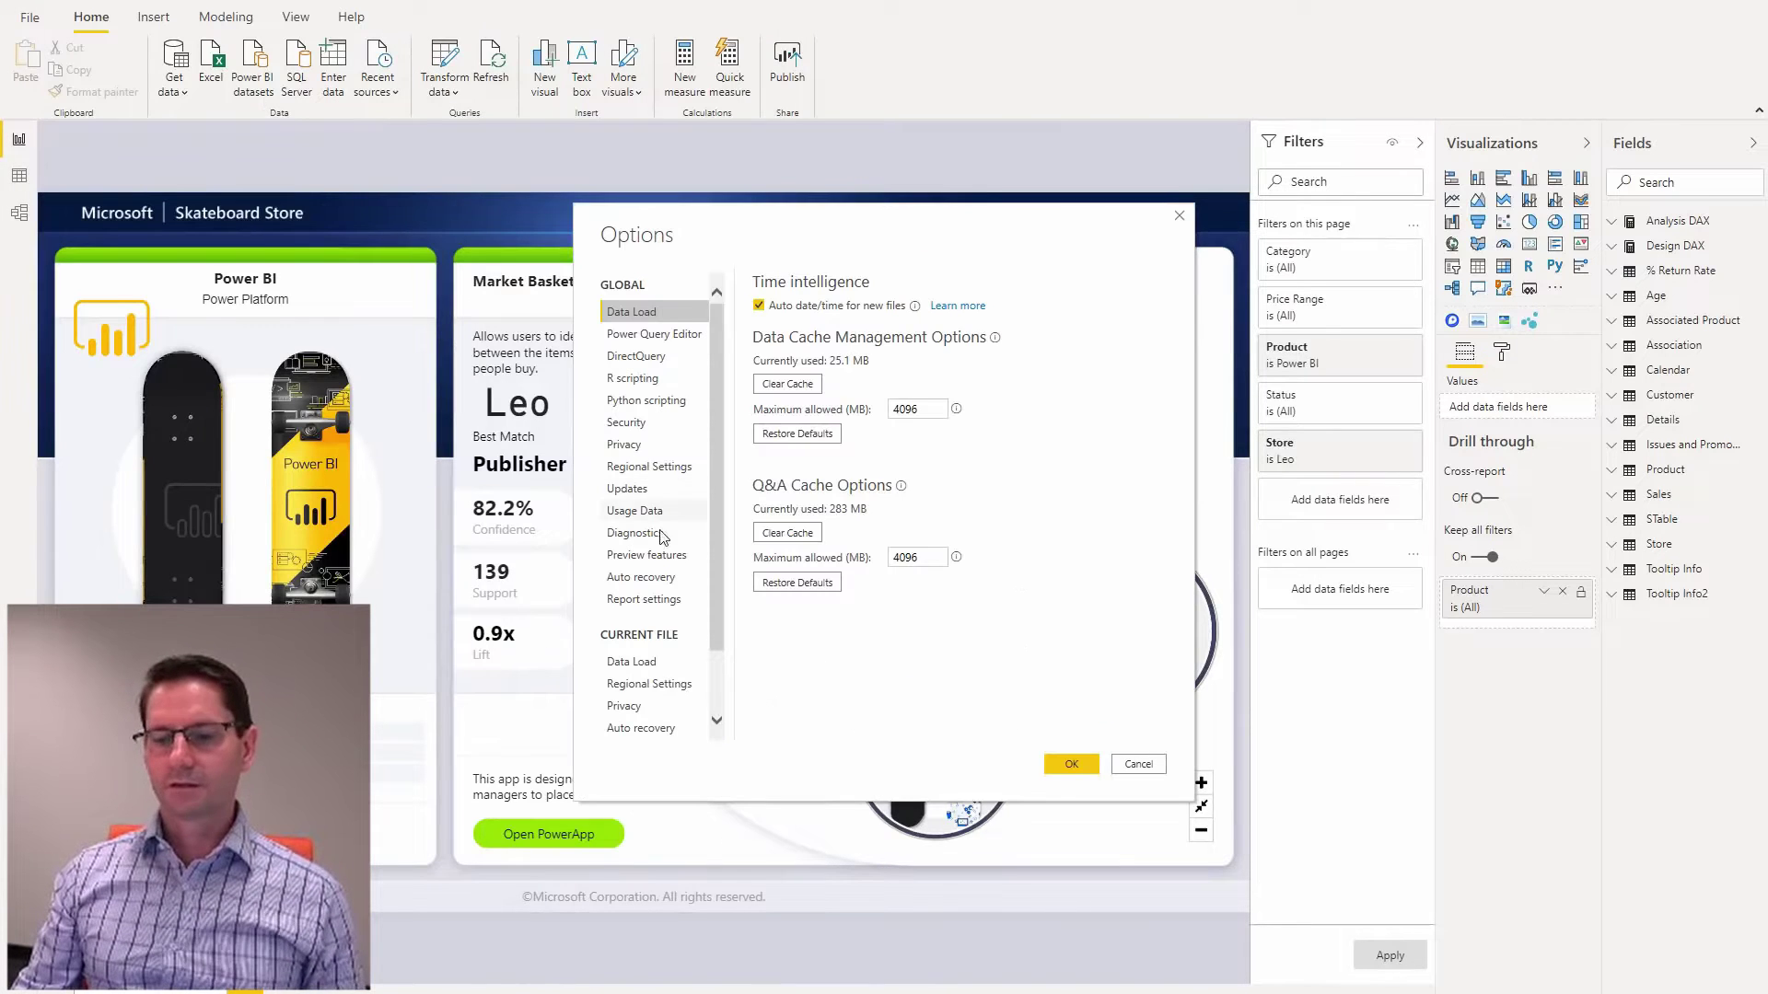
scroll(664, 562, "down", 1)
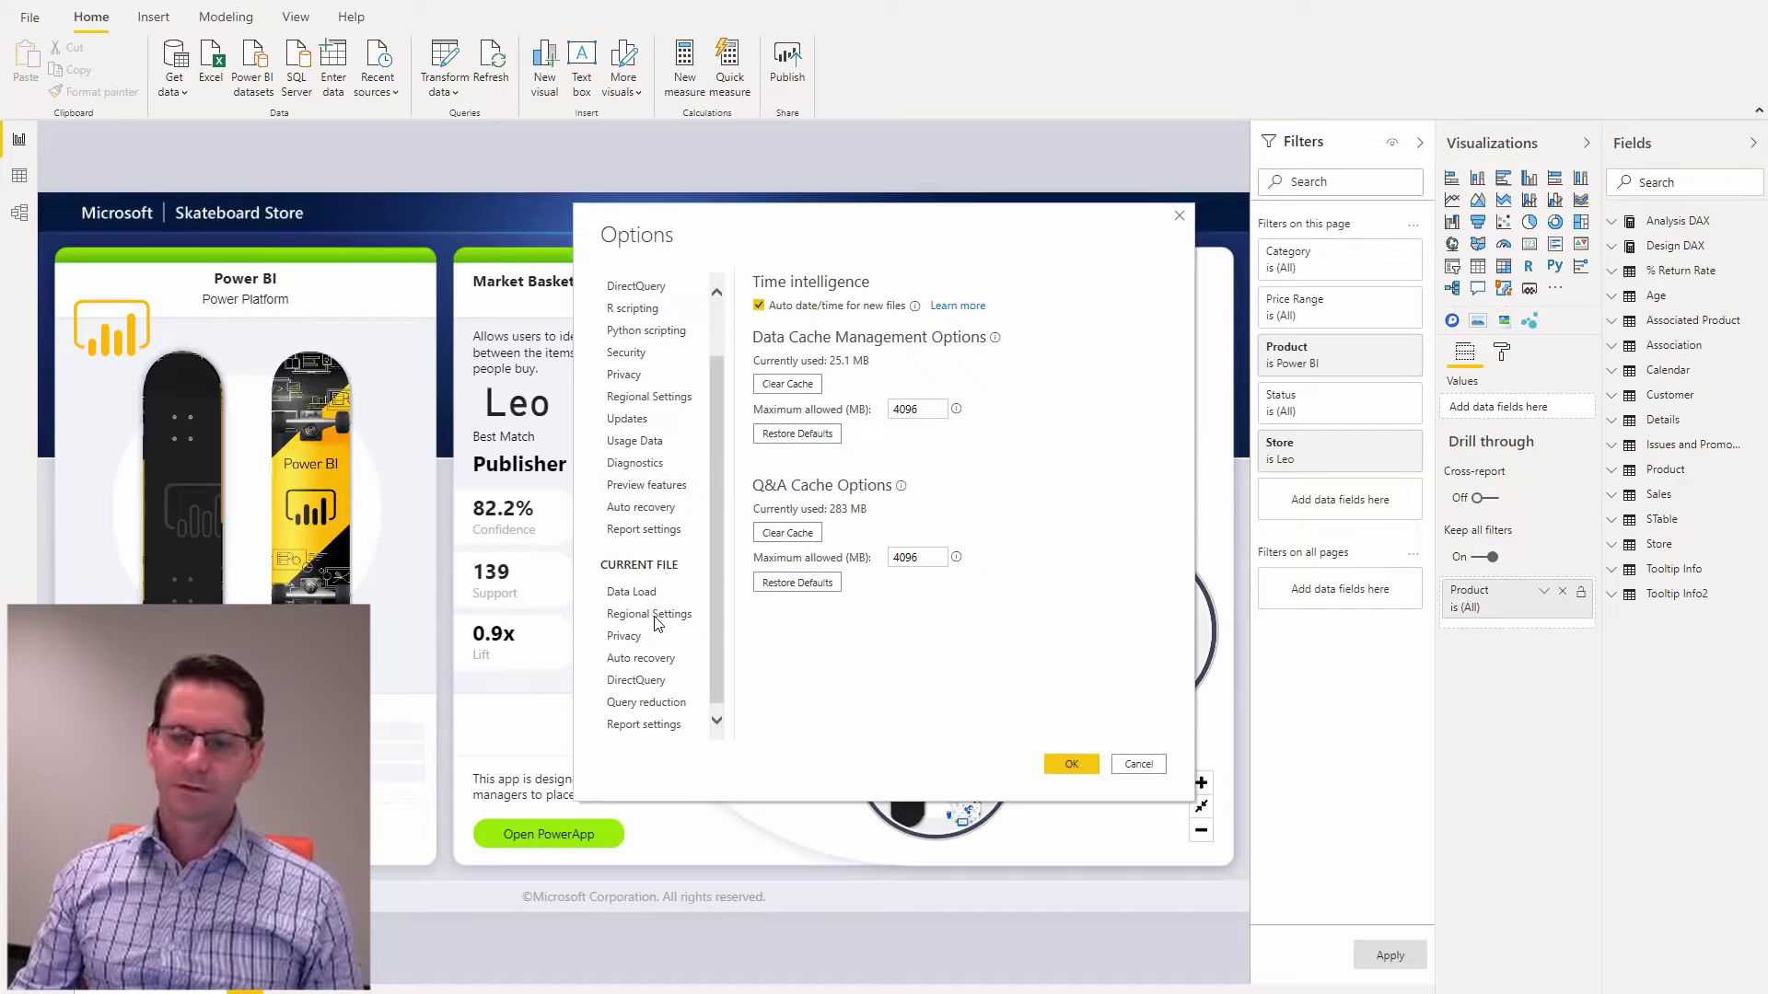
left_click(648, 704)
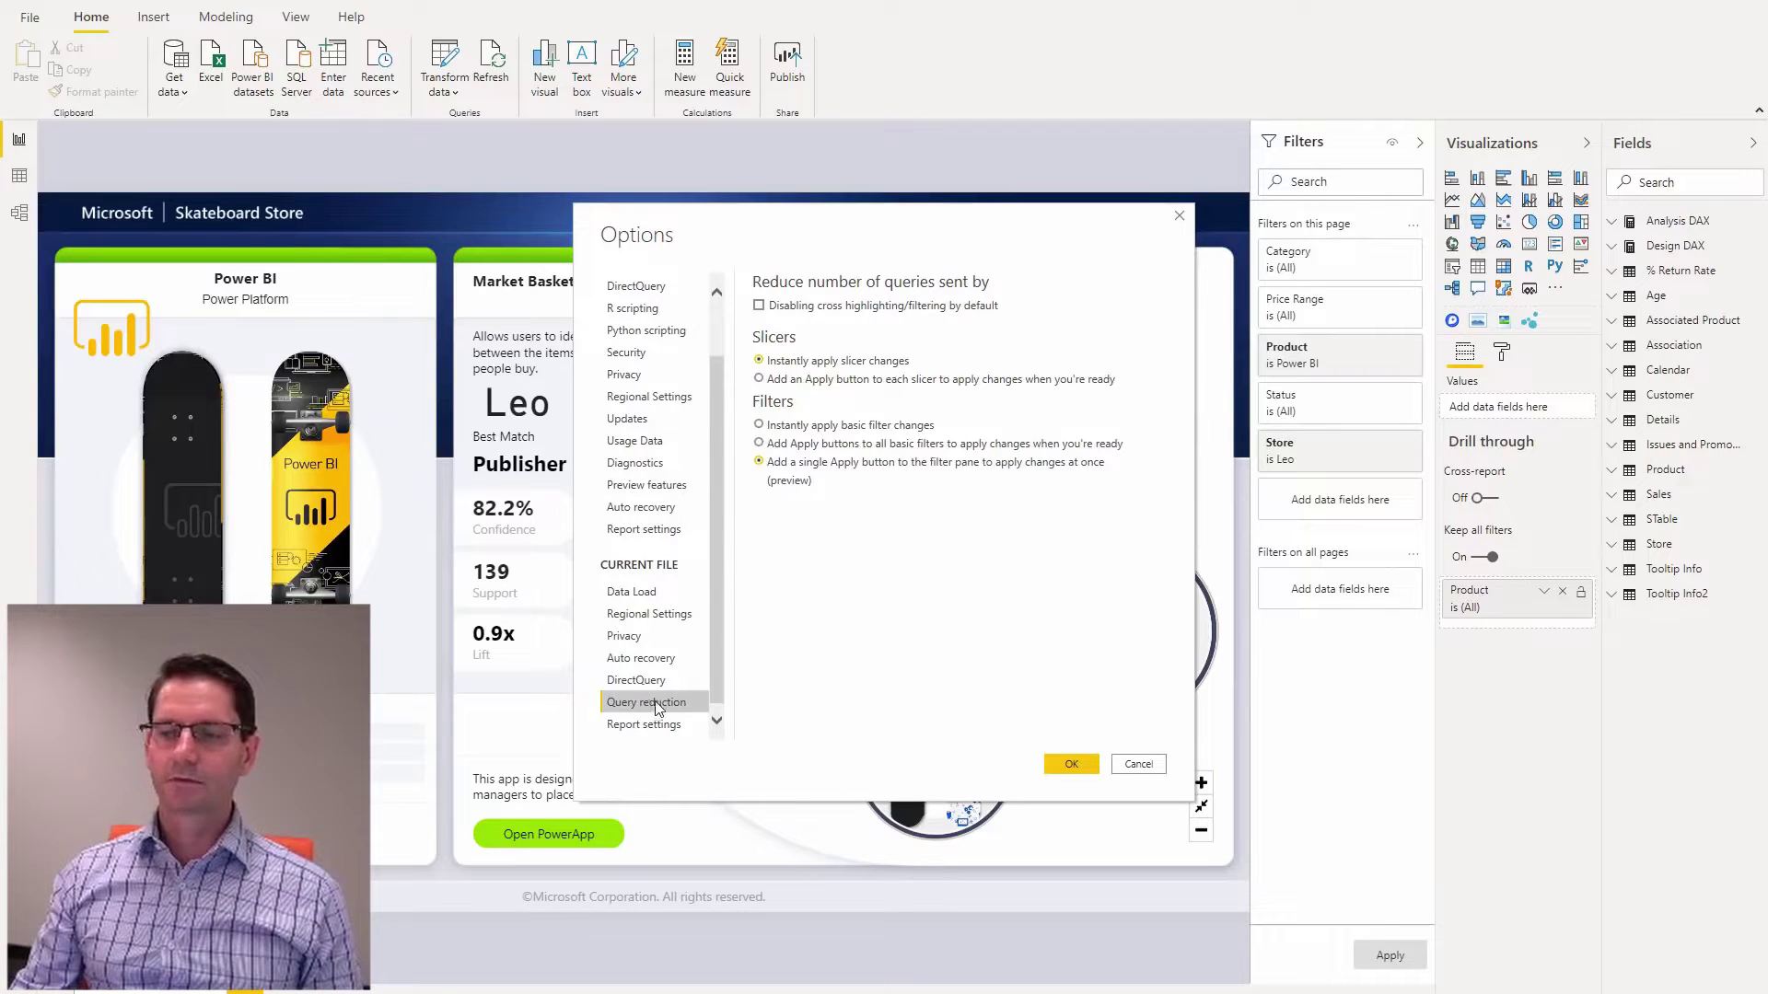
left_click(768, 464)
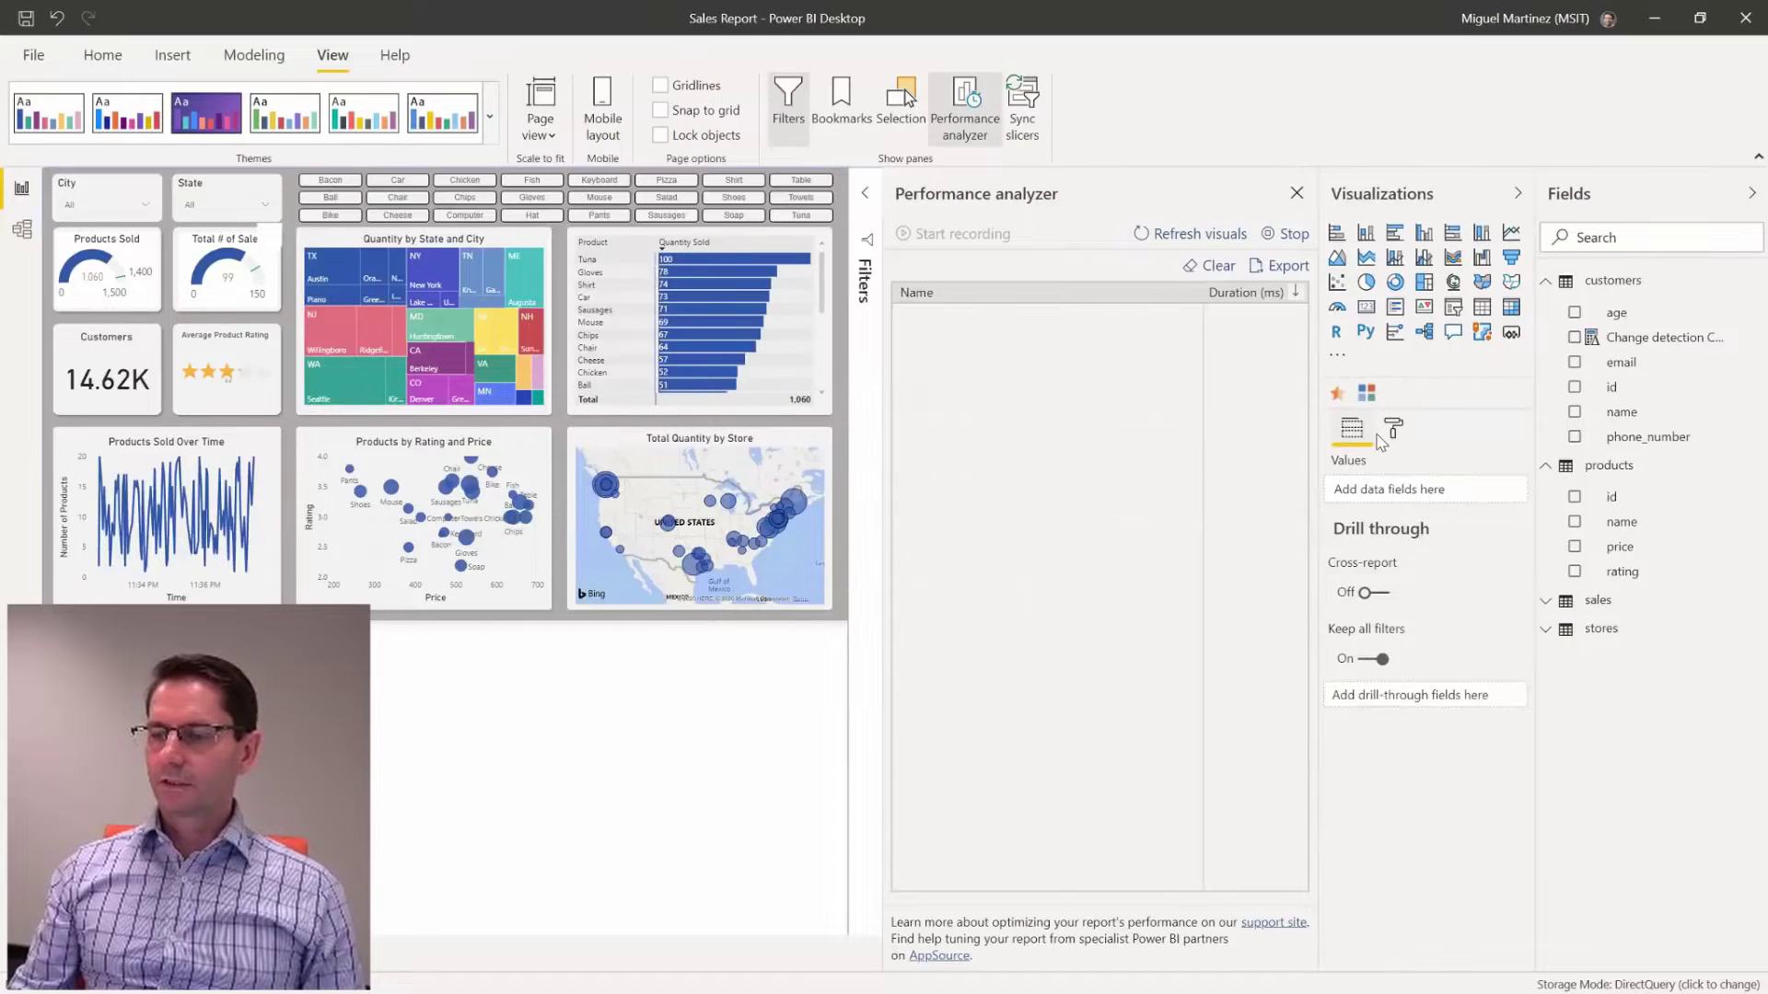
Step: Turn on page refresh for the Sales Report page and stop the performance recording to inspect the first change detection entry
left_click(1395, 431)
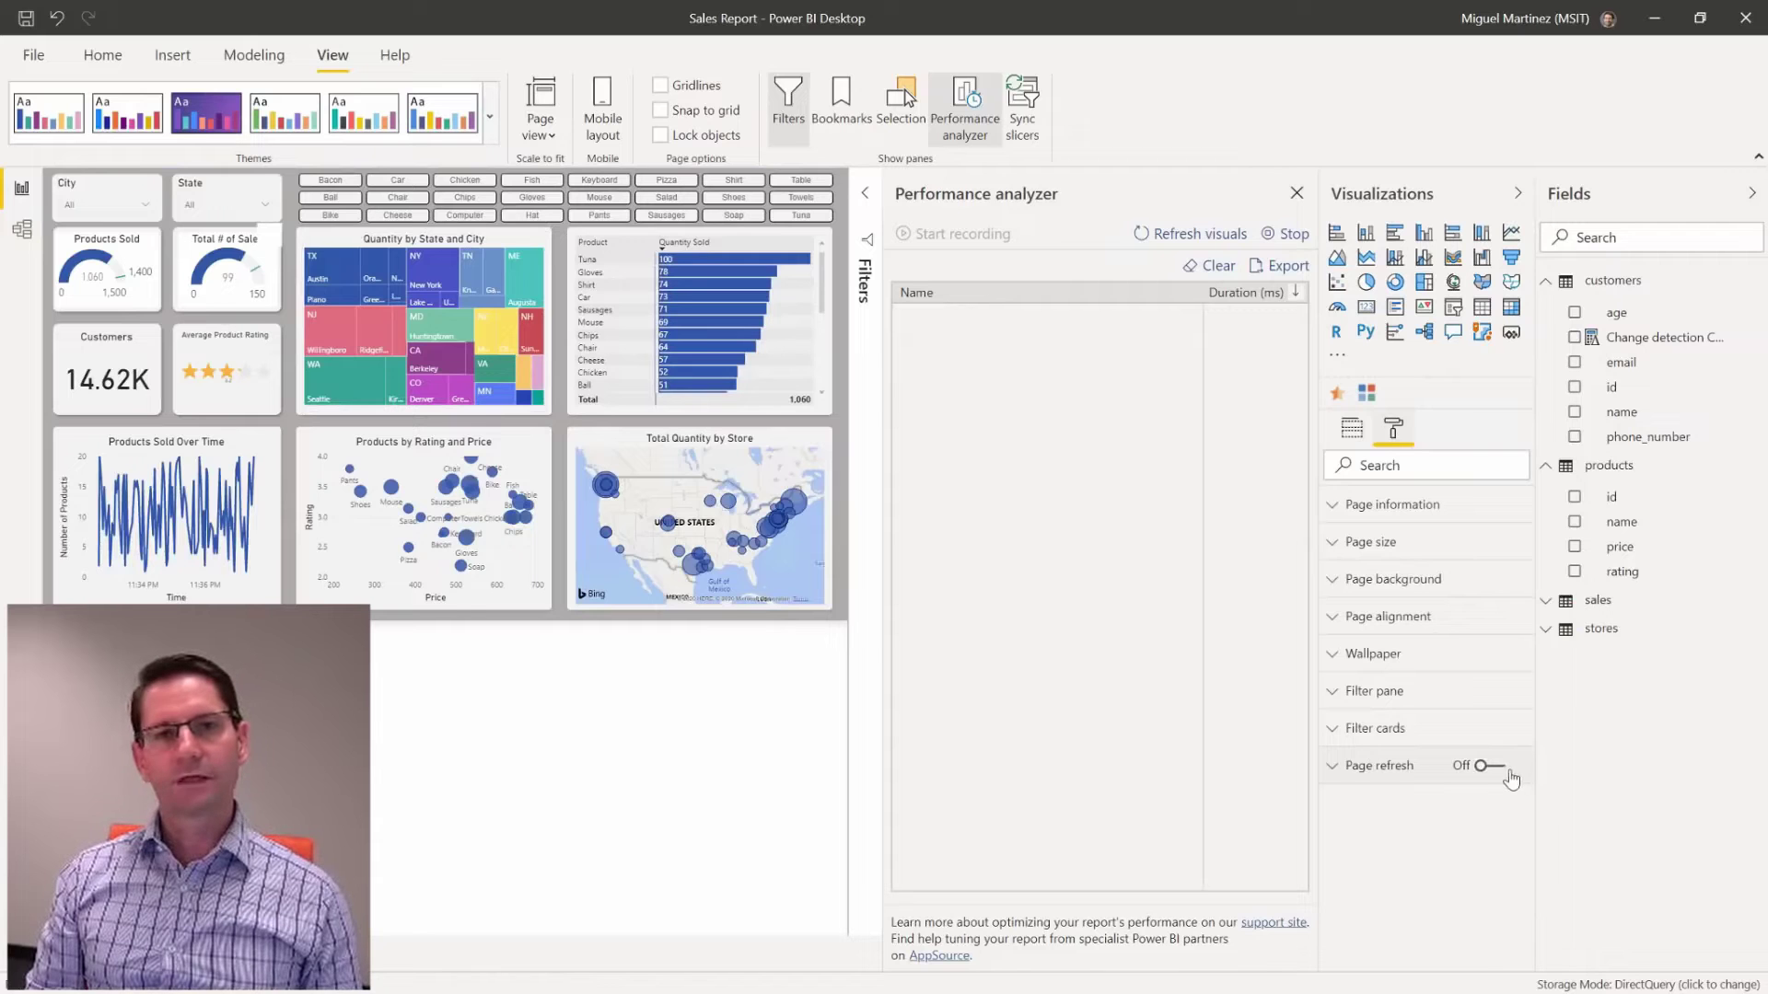
left_click(1497, 768)
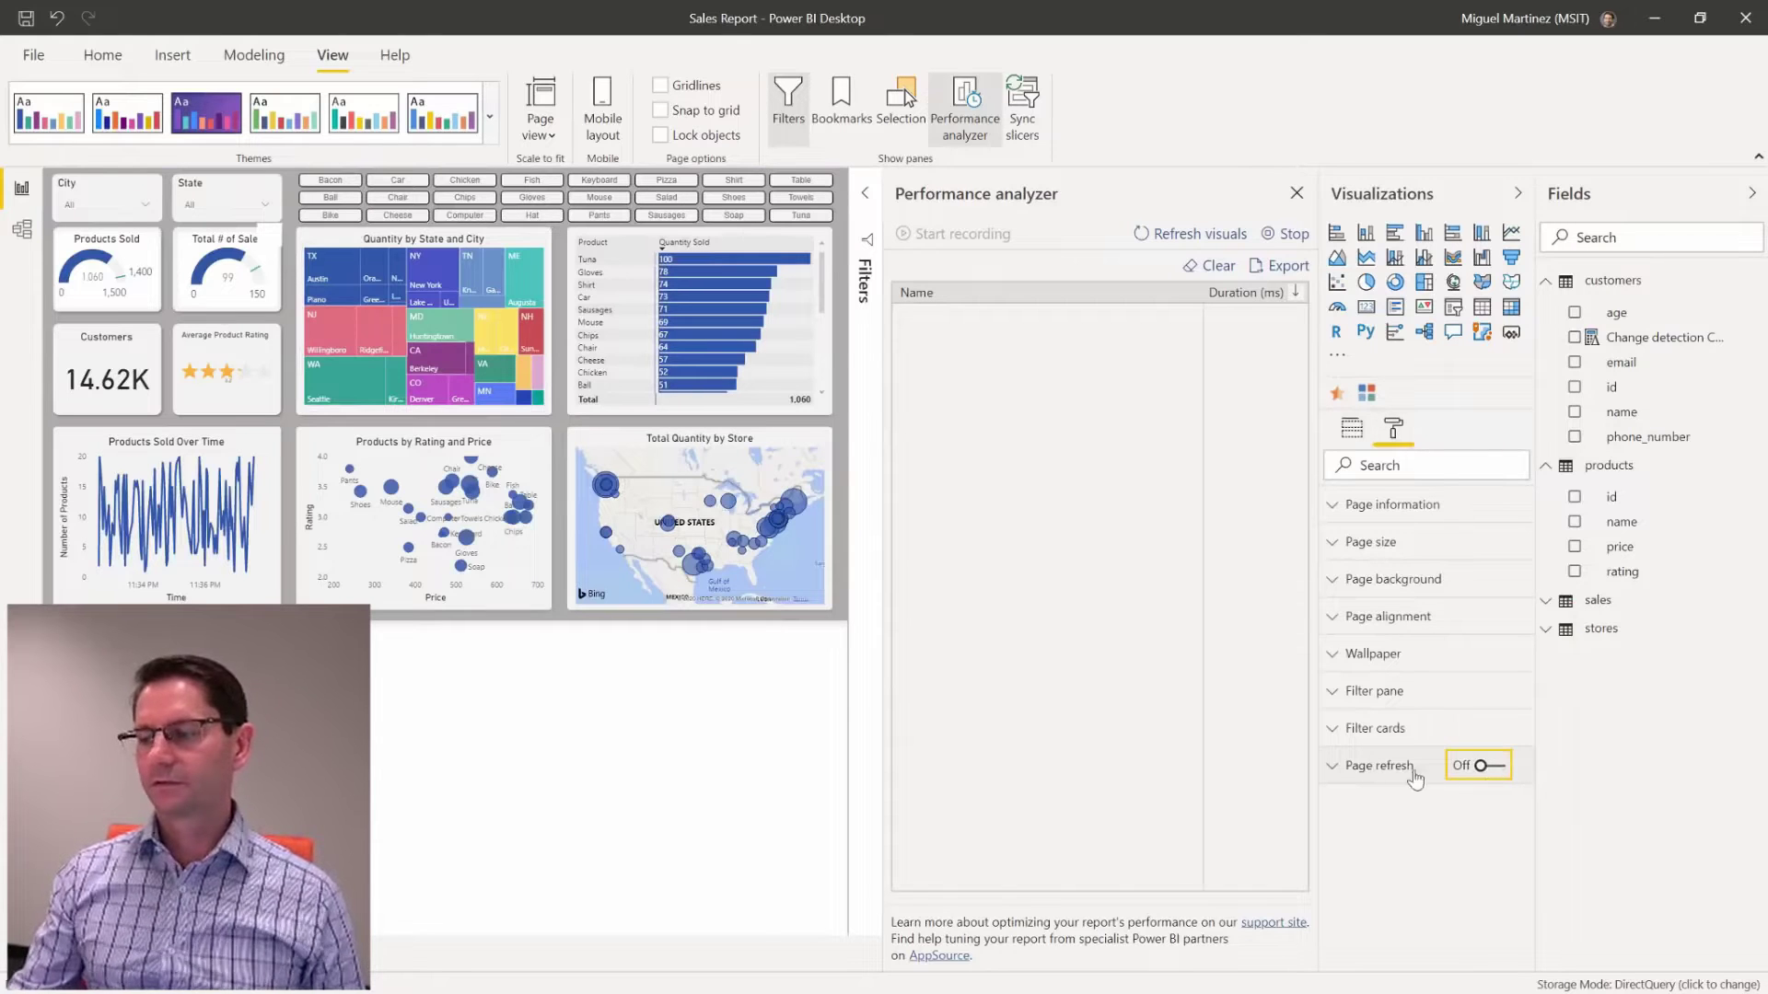
left_click(1333, 775)
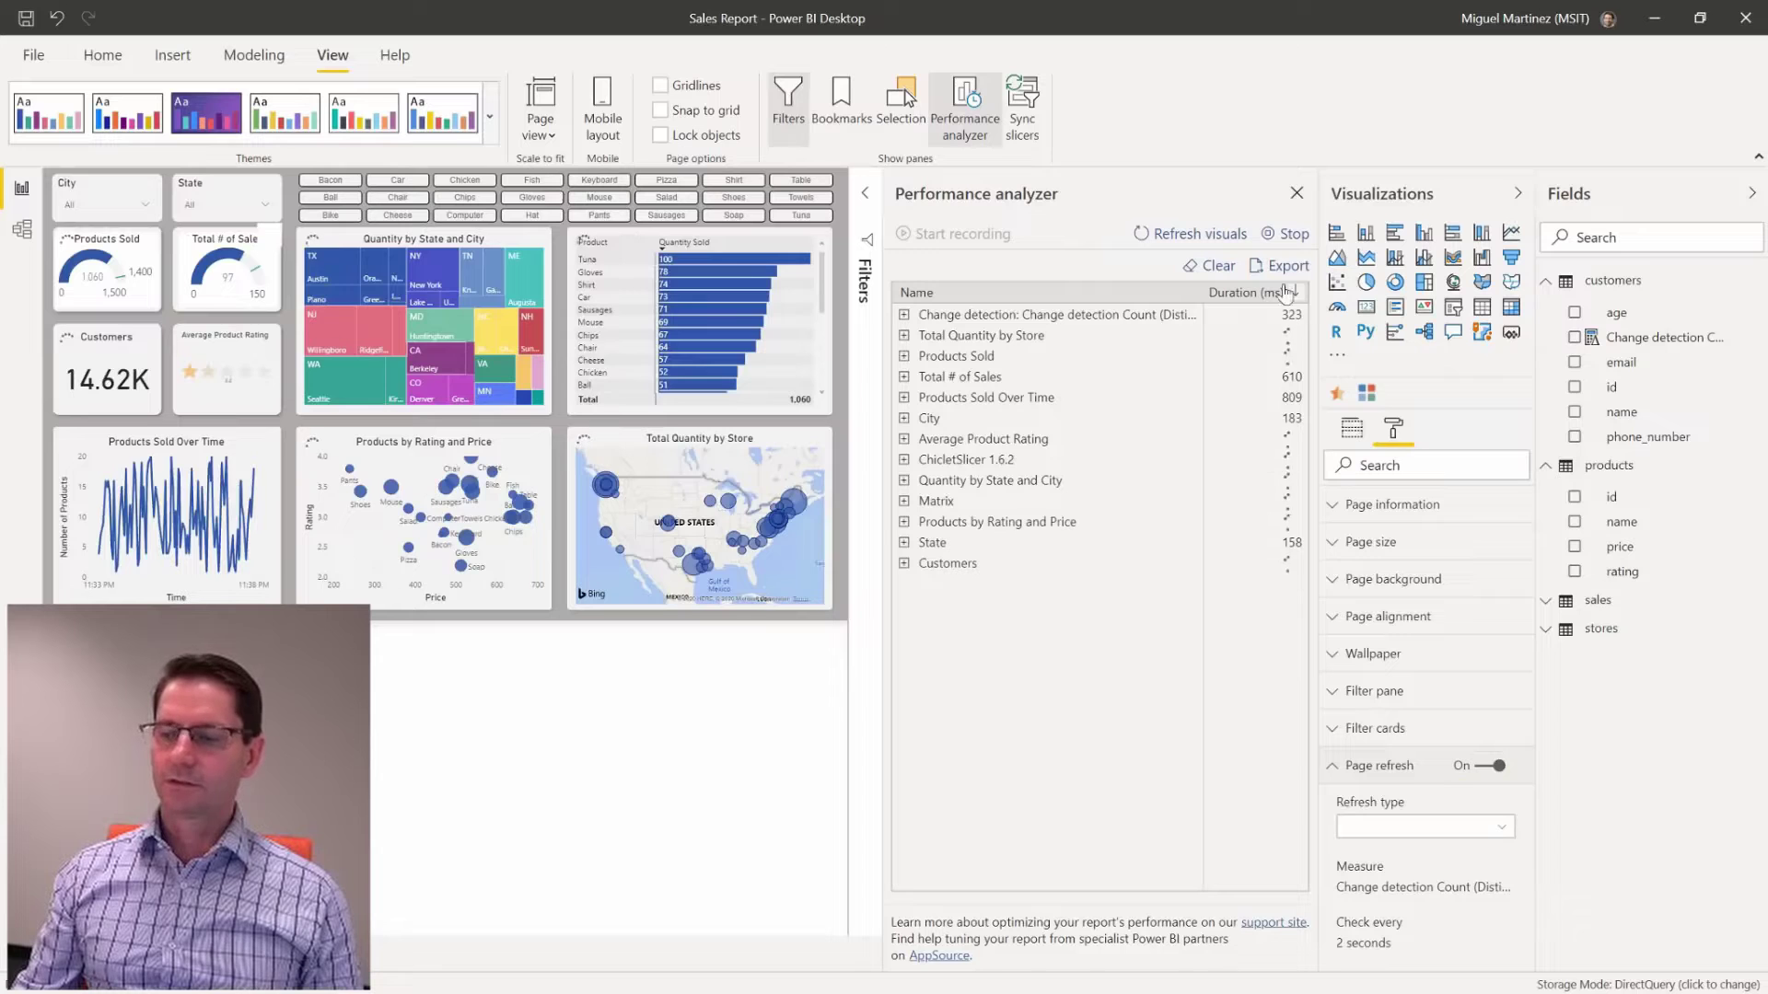
left_click(1301, 237)
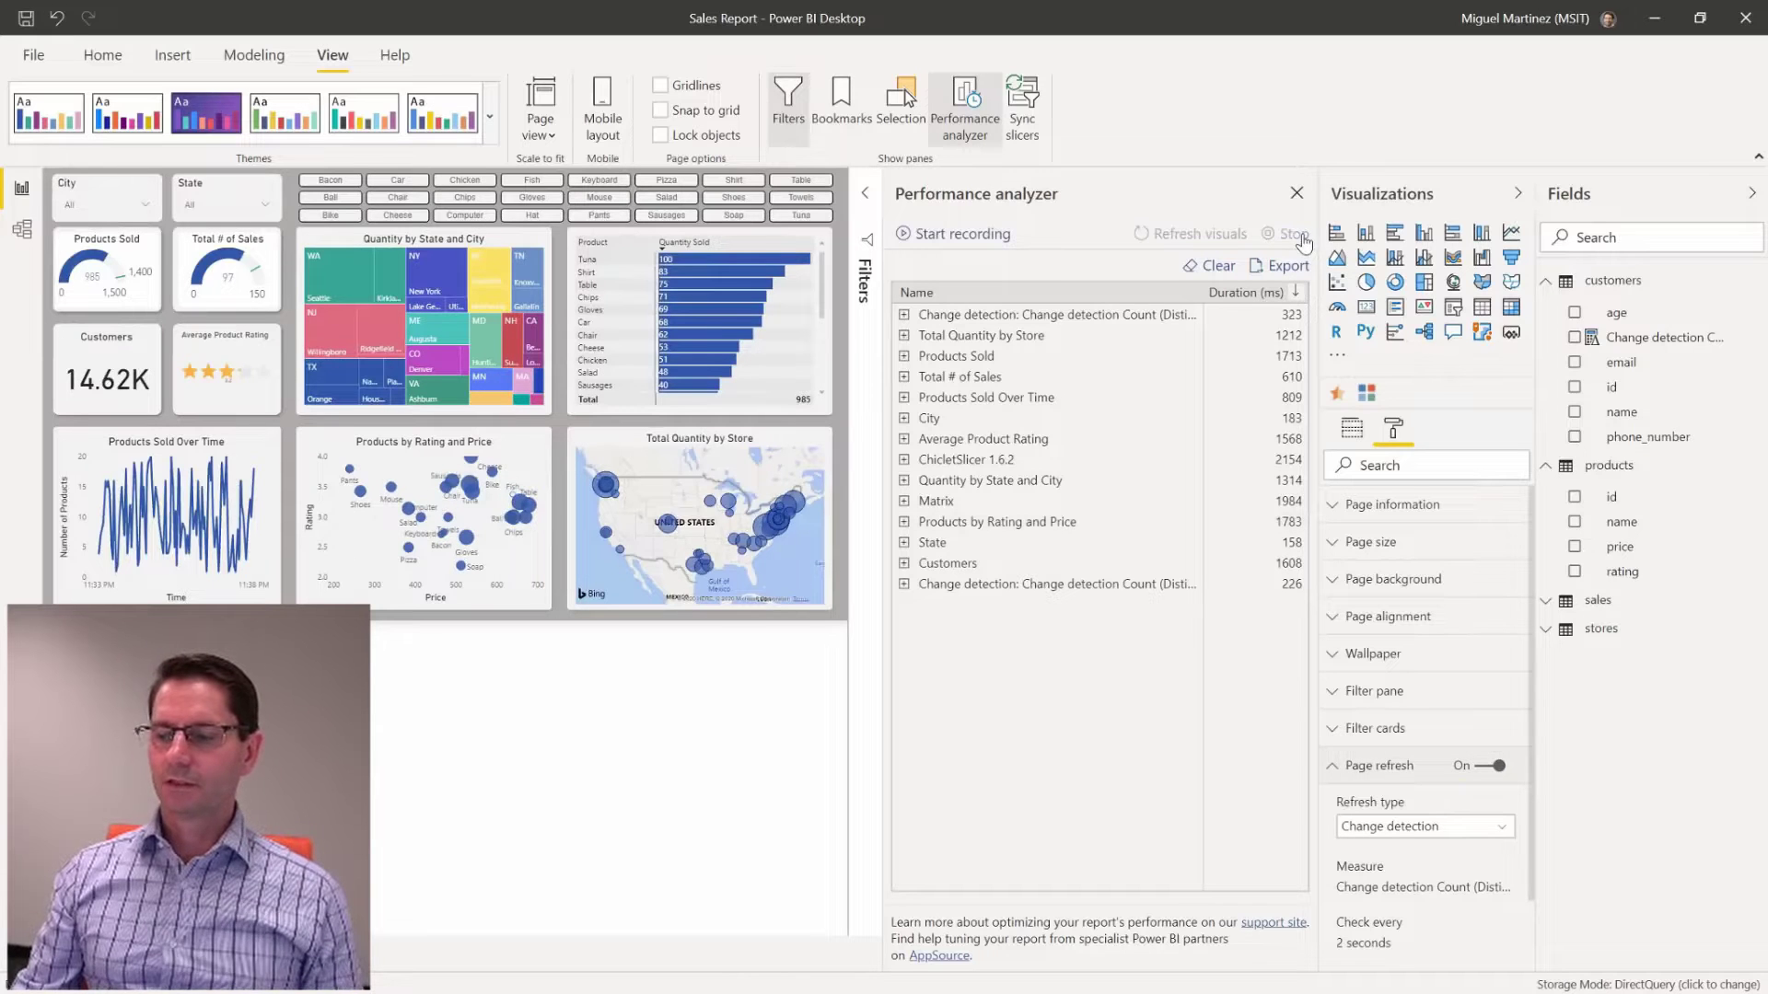
left_click(904, 315)
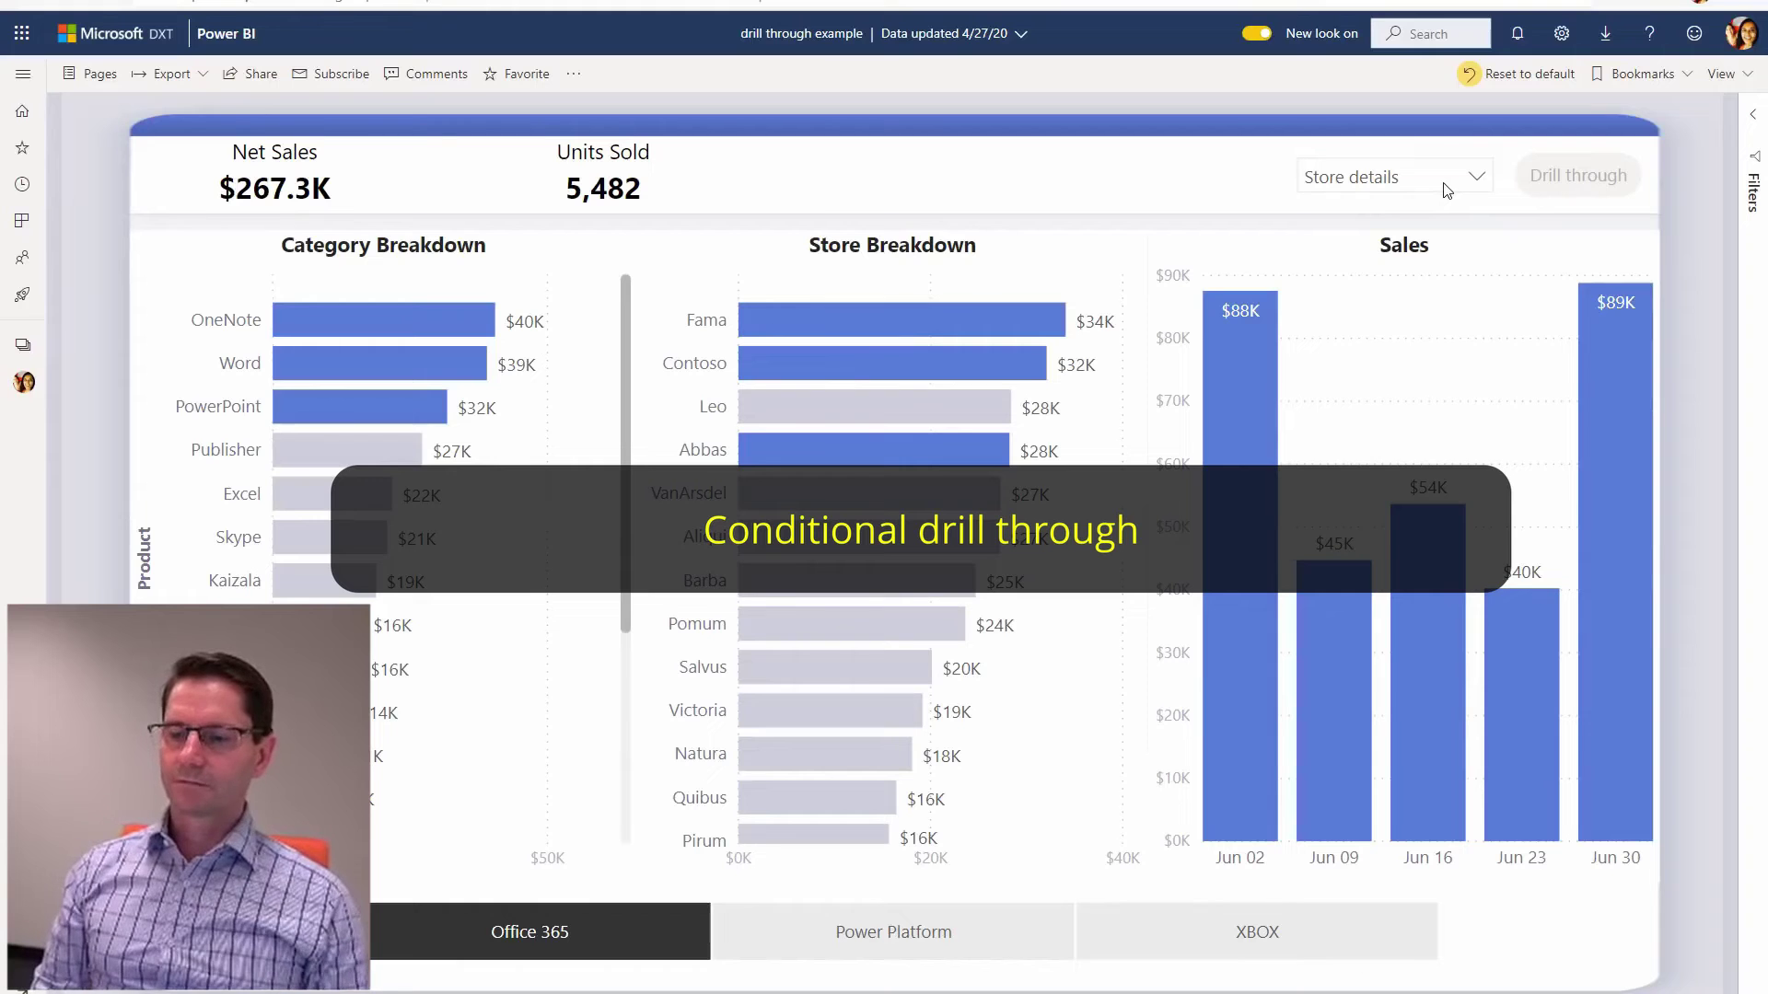
Step: In the Power BI service report, select the Word product and drill through to Market details
left_click(359, 363)
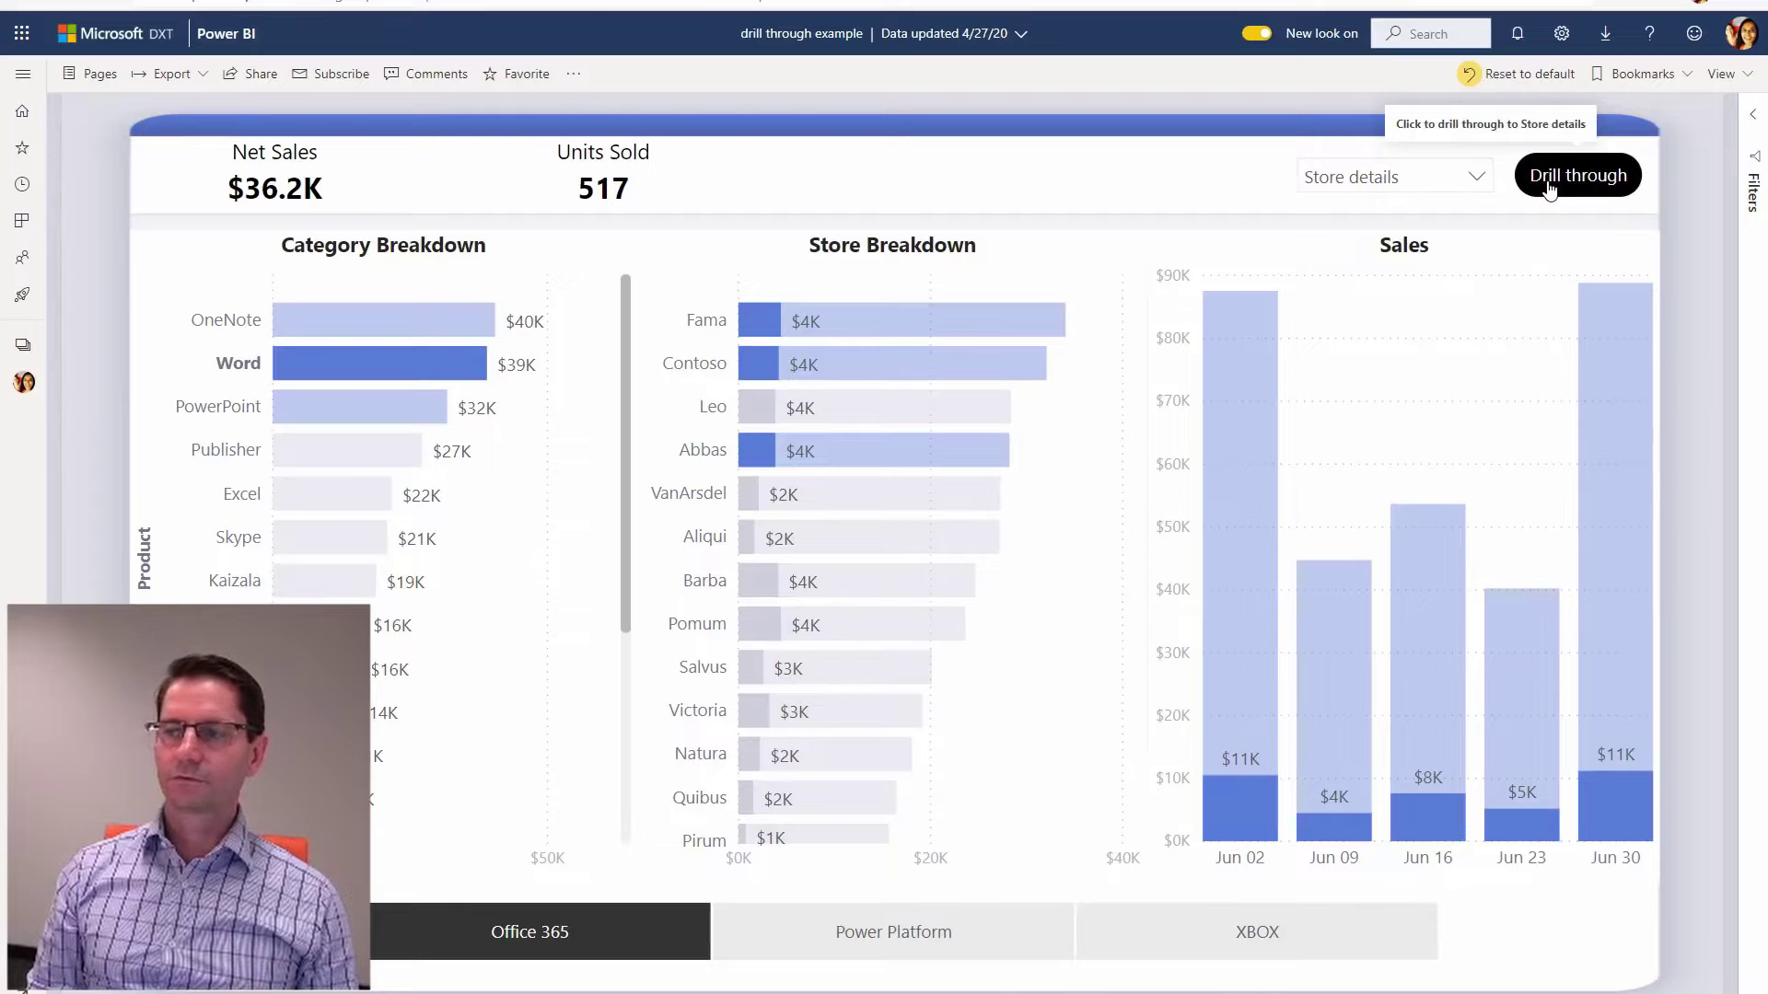
left_click(1364, 184)
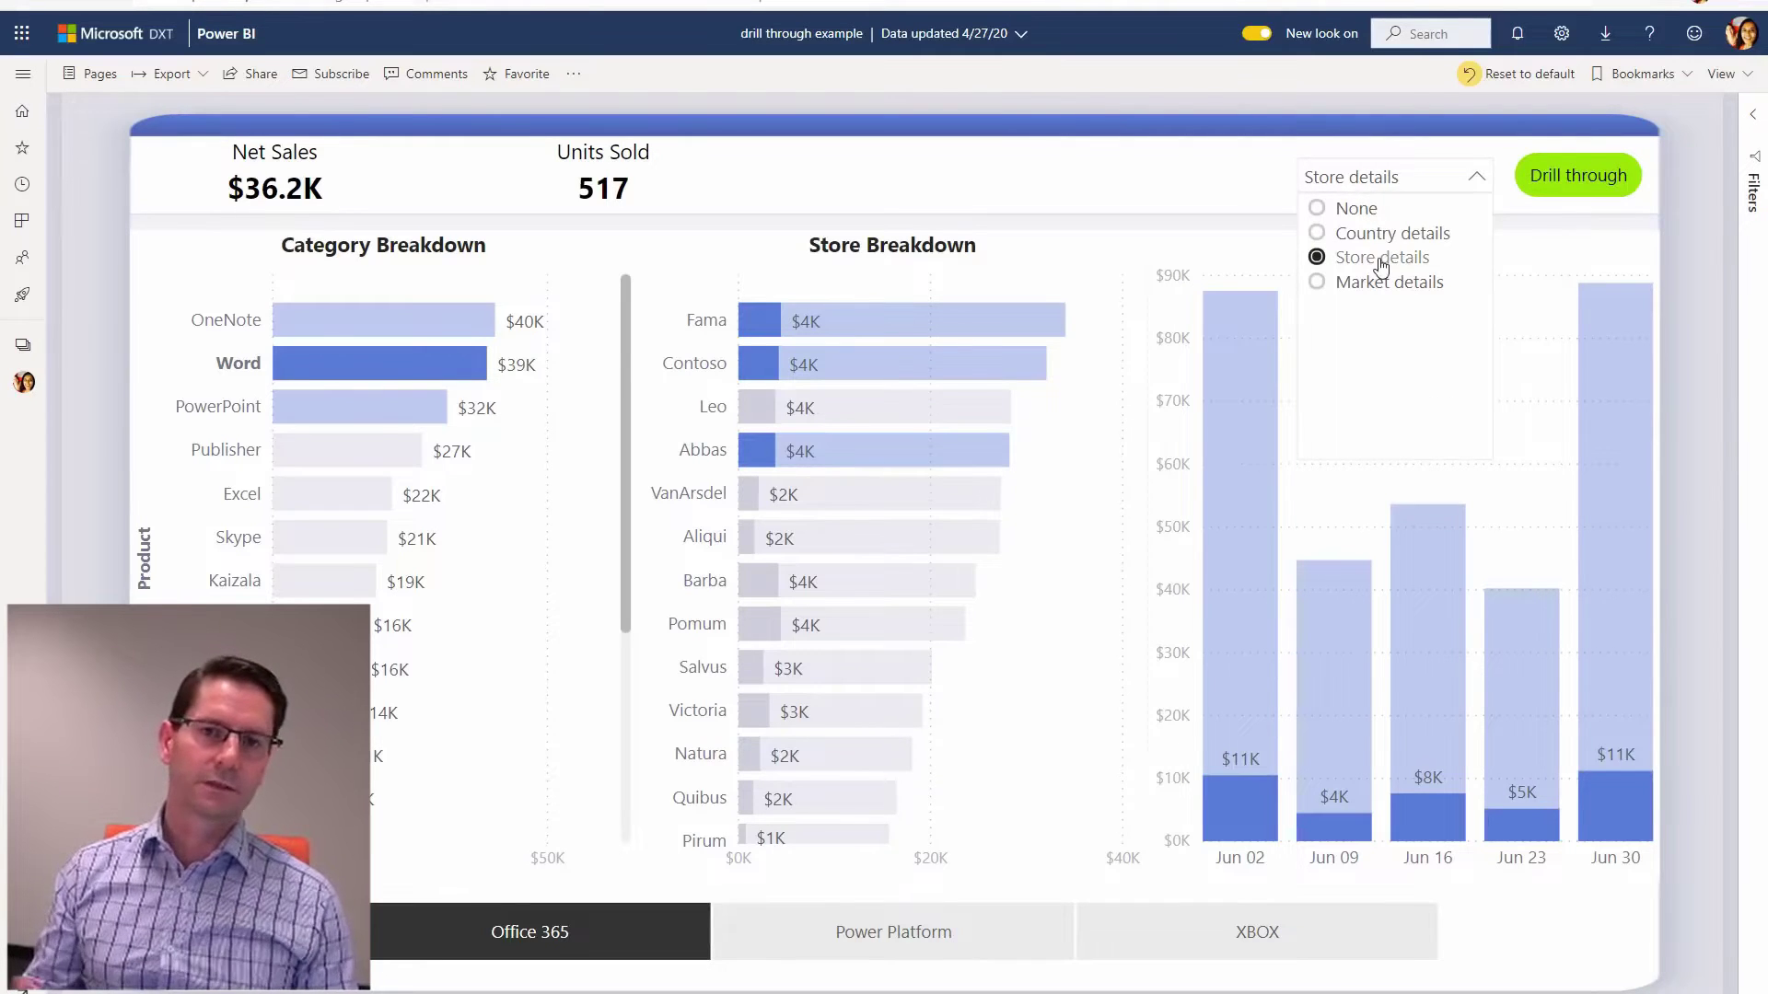
left_click(1318, 283)
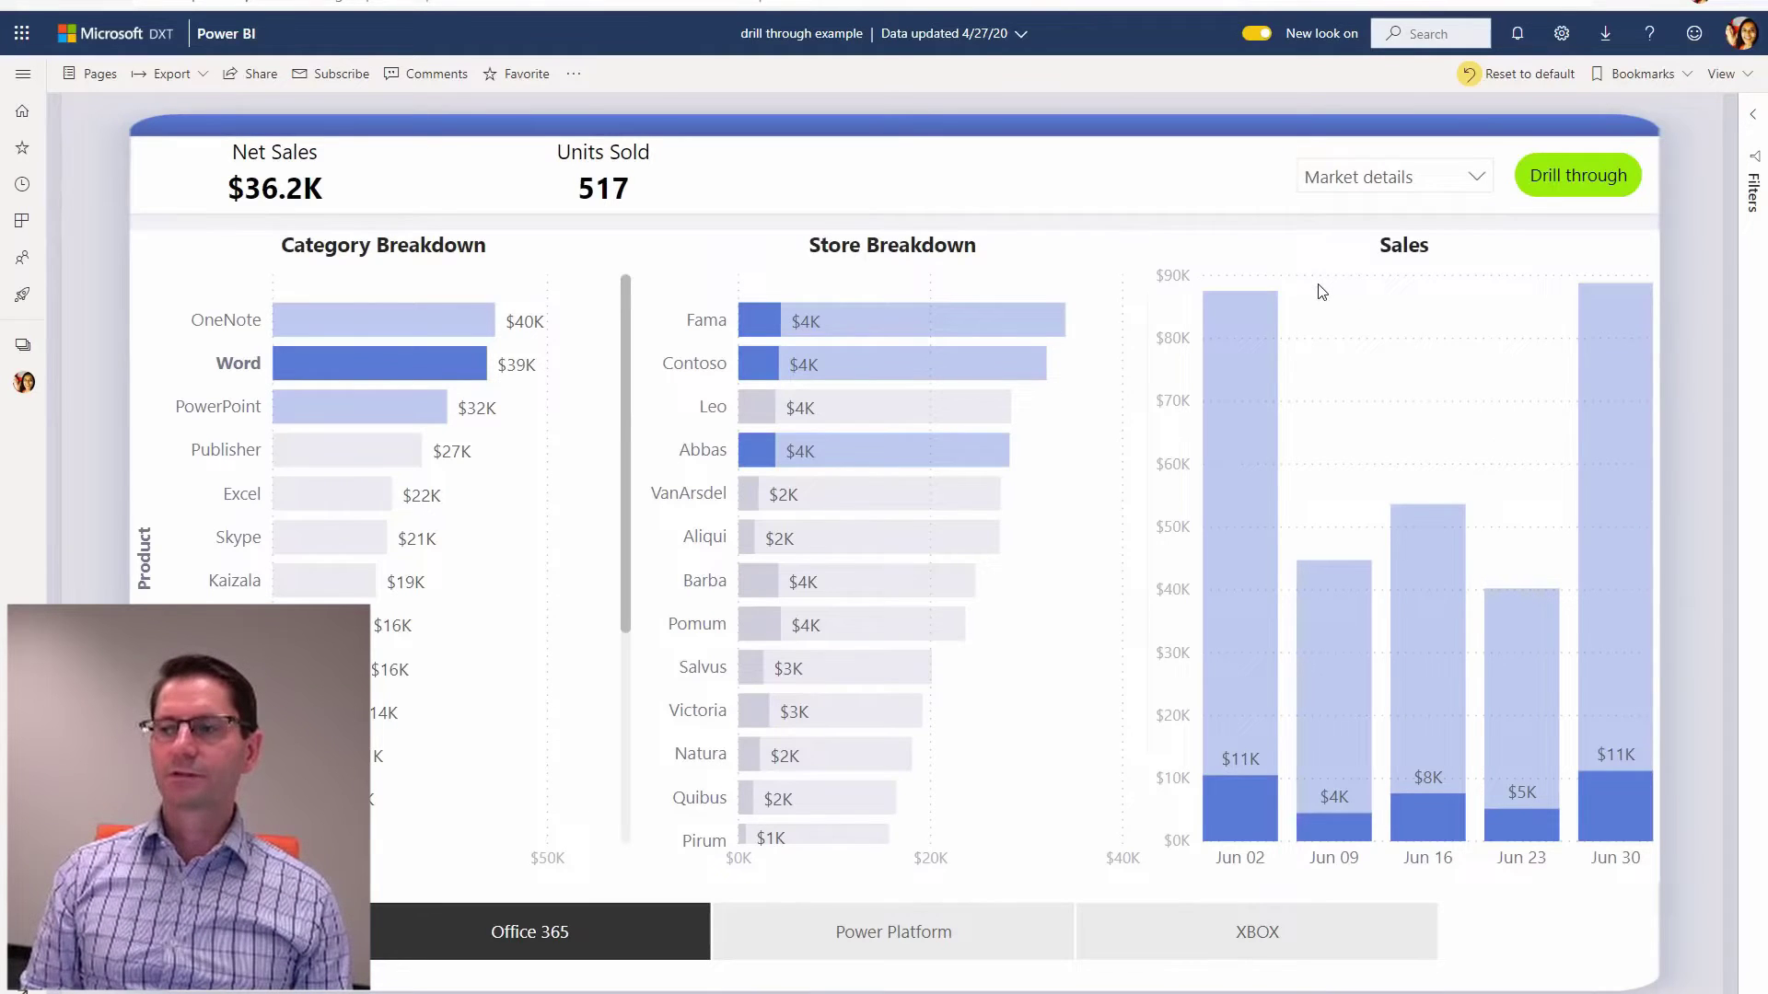
left_click(1555, 195)
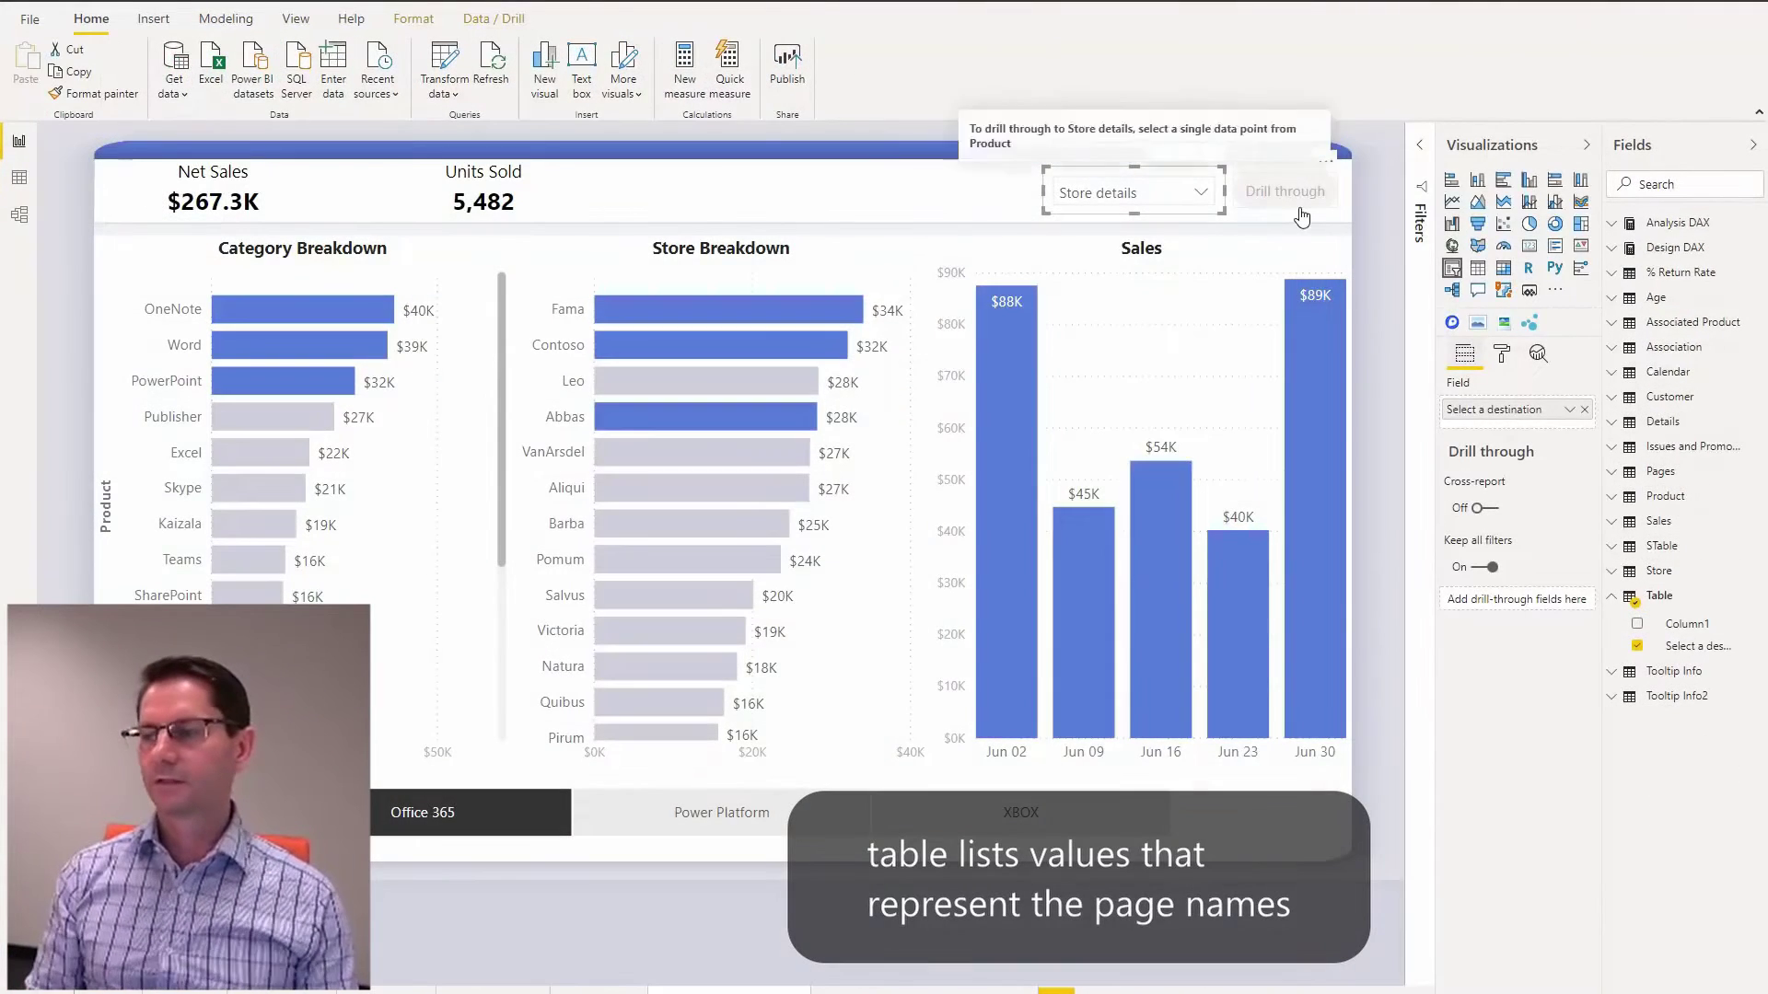
Step: In Power BI Desktop, set the Drill through button's action destination by field value to the first Select a destination value
left_click(1299, 215)
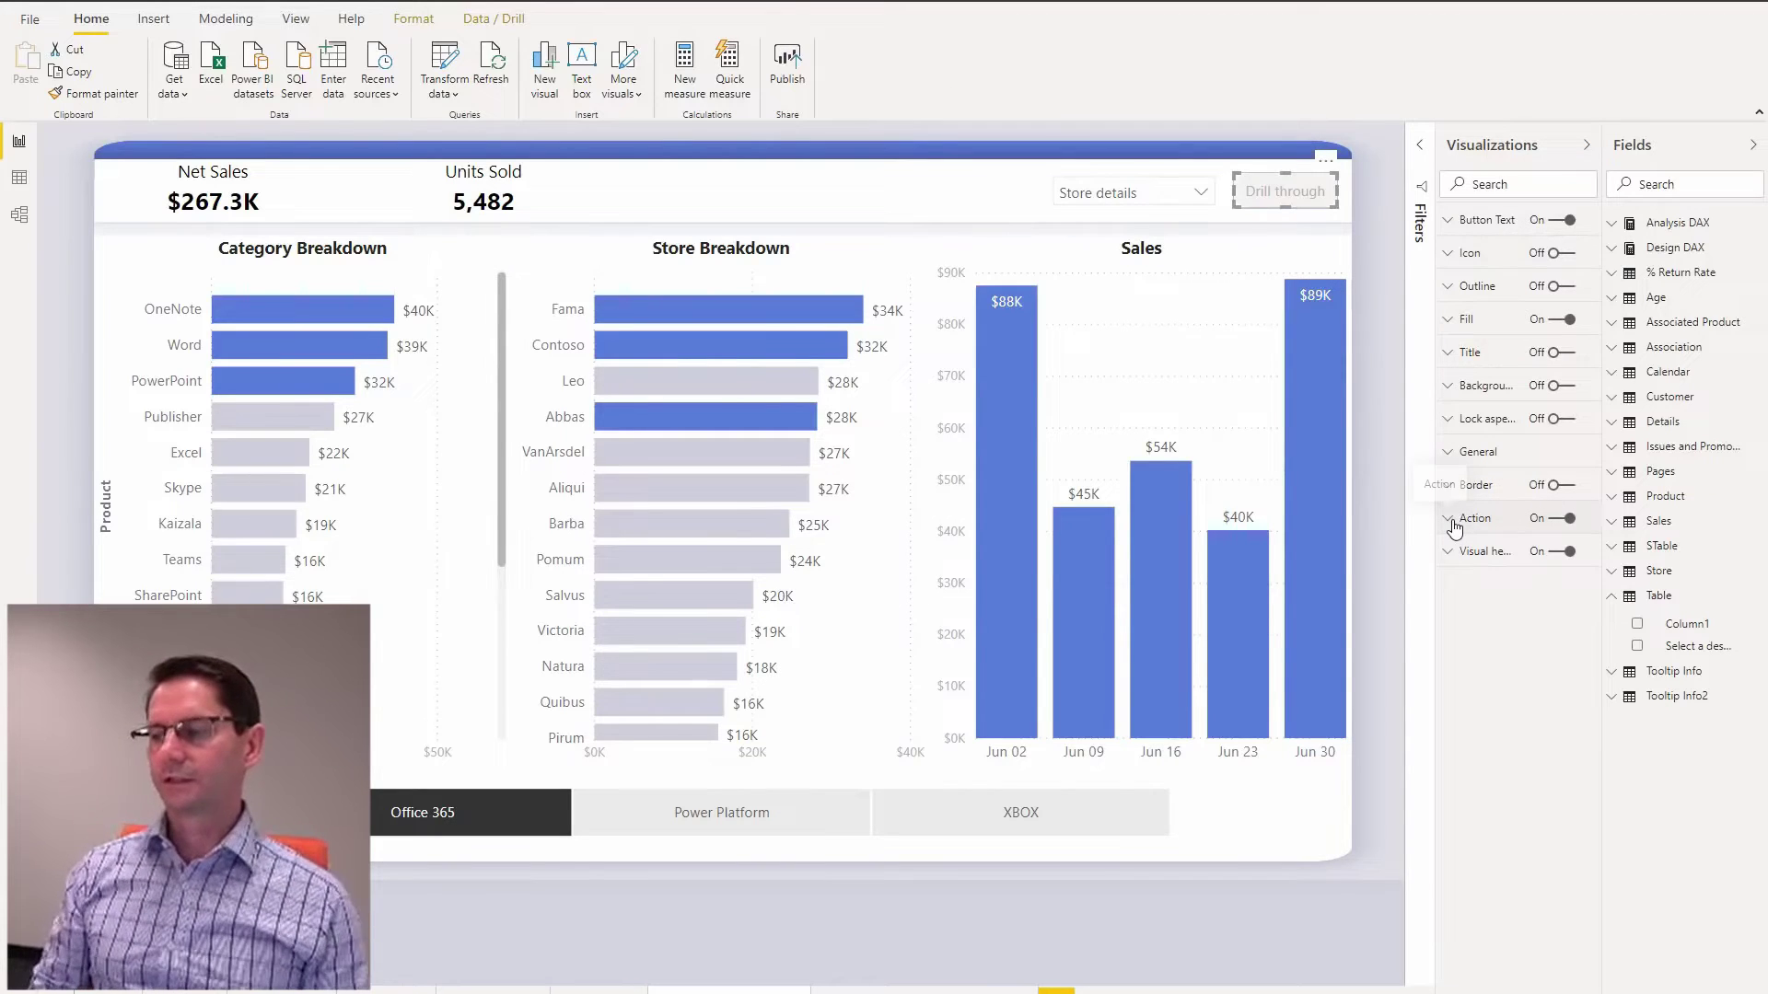
left_click(1455, 521)
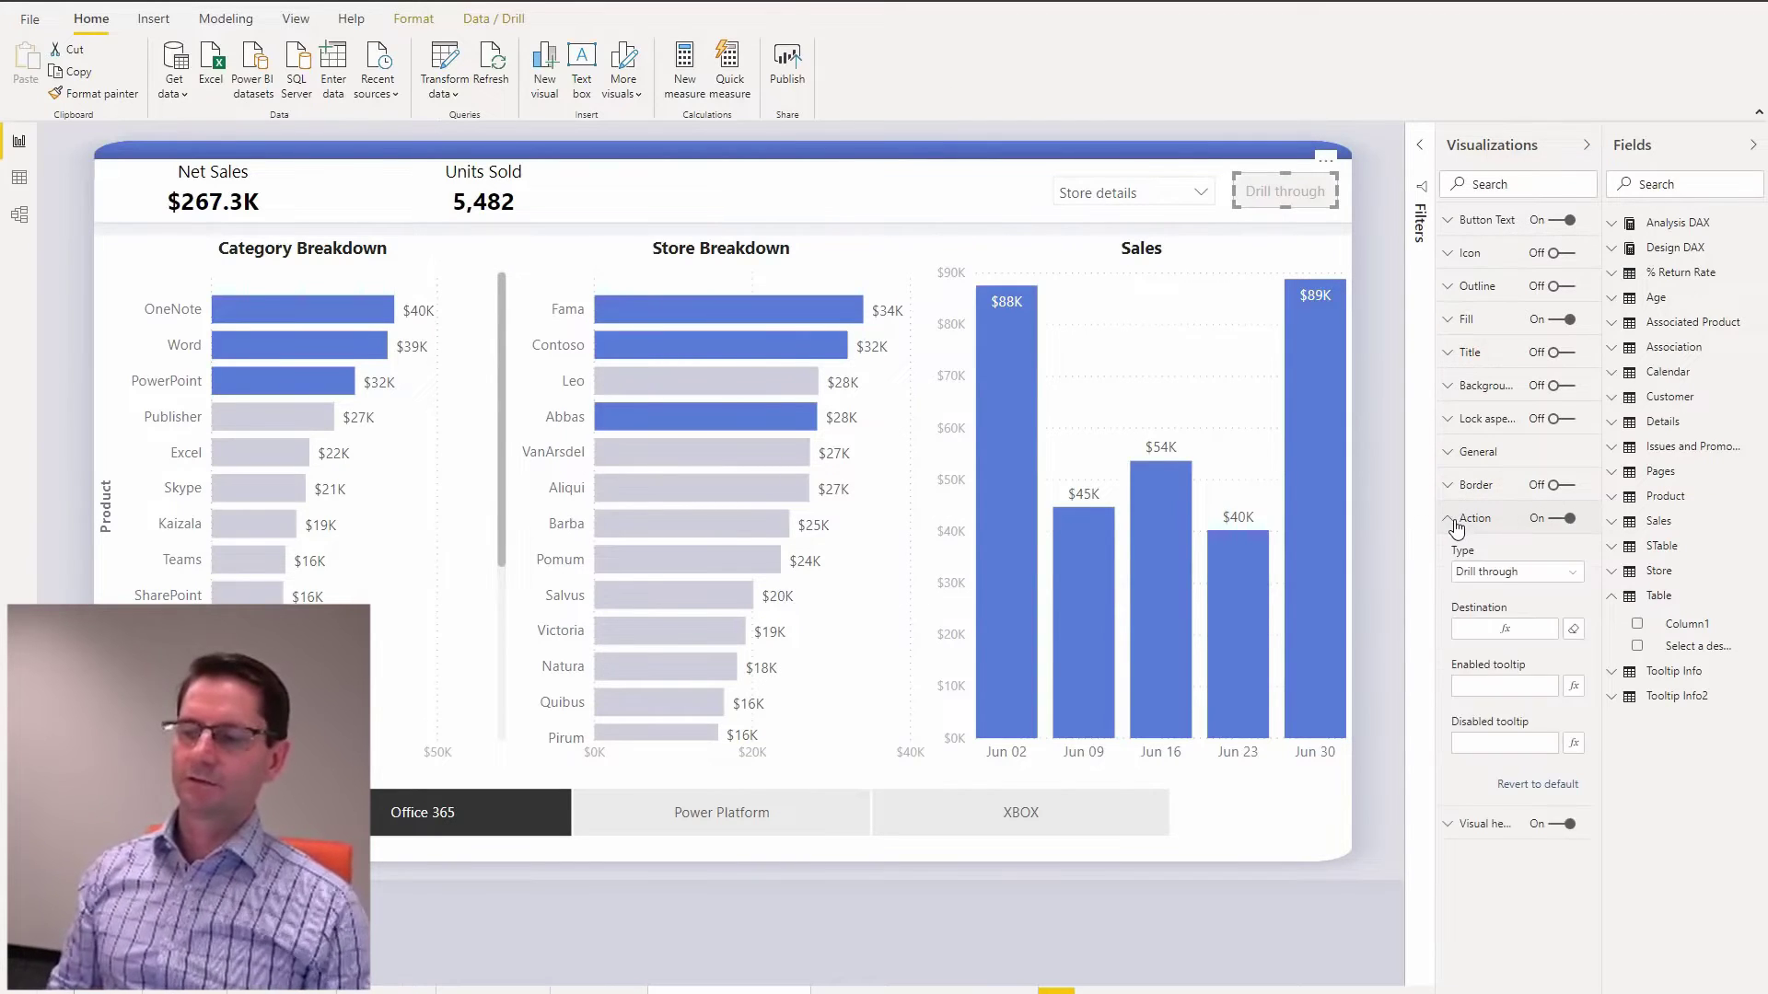
left_click(1574, 630)
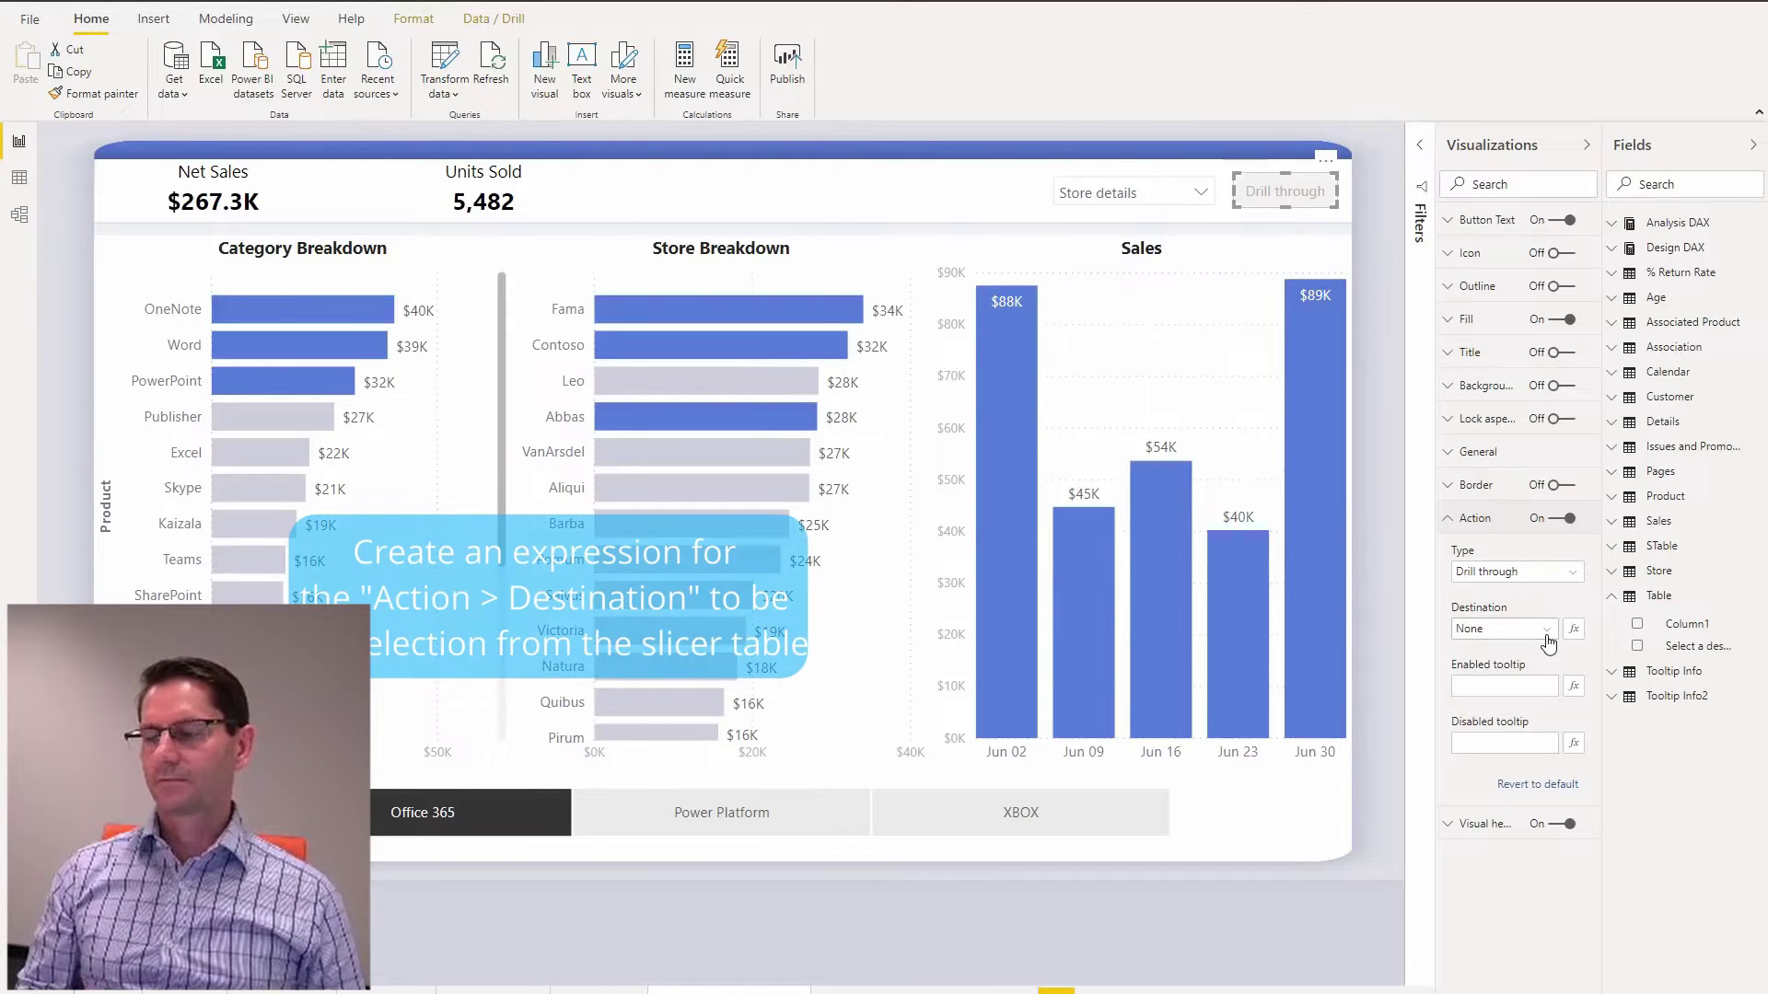
left_click(1574, 630)
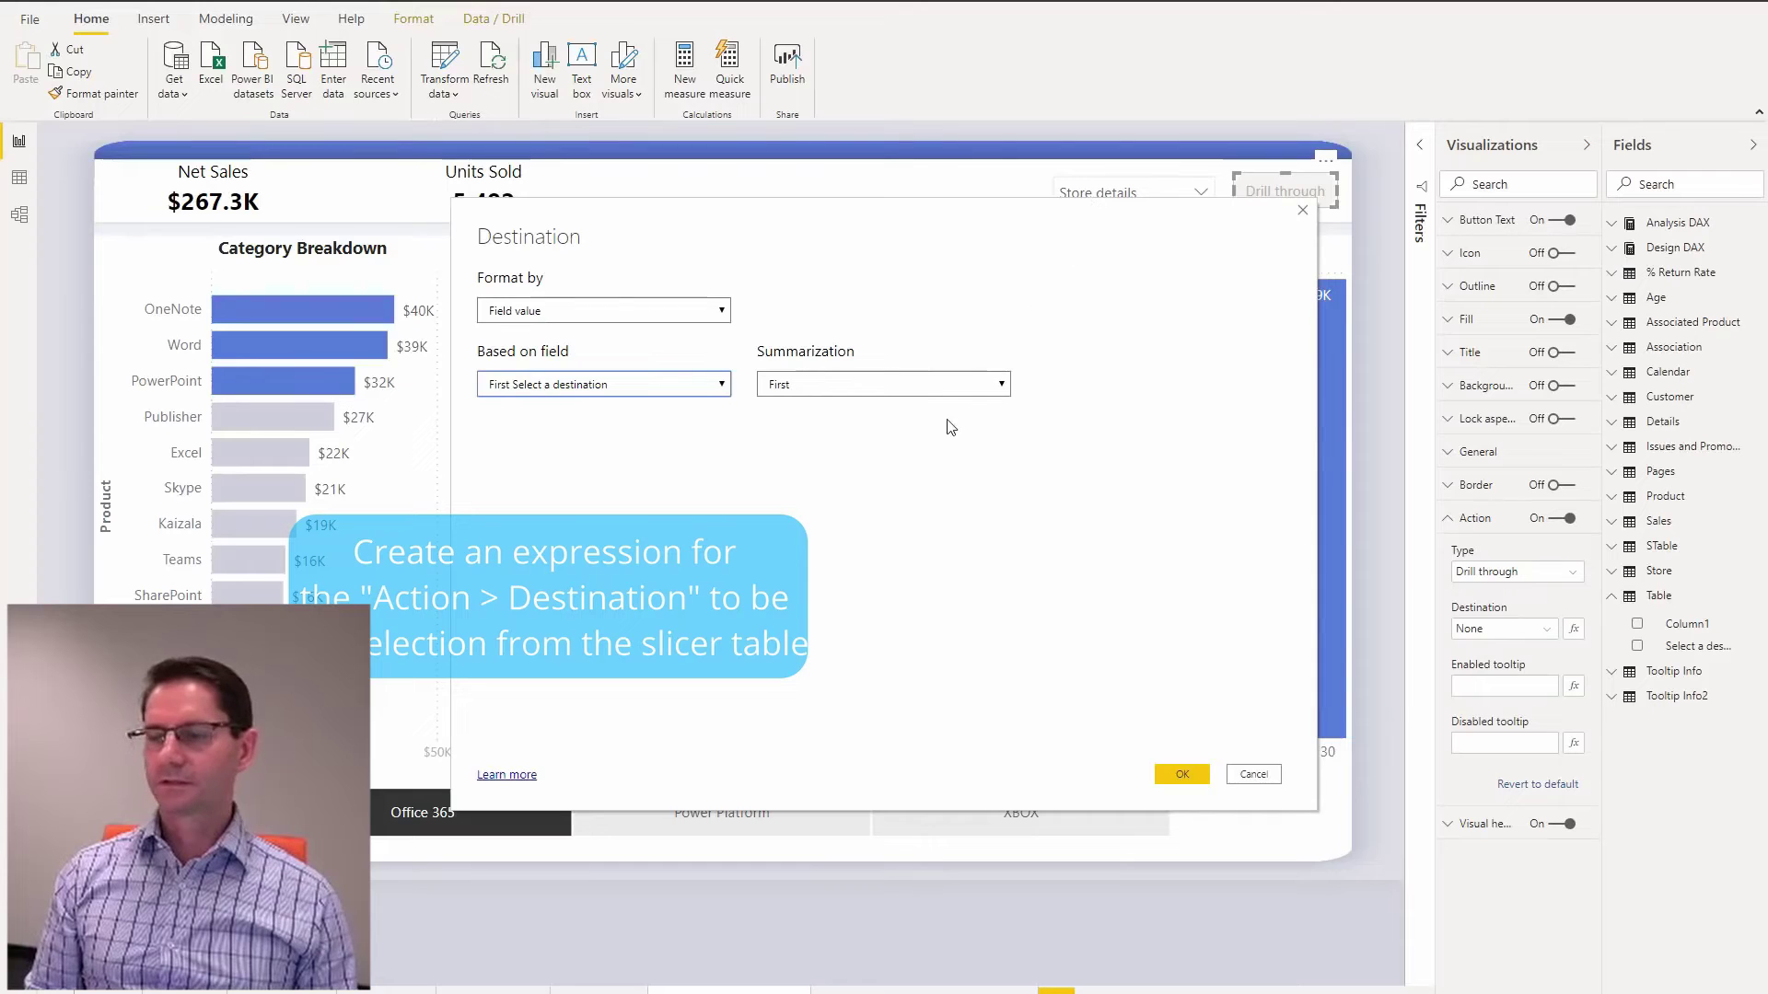
left_click(1174, 774)
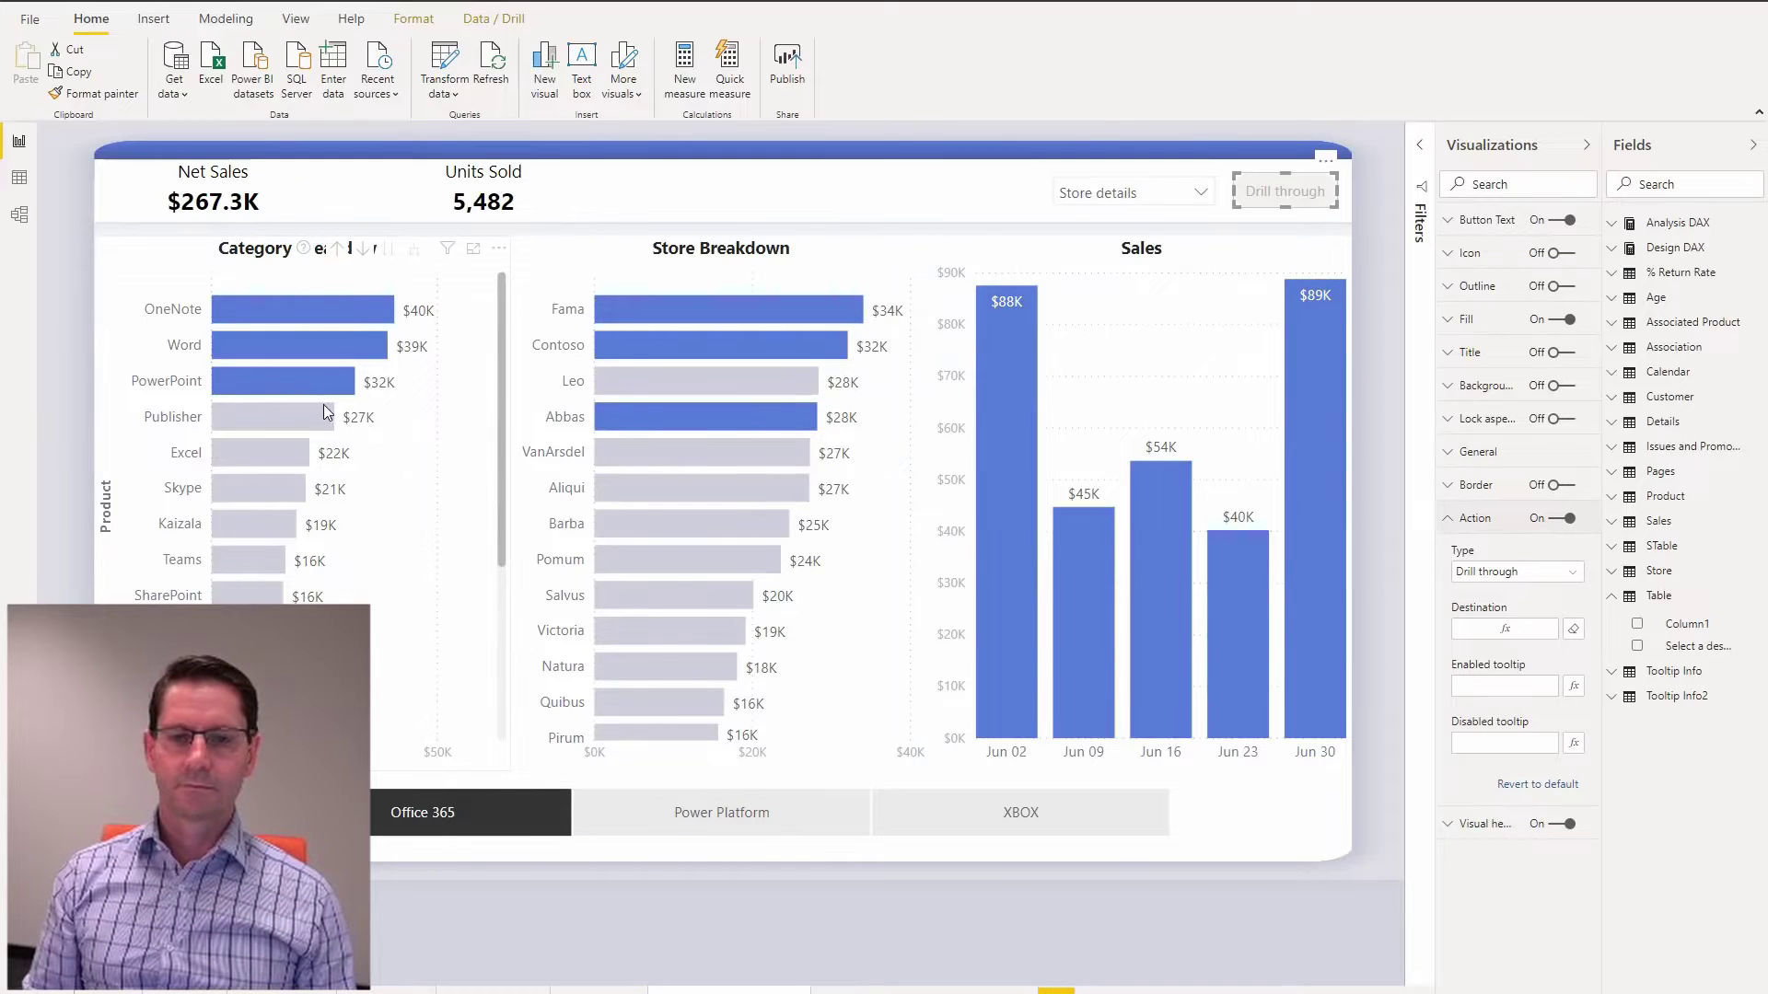
Step: Select the Word product together with the Leo store to enable drill through to Store details
left_click(322, 345)
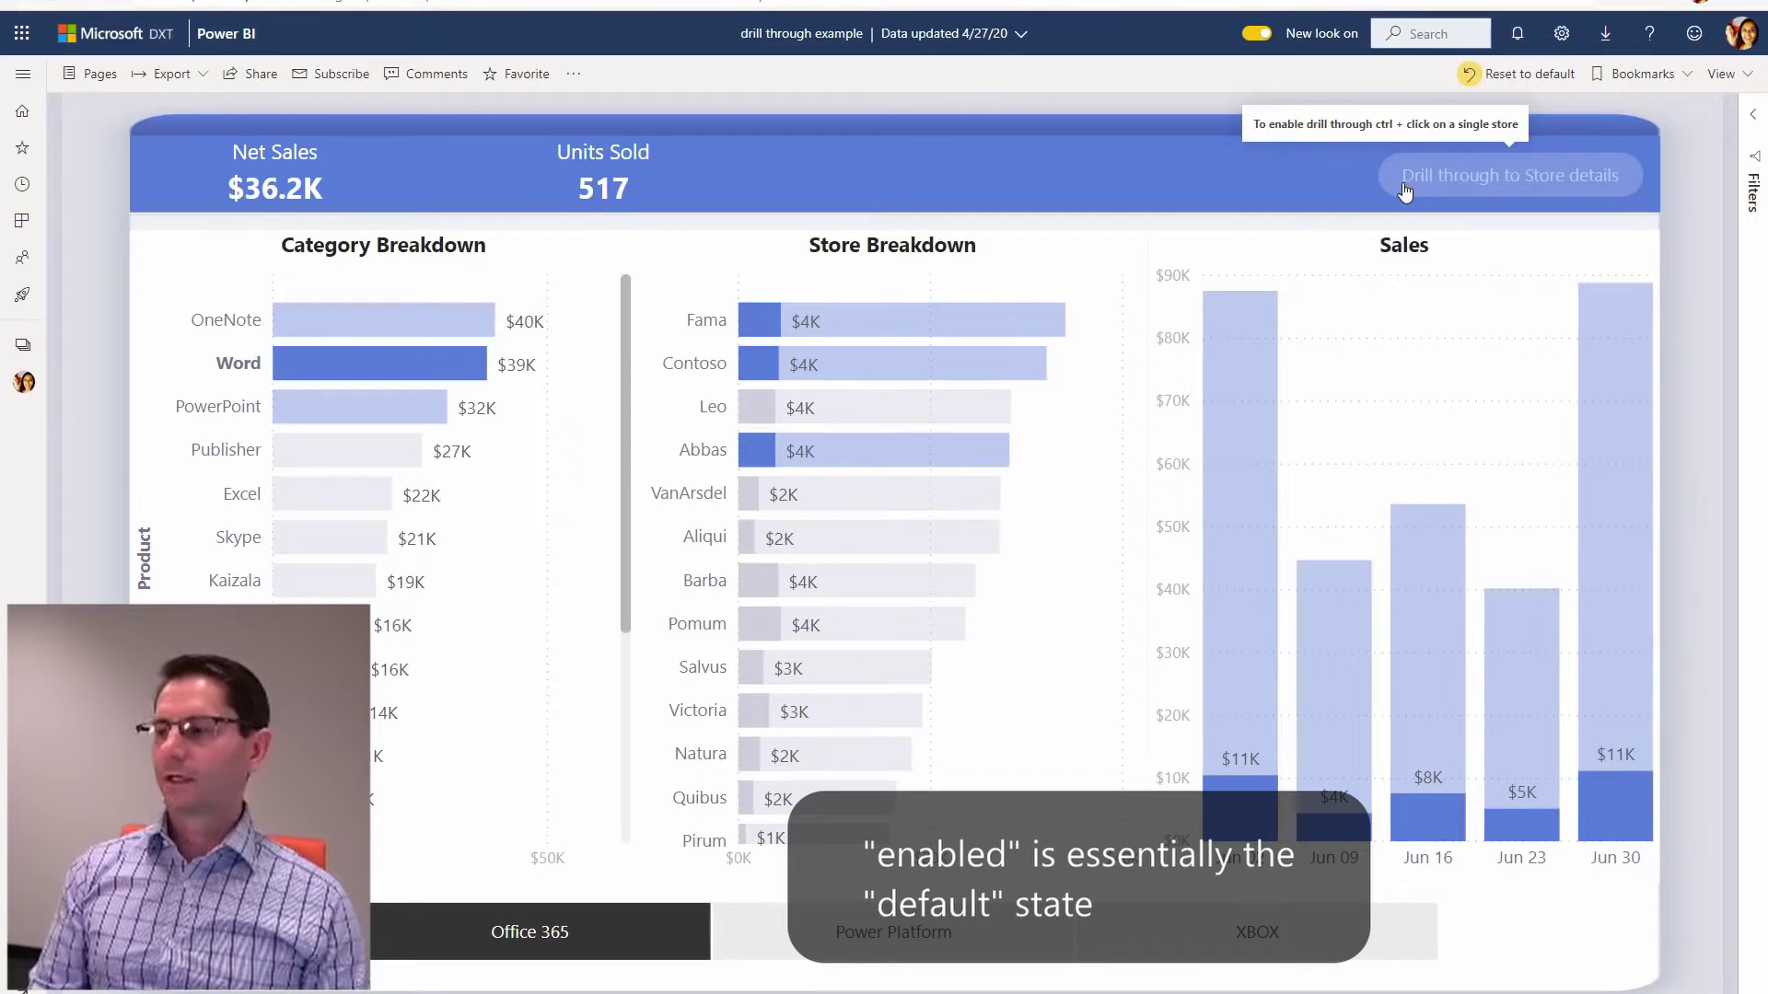
left_click(760, 407)
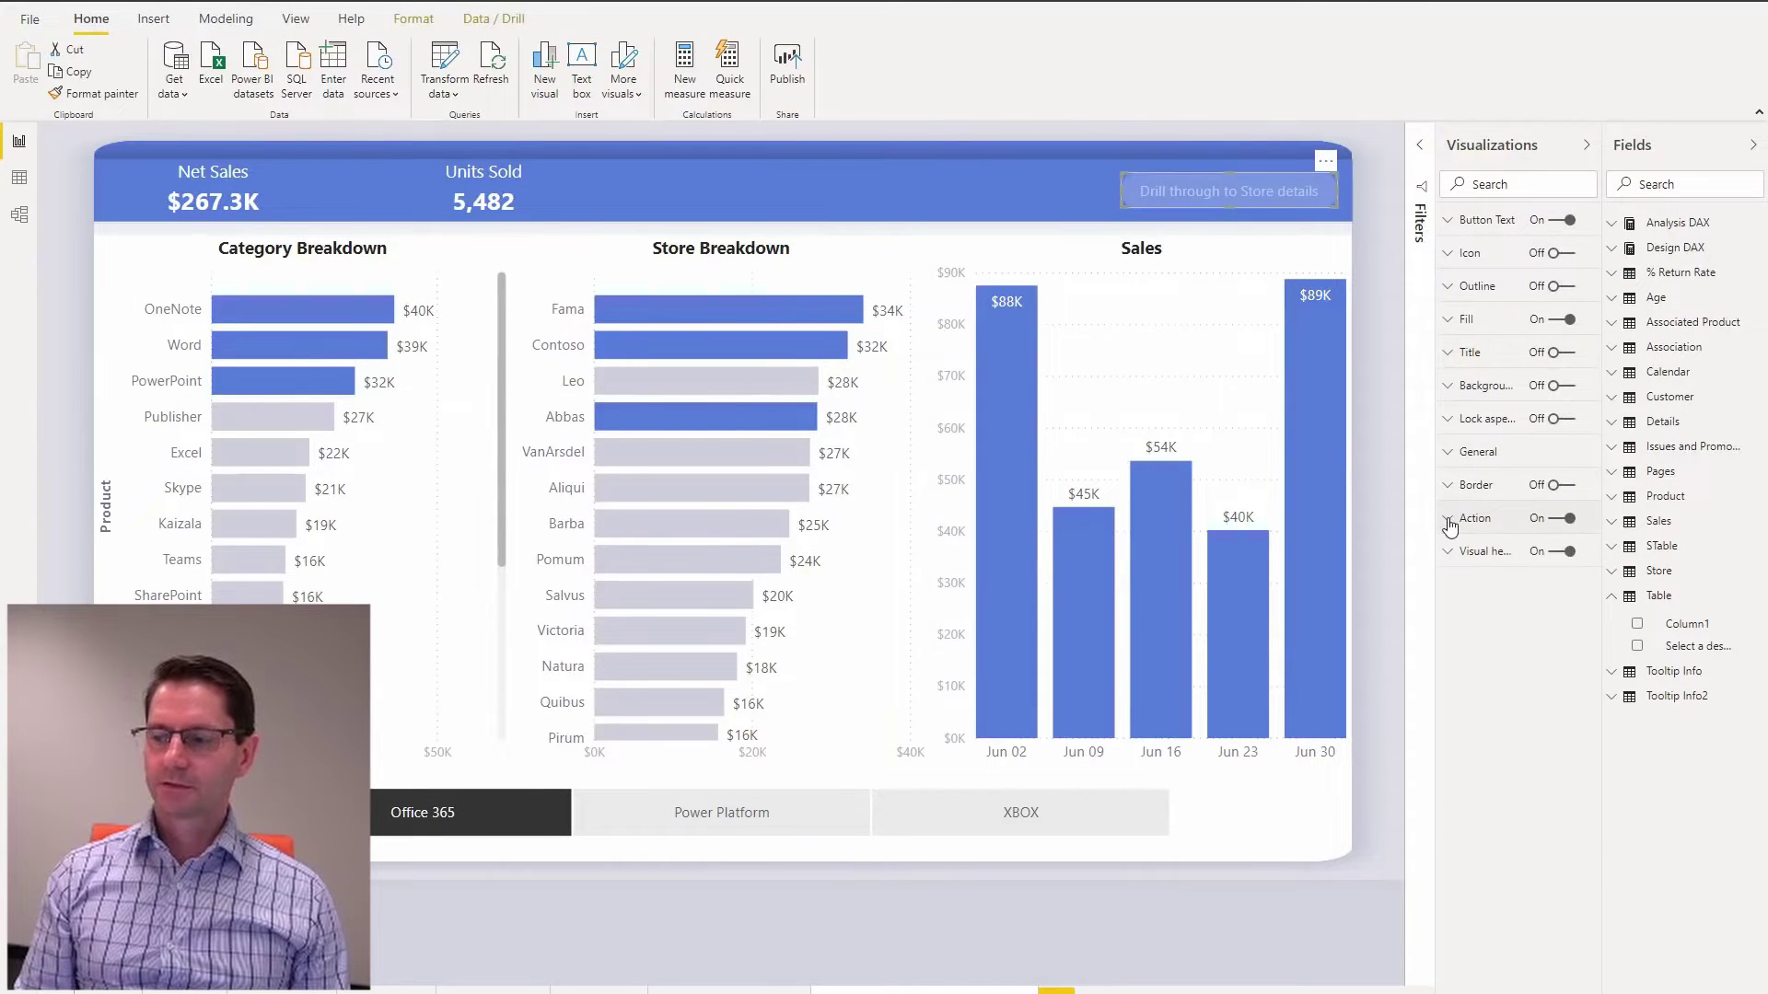
Step: Check which field sets the Store details drill through button's destination and search the model fields for "destin"
left_click(1449, 521)
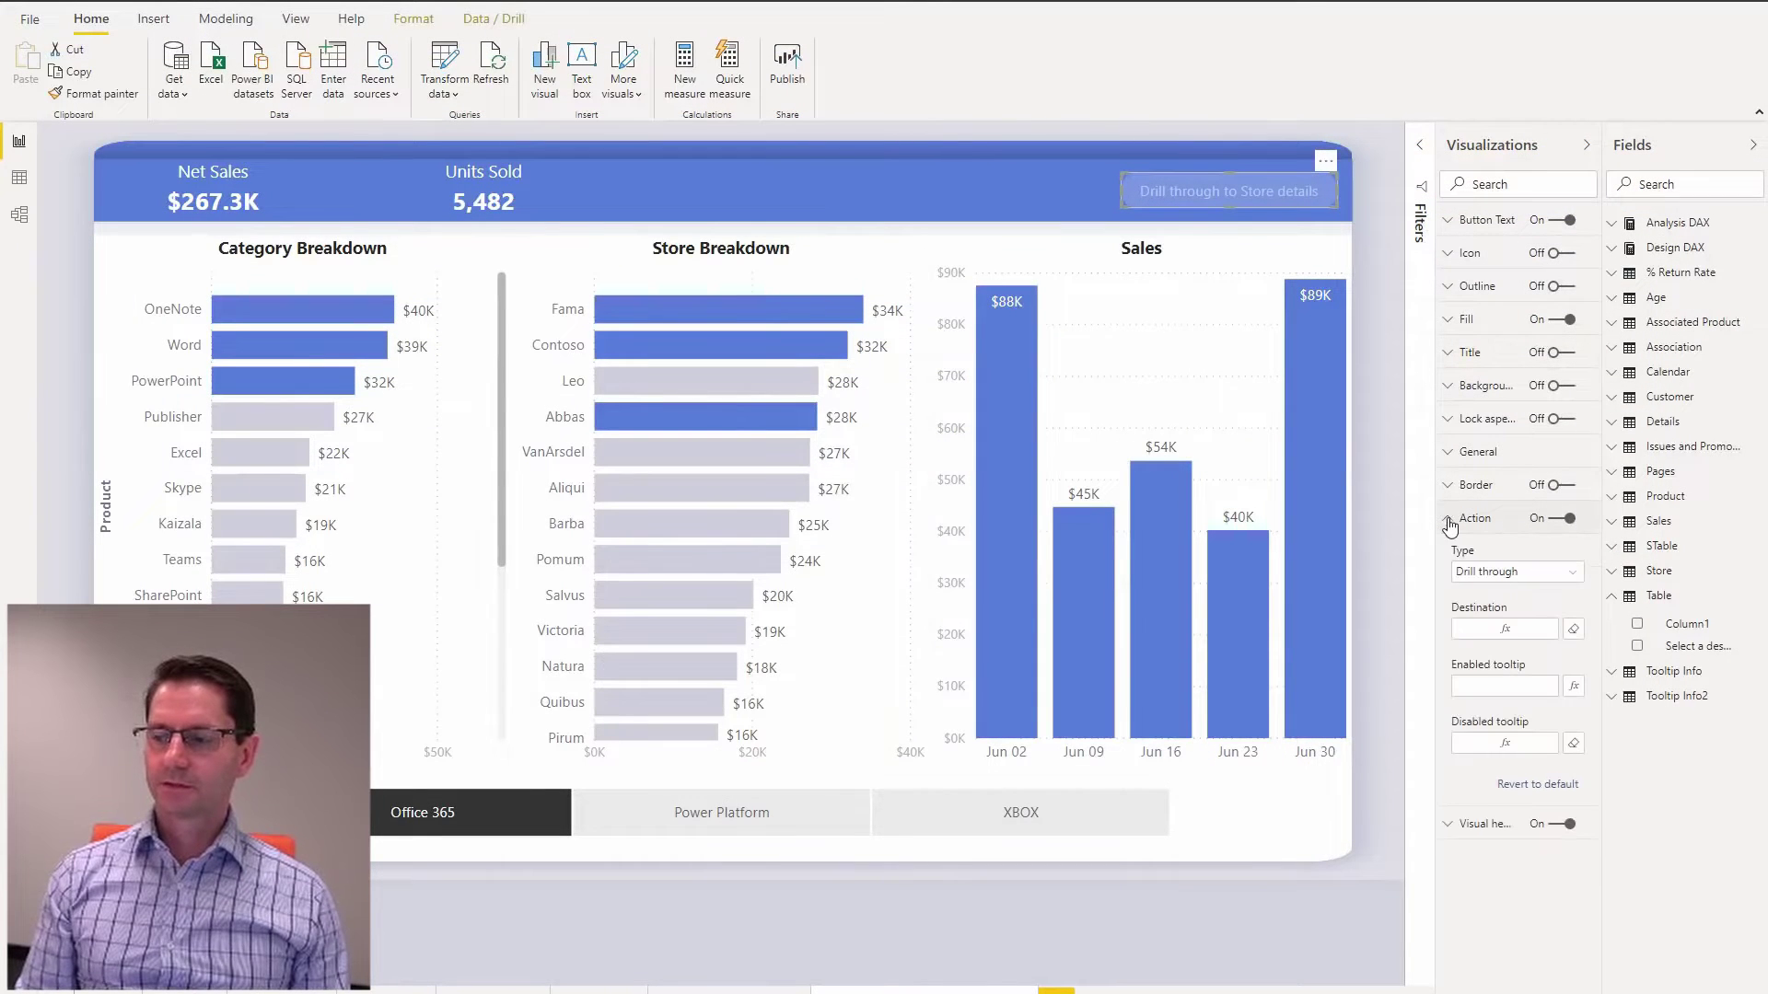
left_click(1506, 629)
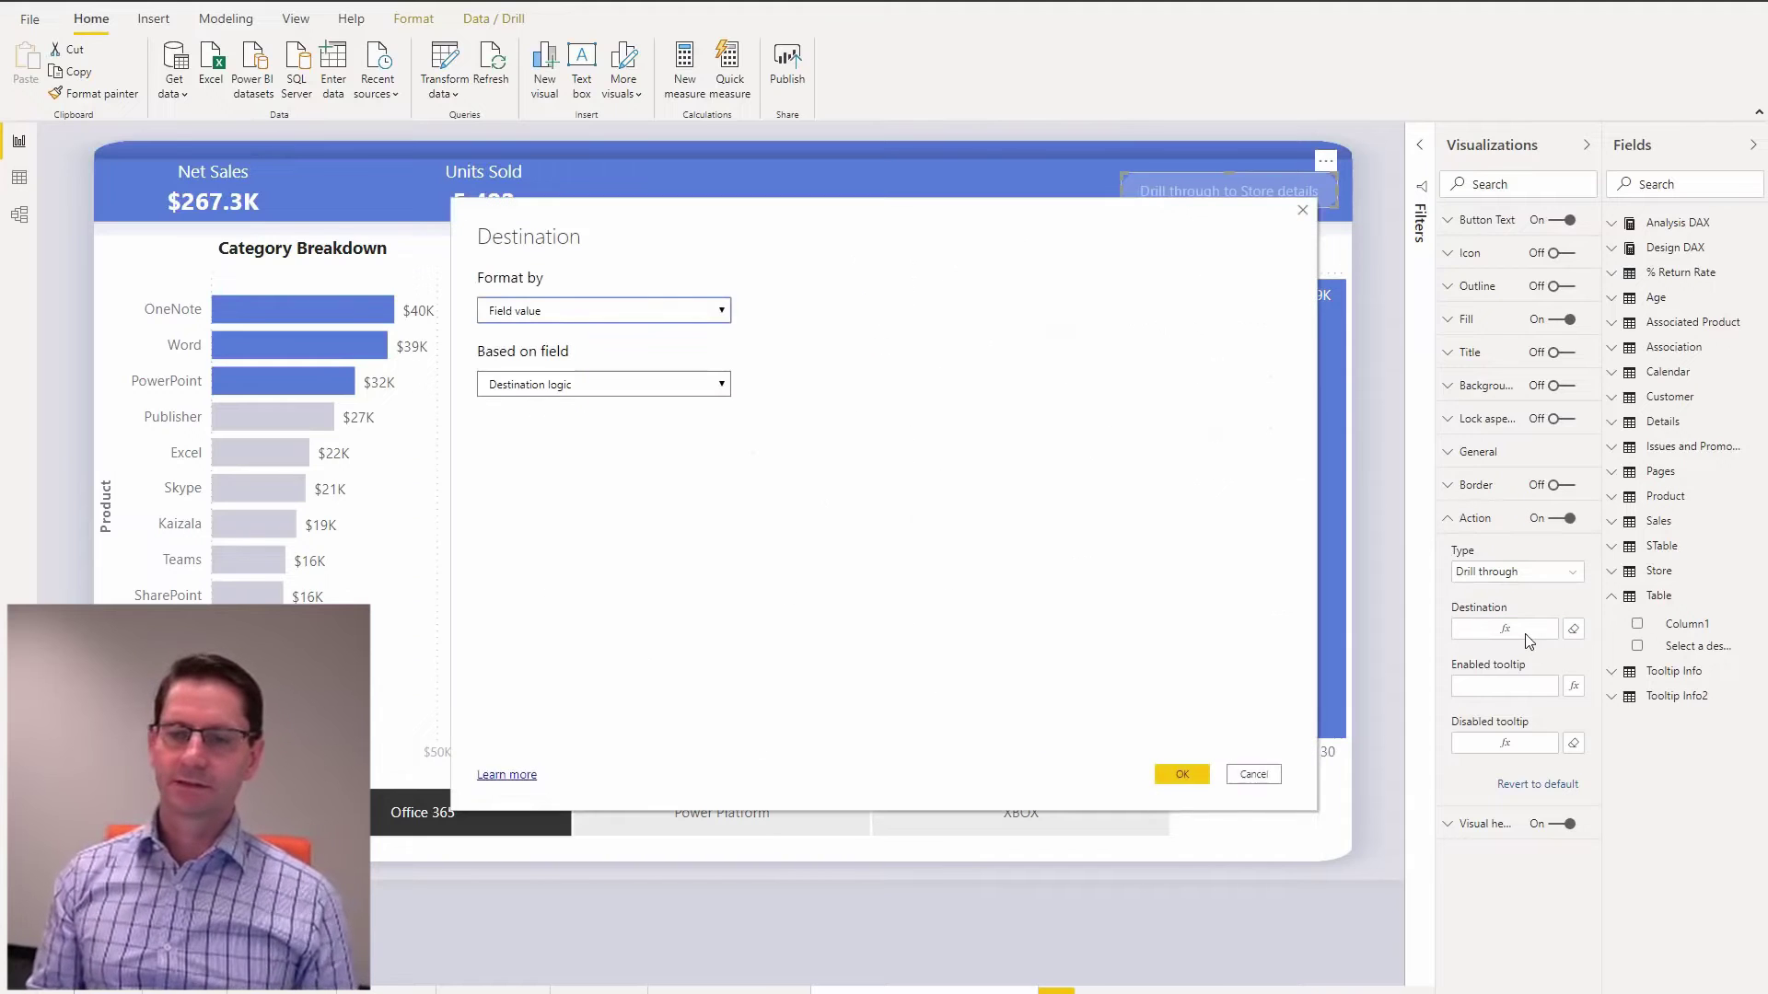
left_click(1302, 210)
left_click(1657, 183)
type("destin")
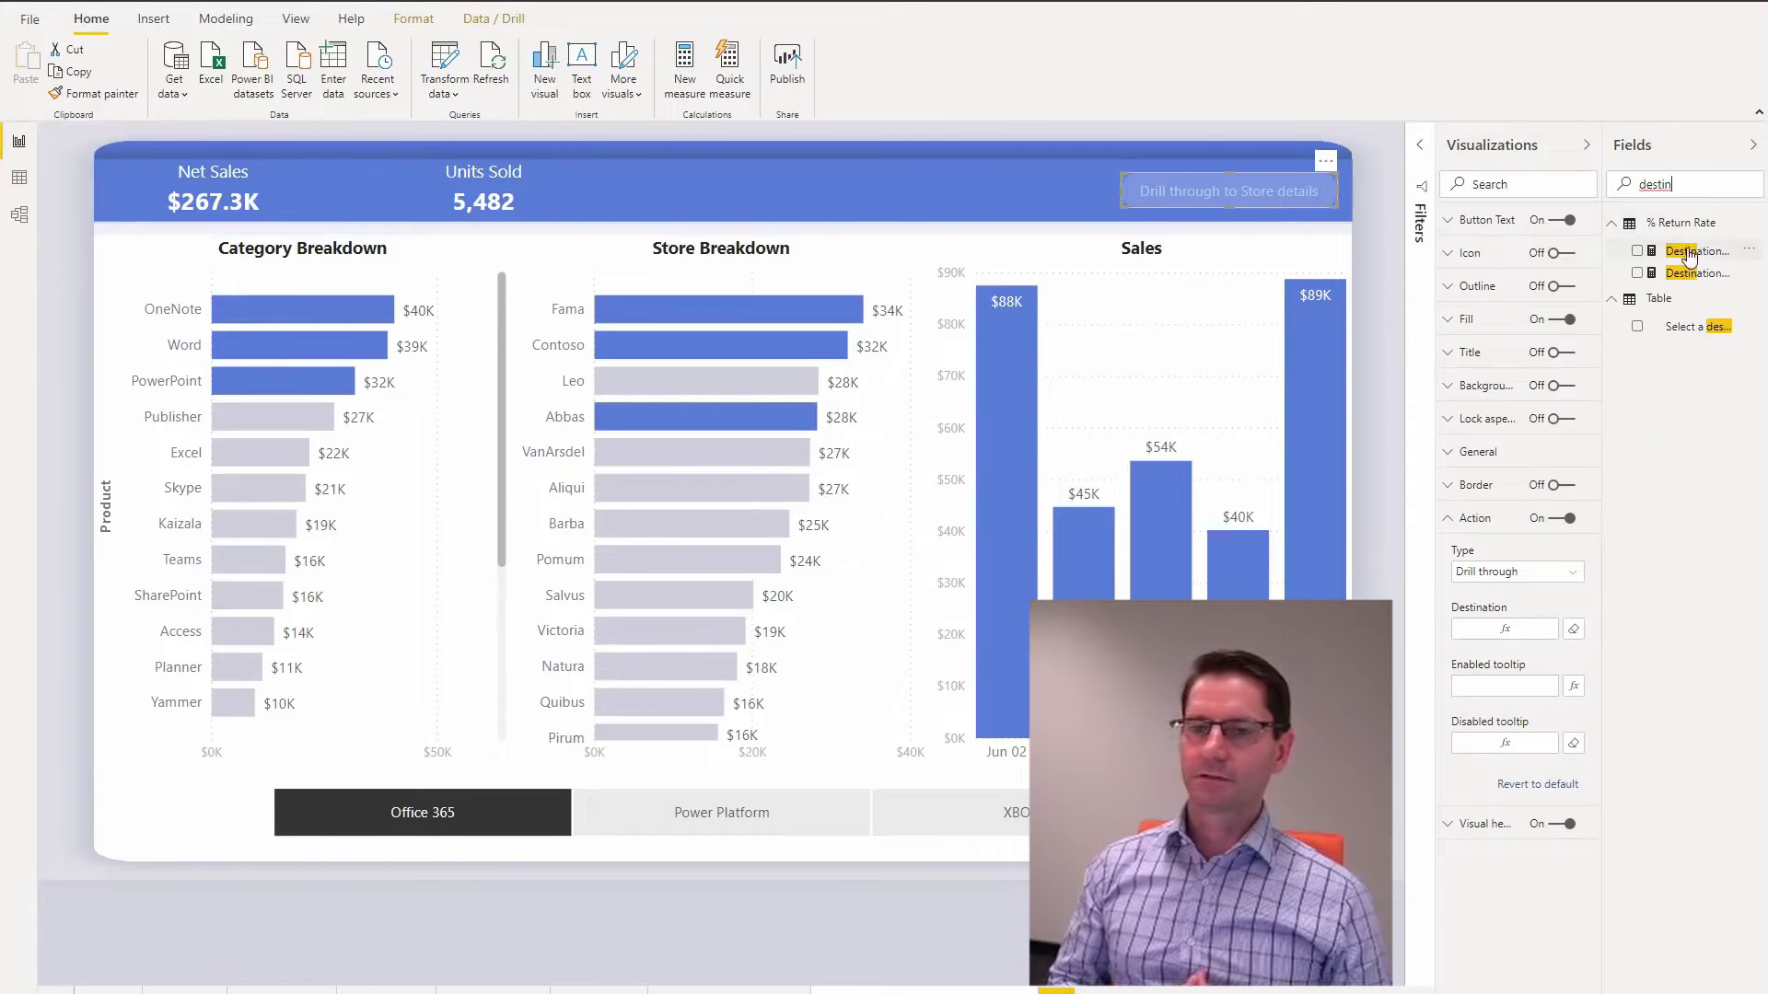
Step: Check the DAX formula of the Destination logic measure and return to the Drill through to Store details button
left_click(1695, 254)
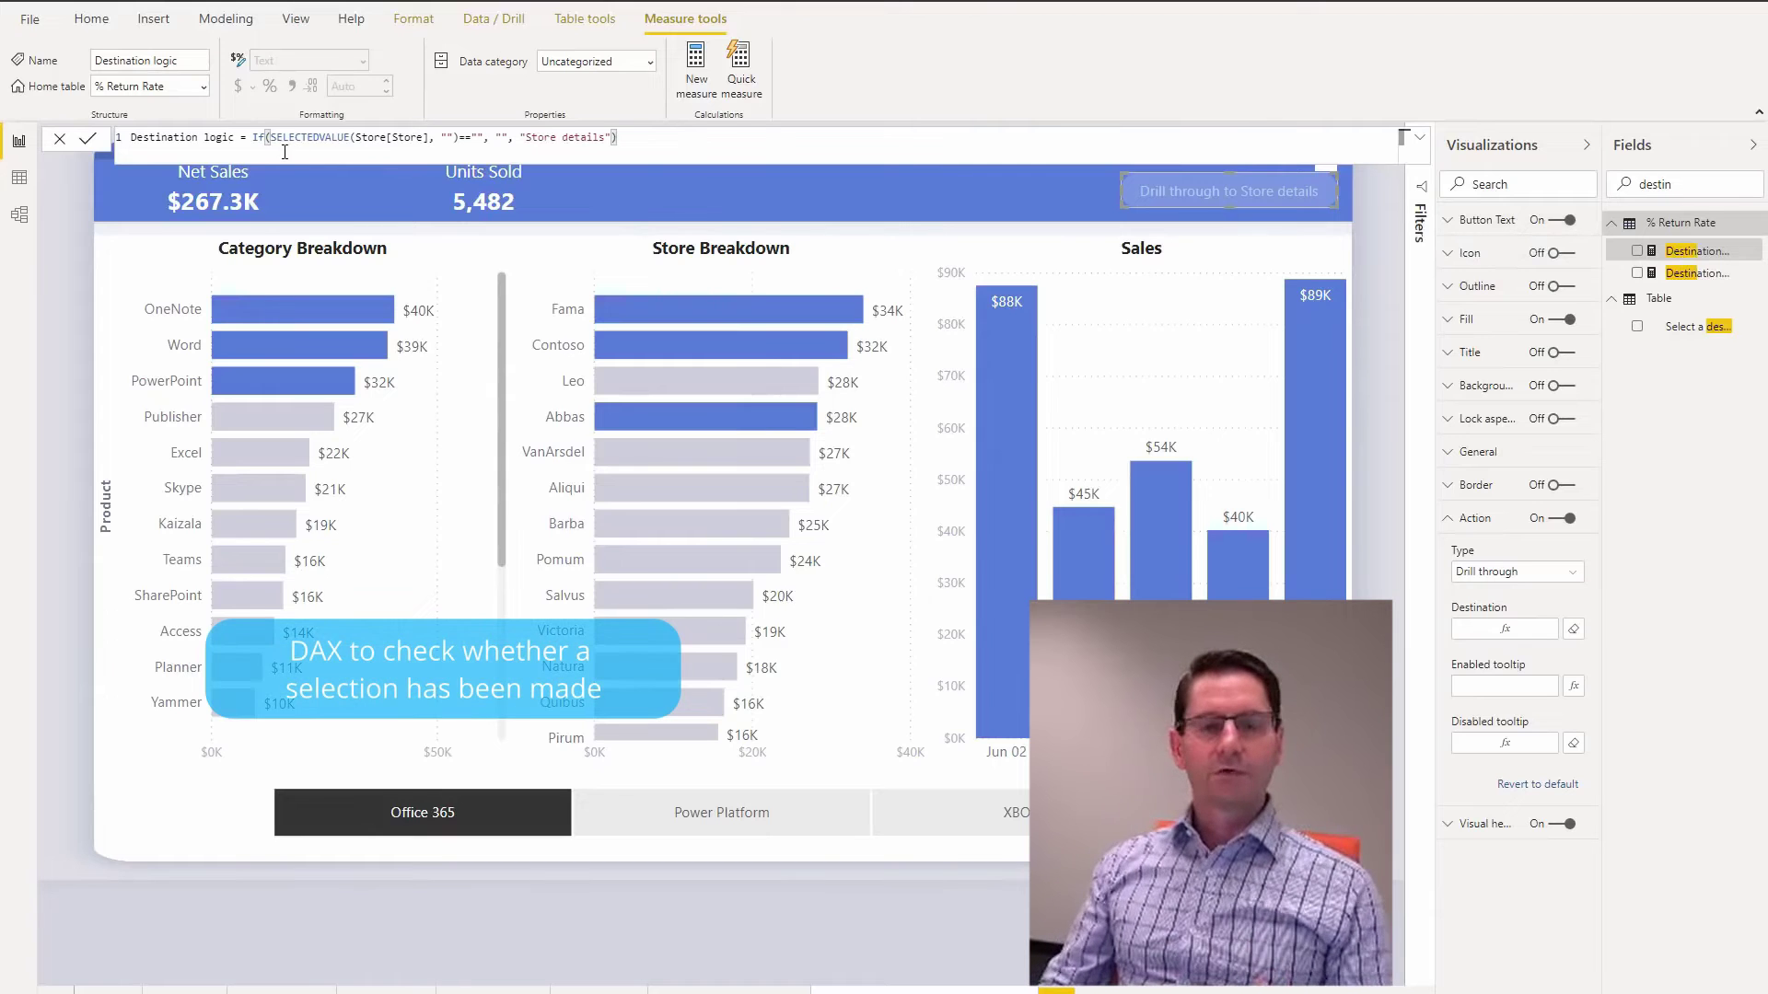
left_click(1337, 212)
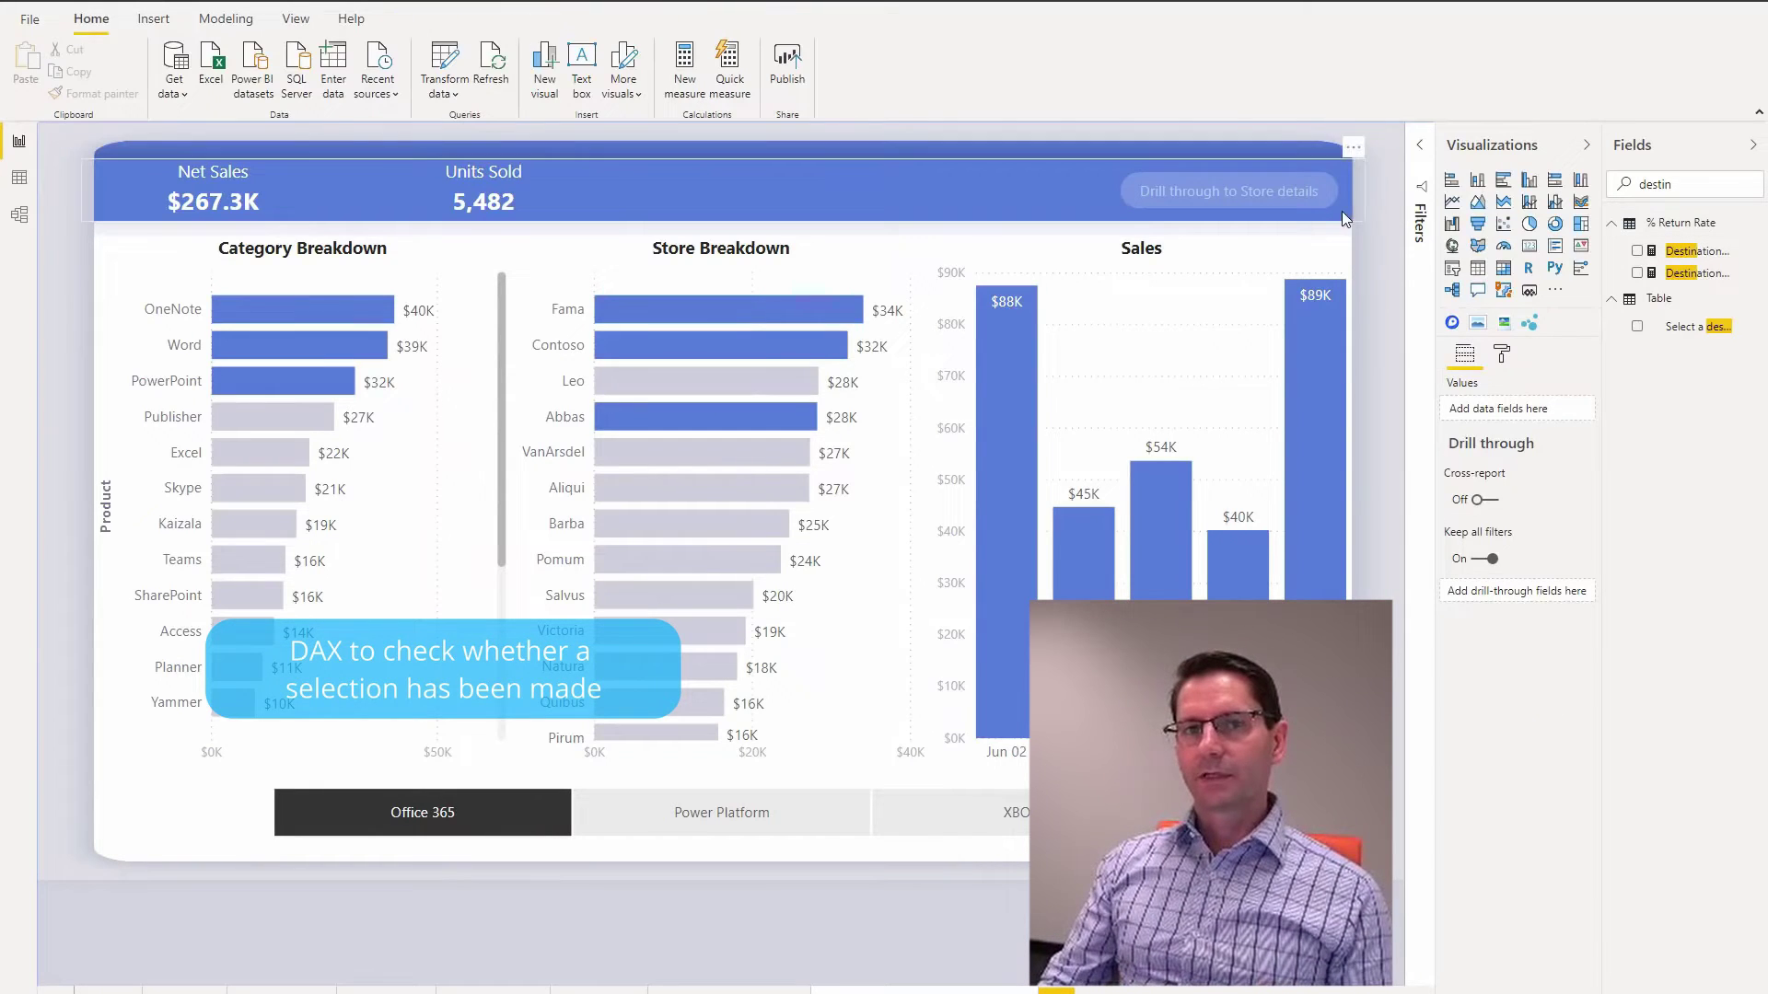
Step: Show the drill through button's fill formatting for the Disabled state
left_click(1501, 354)
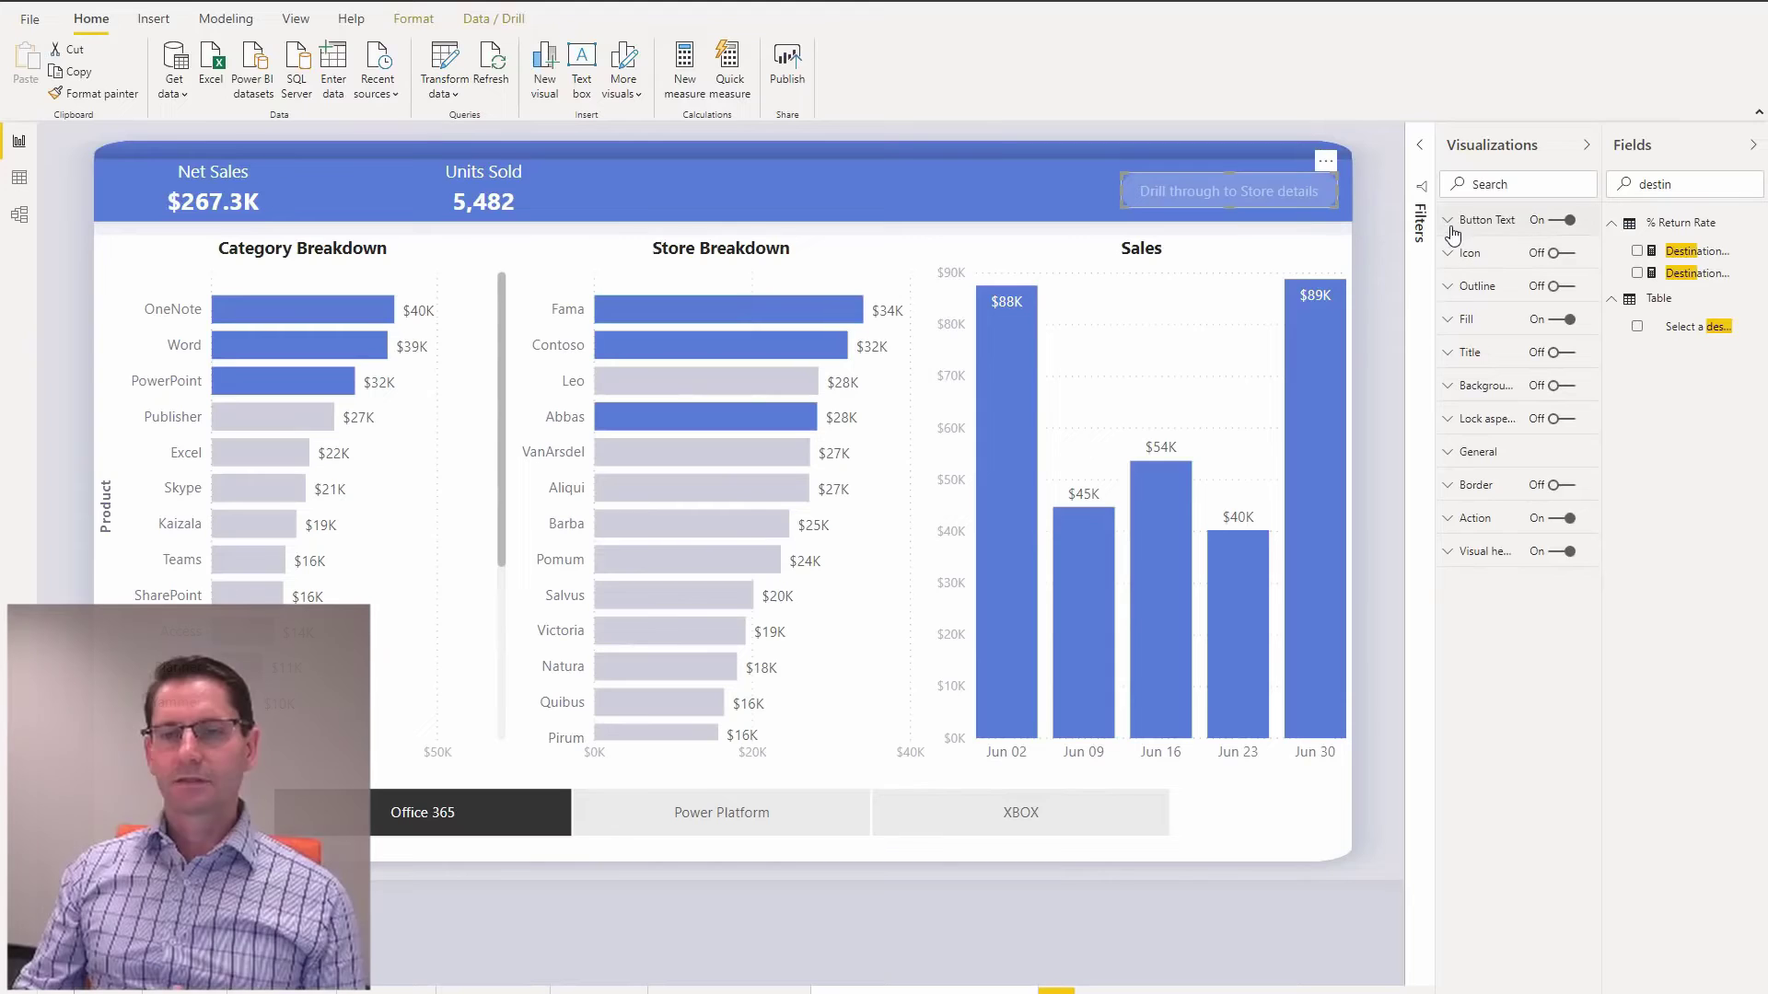
left_click(1456, 319)
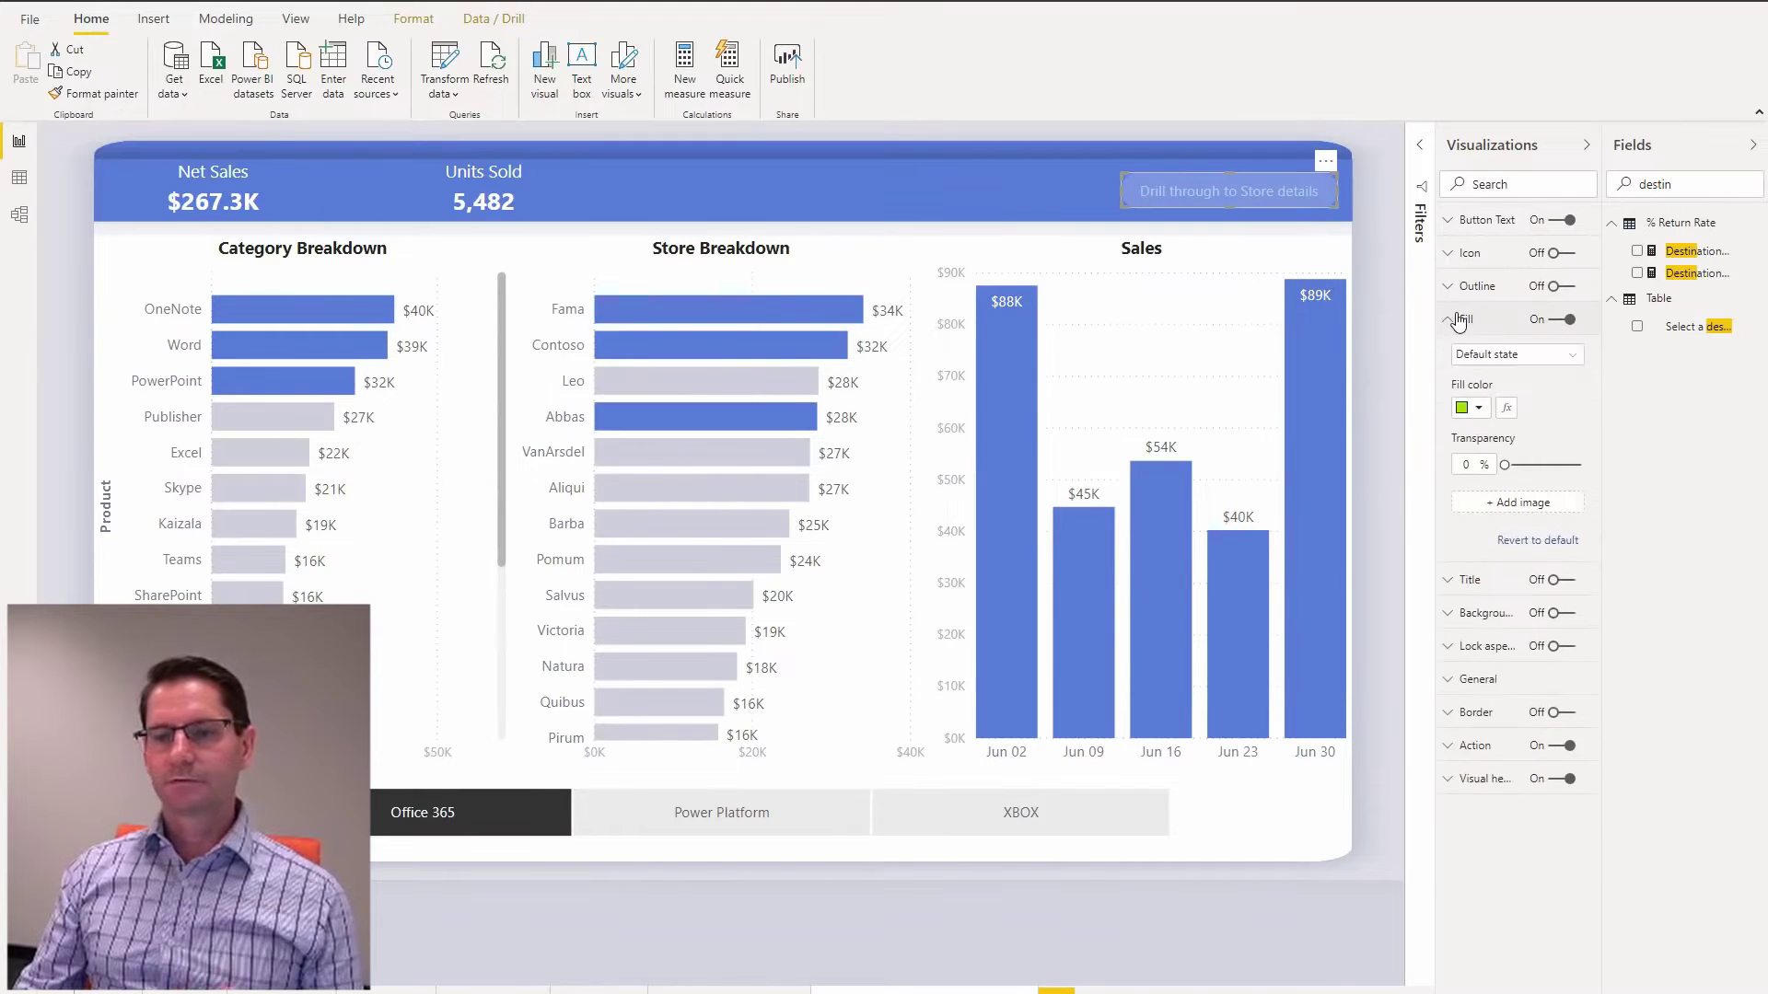
left_click(1519, 361)
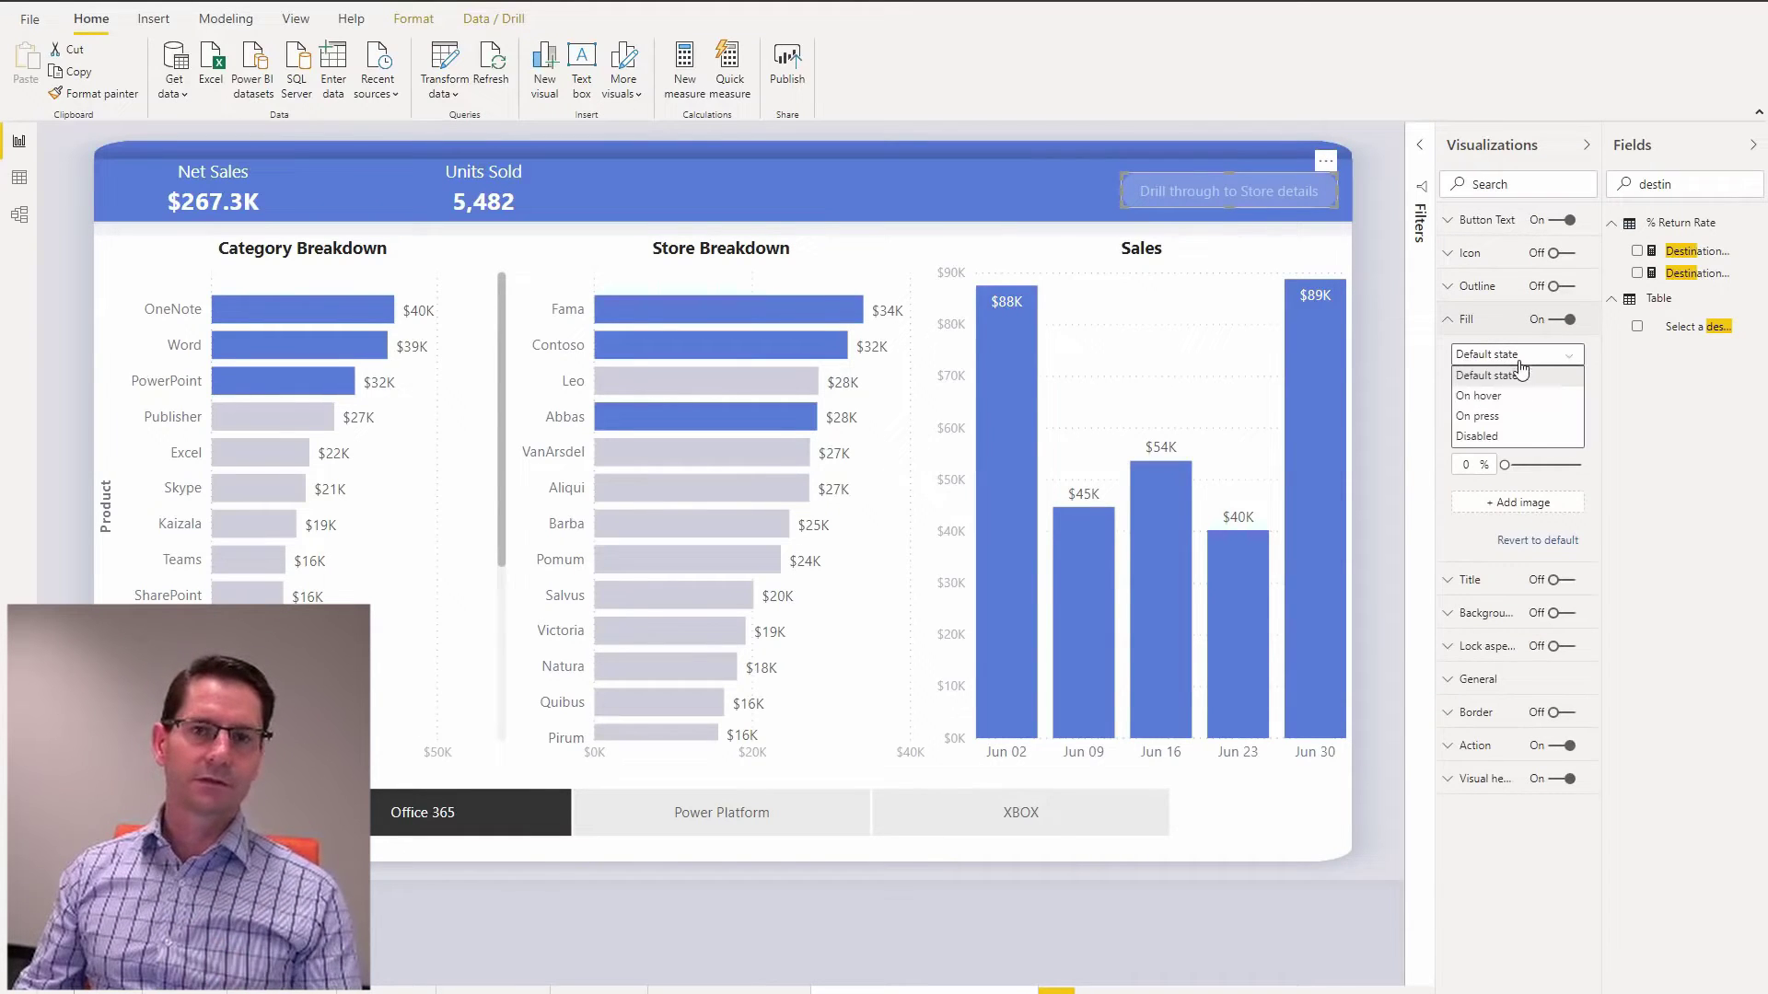
left_click(1524, 438)
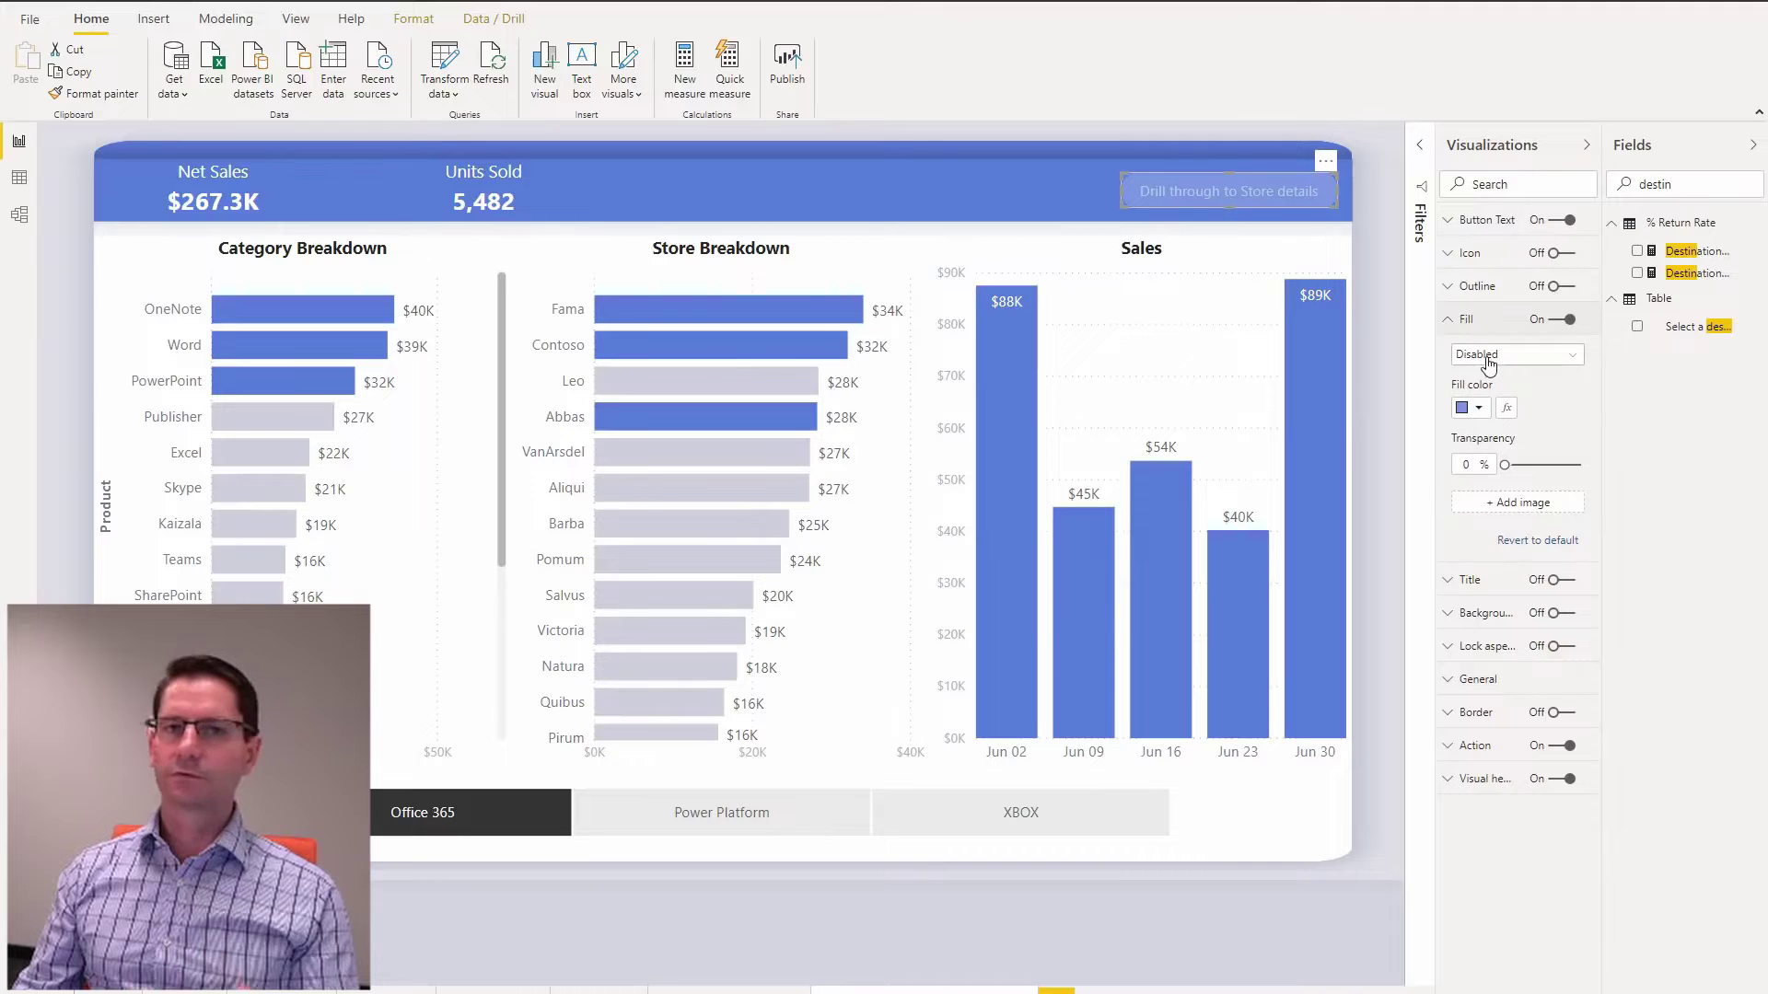
Step: Turn on the drill through button's outline and open the list of states it can be formatted for
left_click(1464, 292)
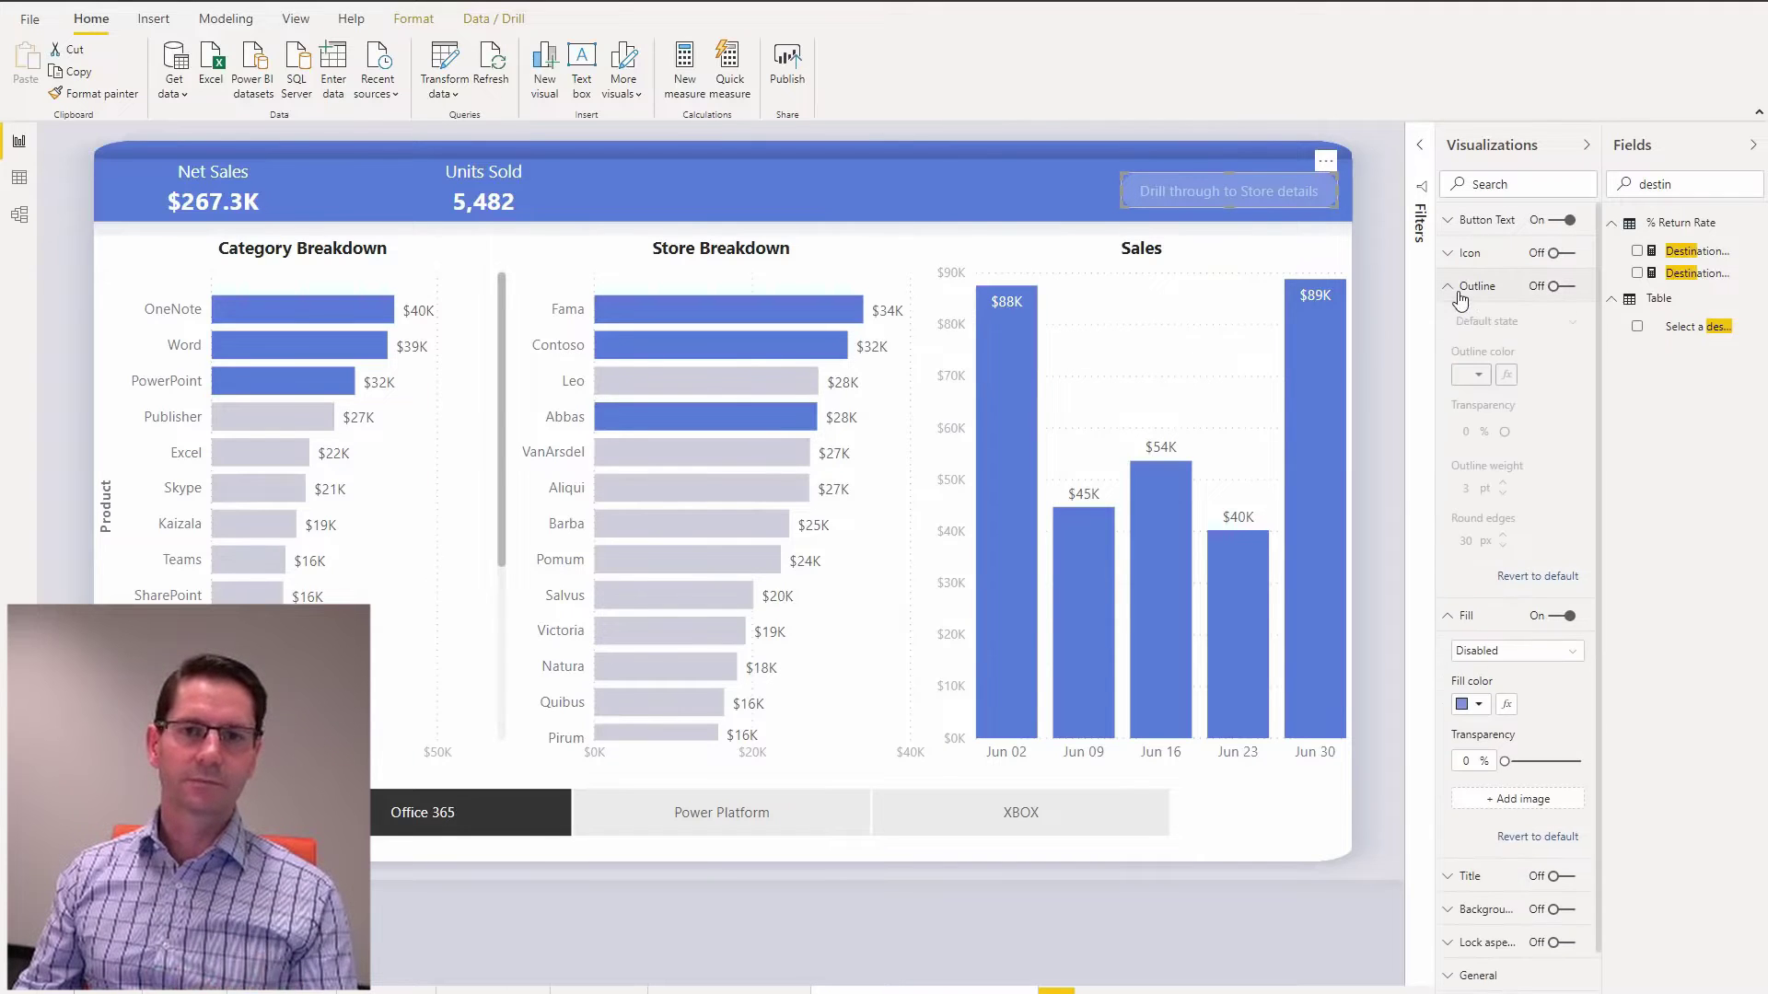
left_click(1554, 286)
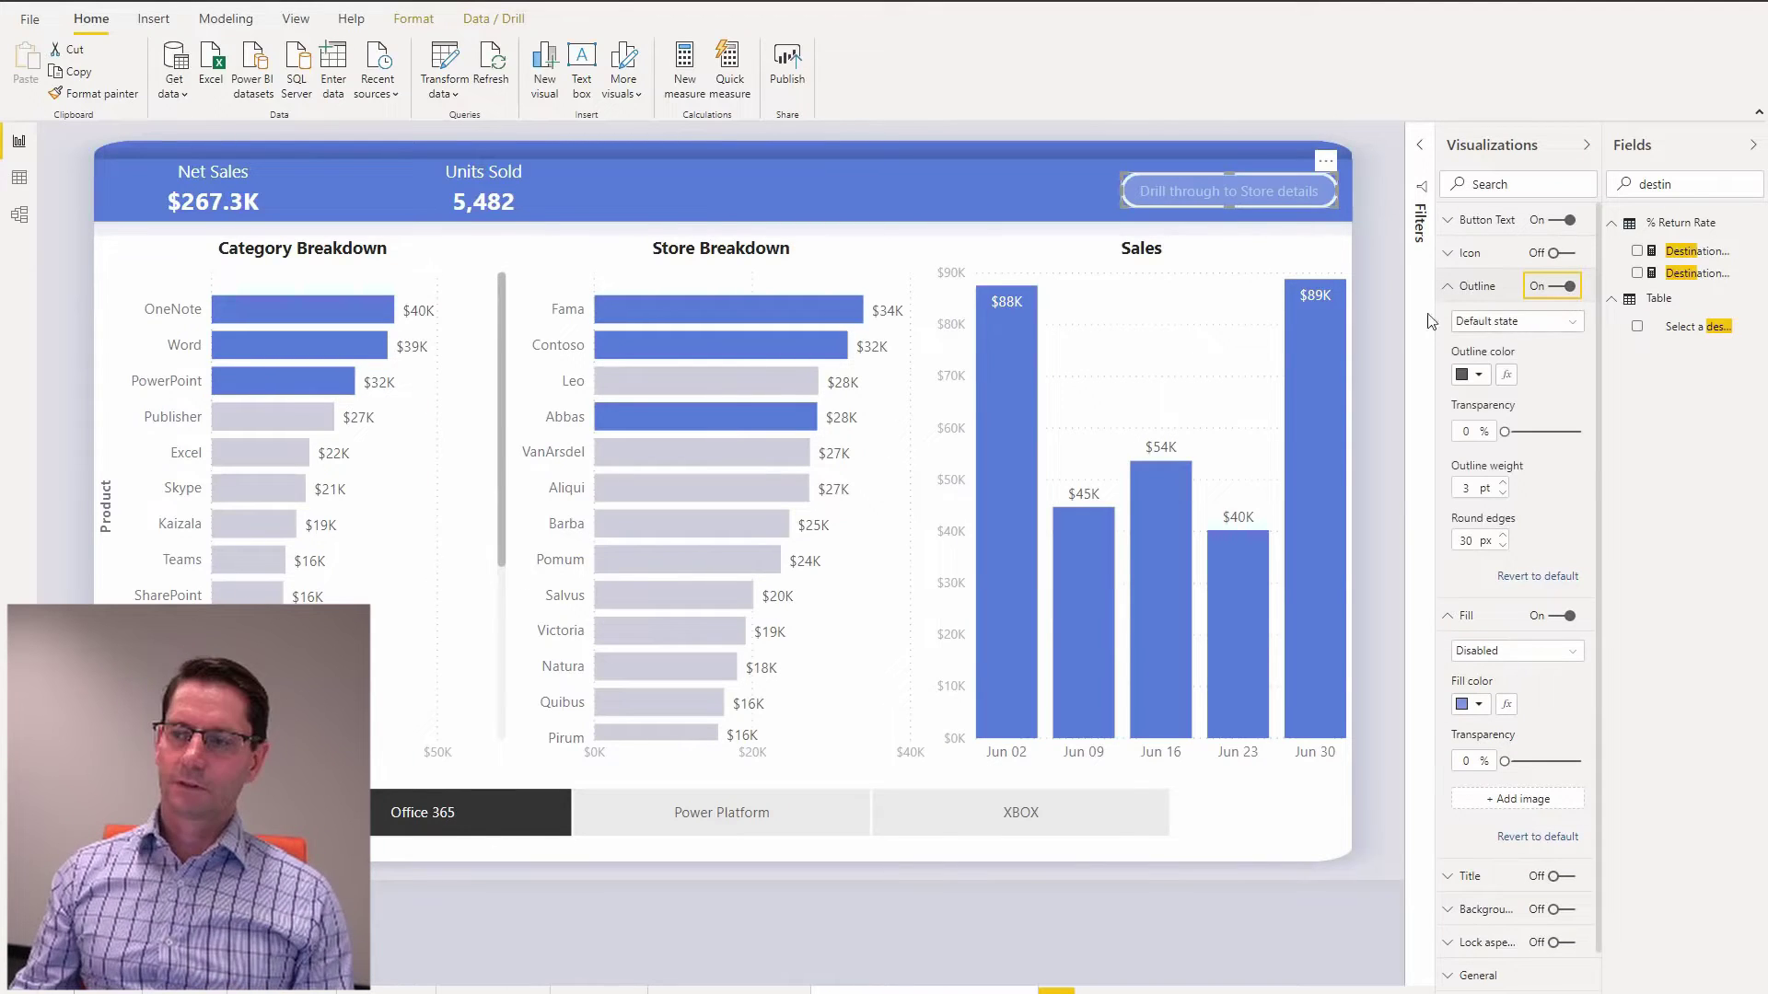
left_click(1524, 321)
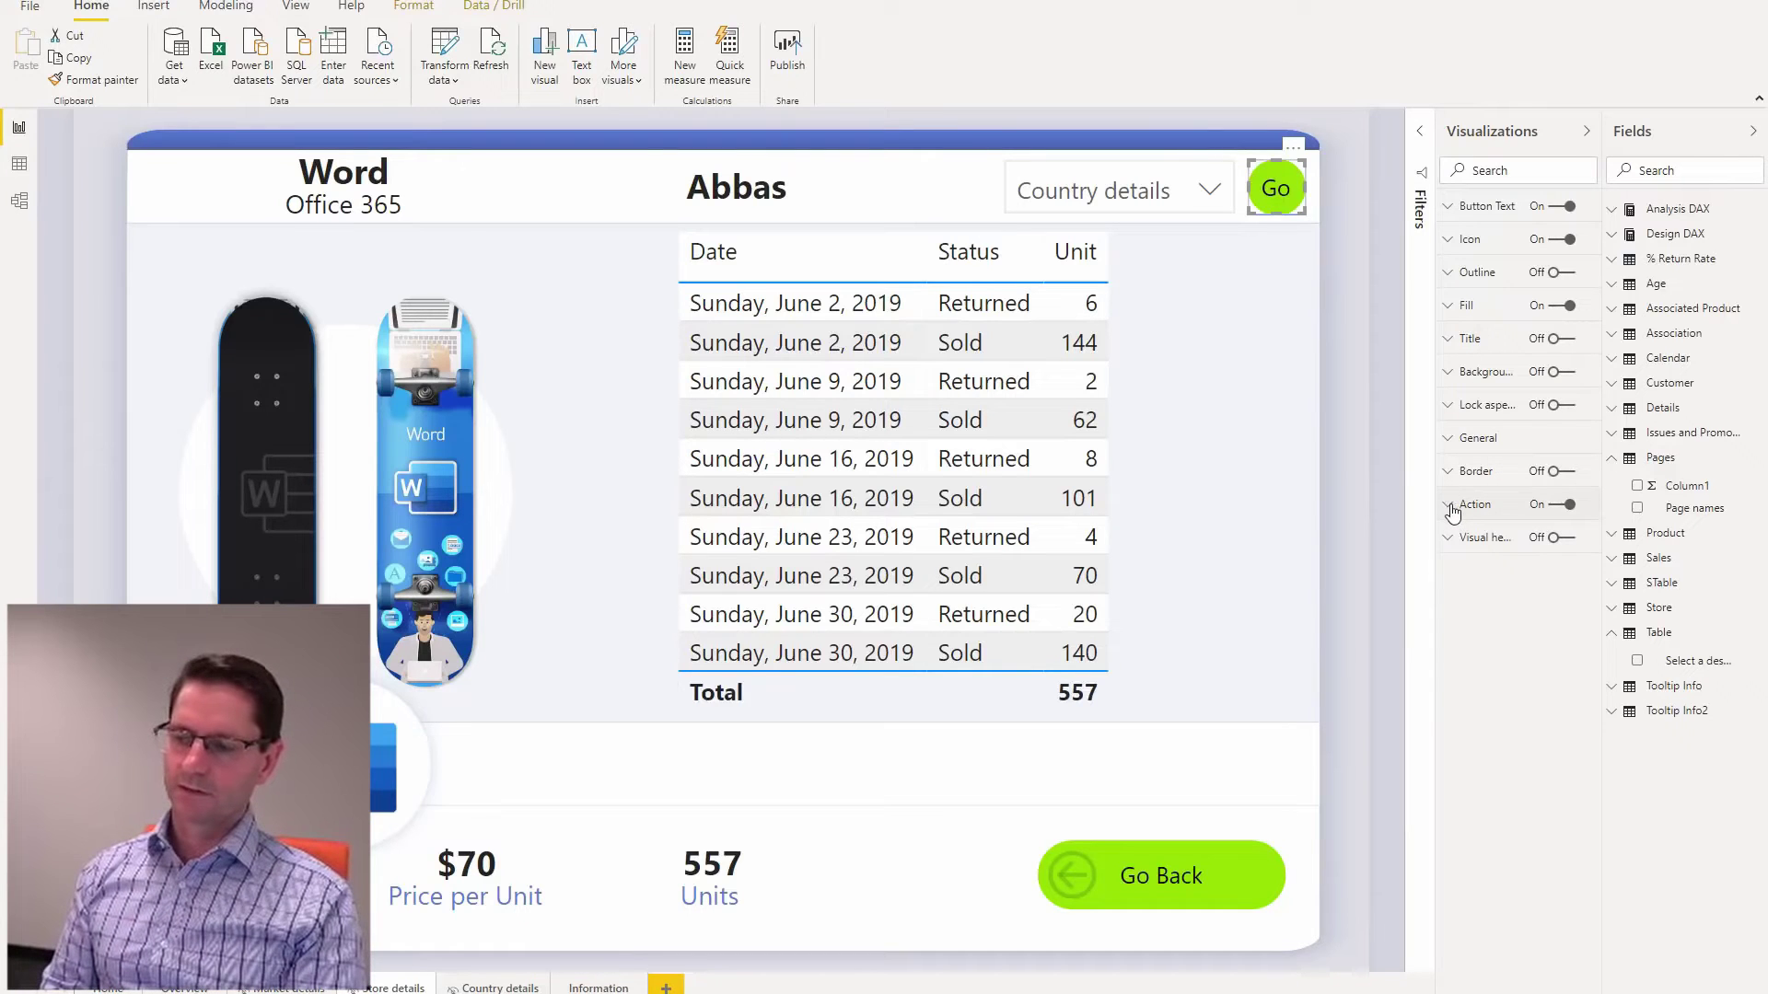
Step: Review the page navigation destinations available to the Go button's action and open conditional formatting for its destination
left_click(1451, 506)
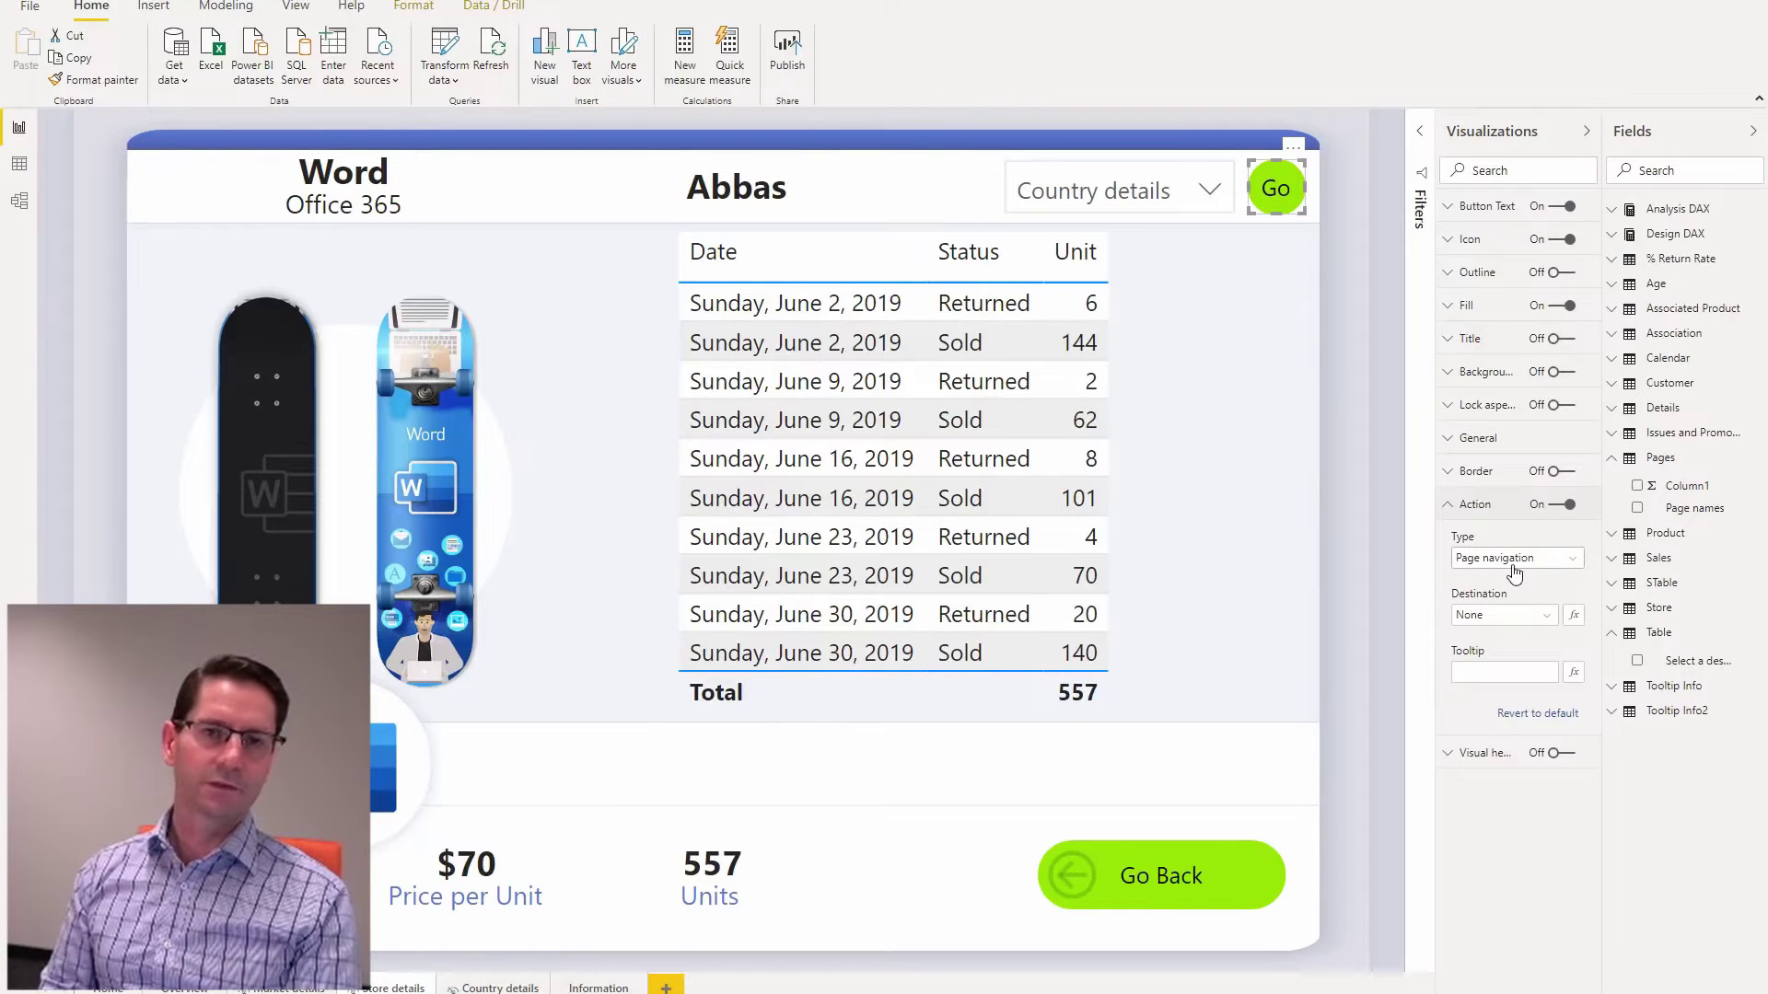
left_click(1544, 617)
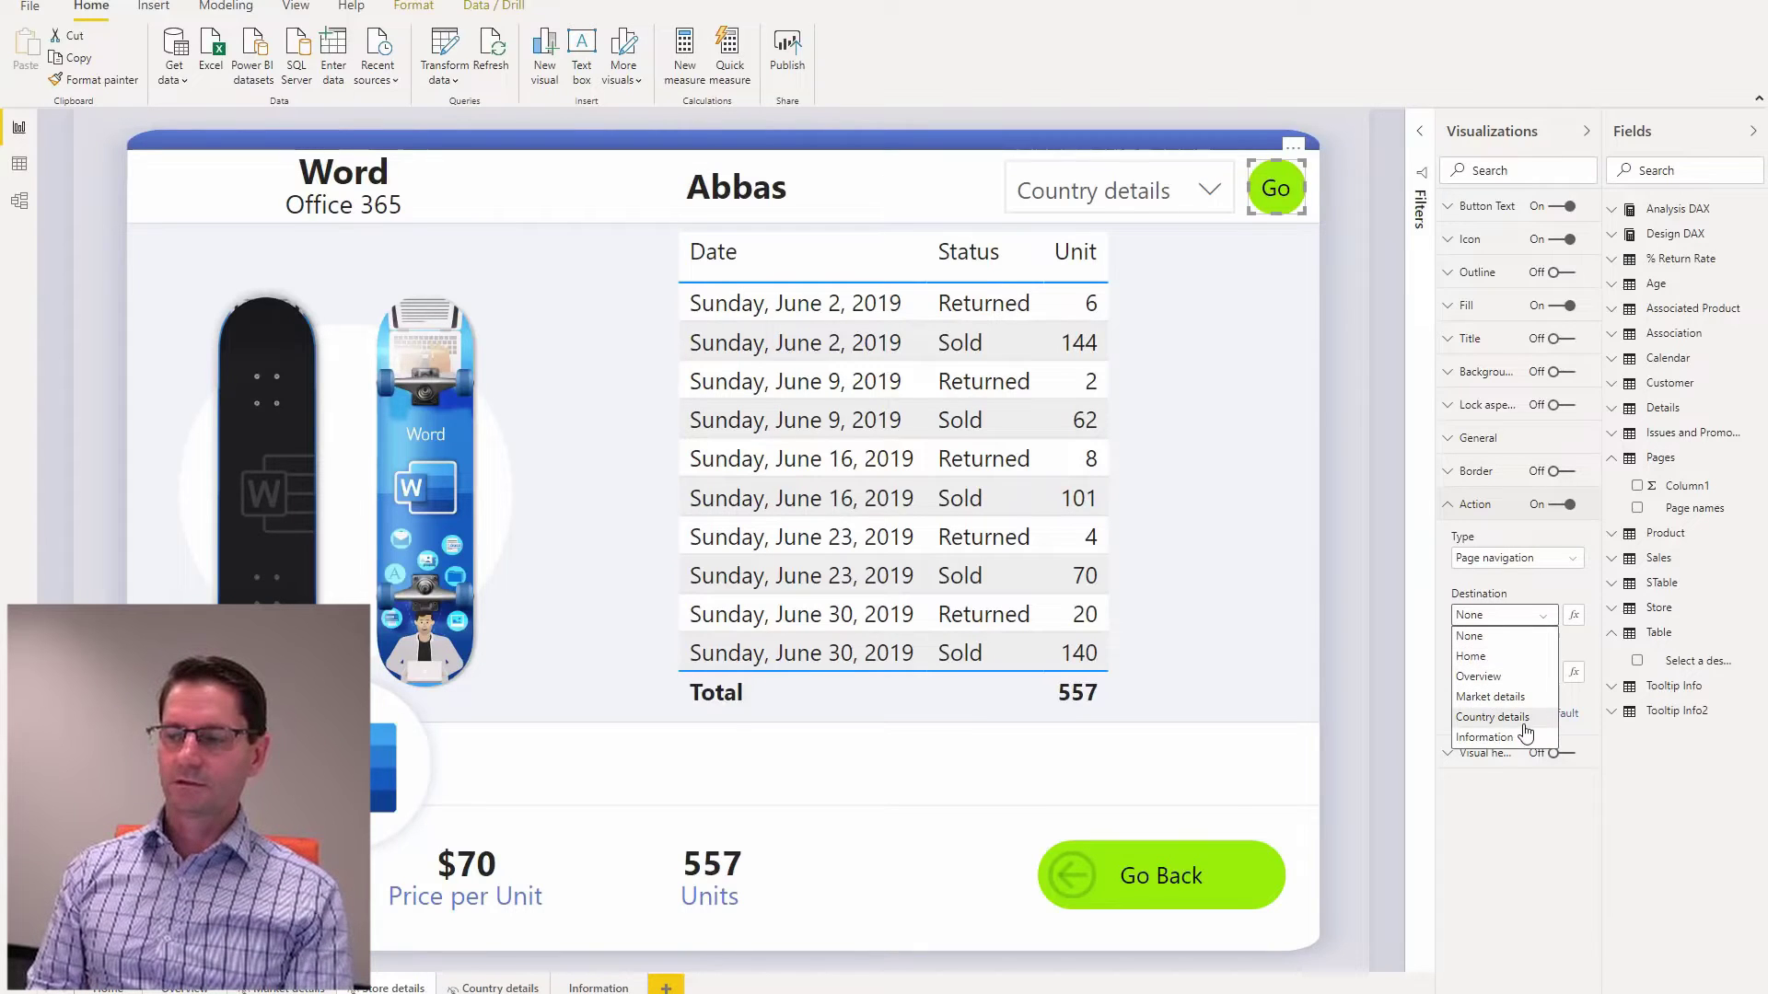
left_click(1550, 617)
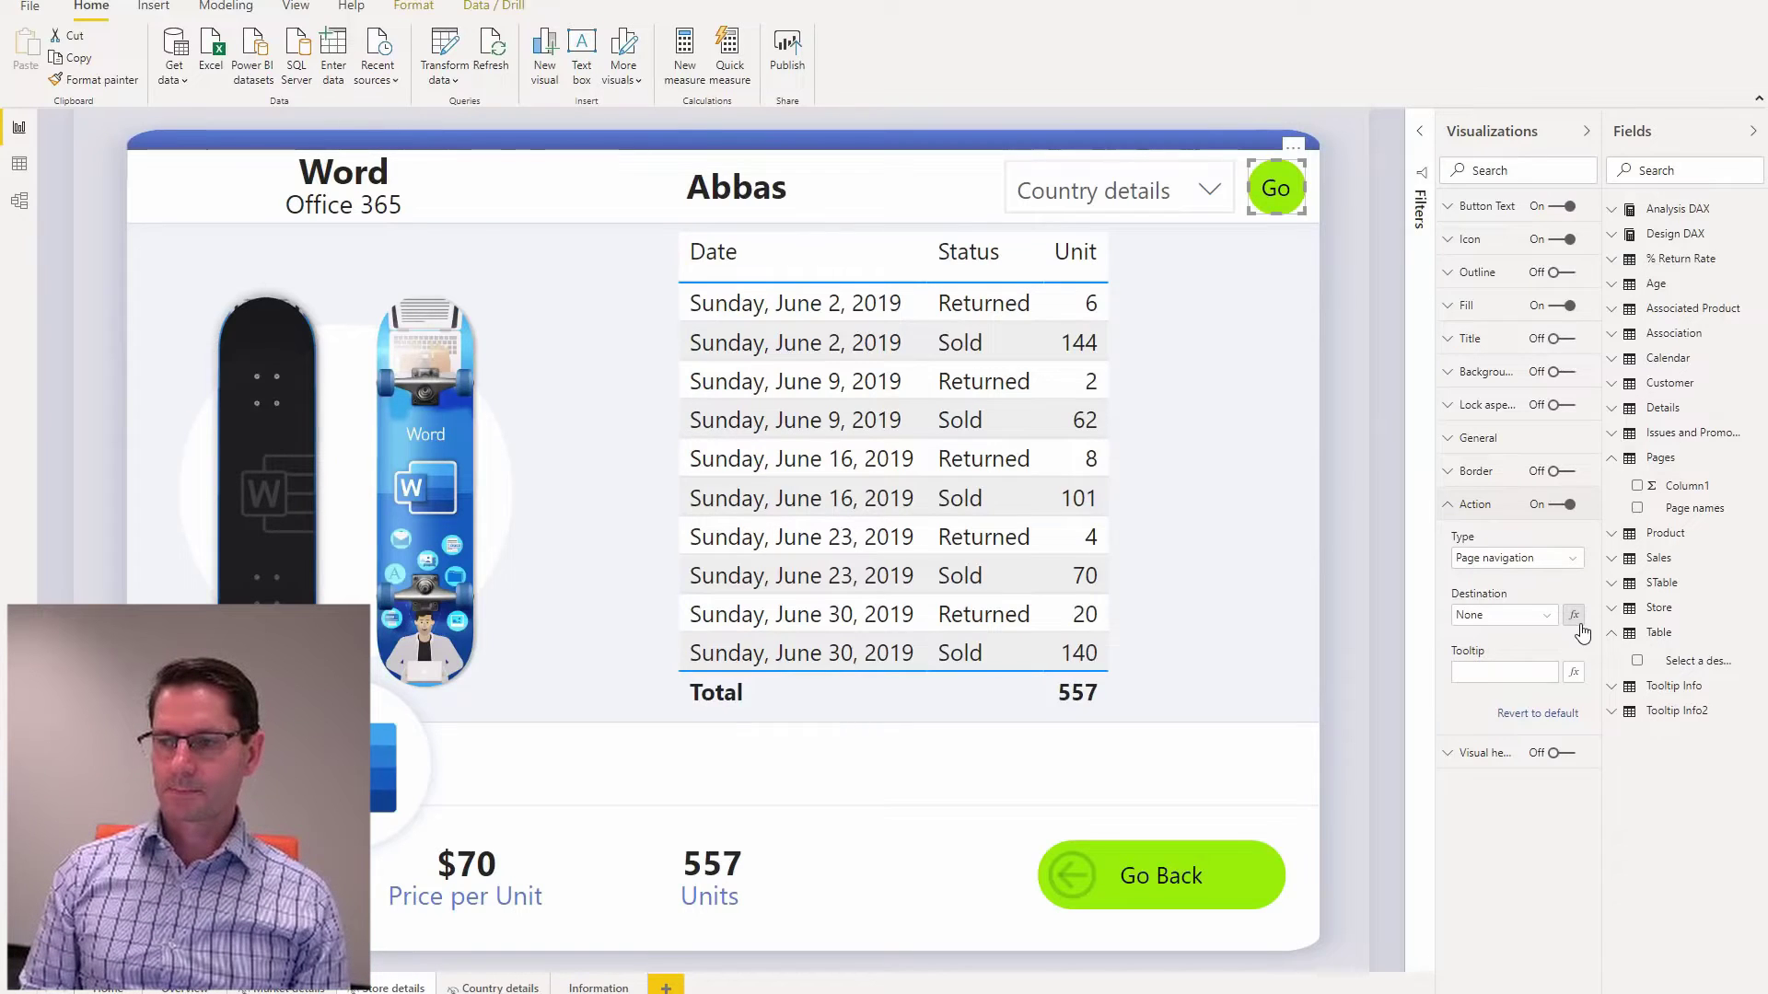
left_click(1574, 616)
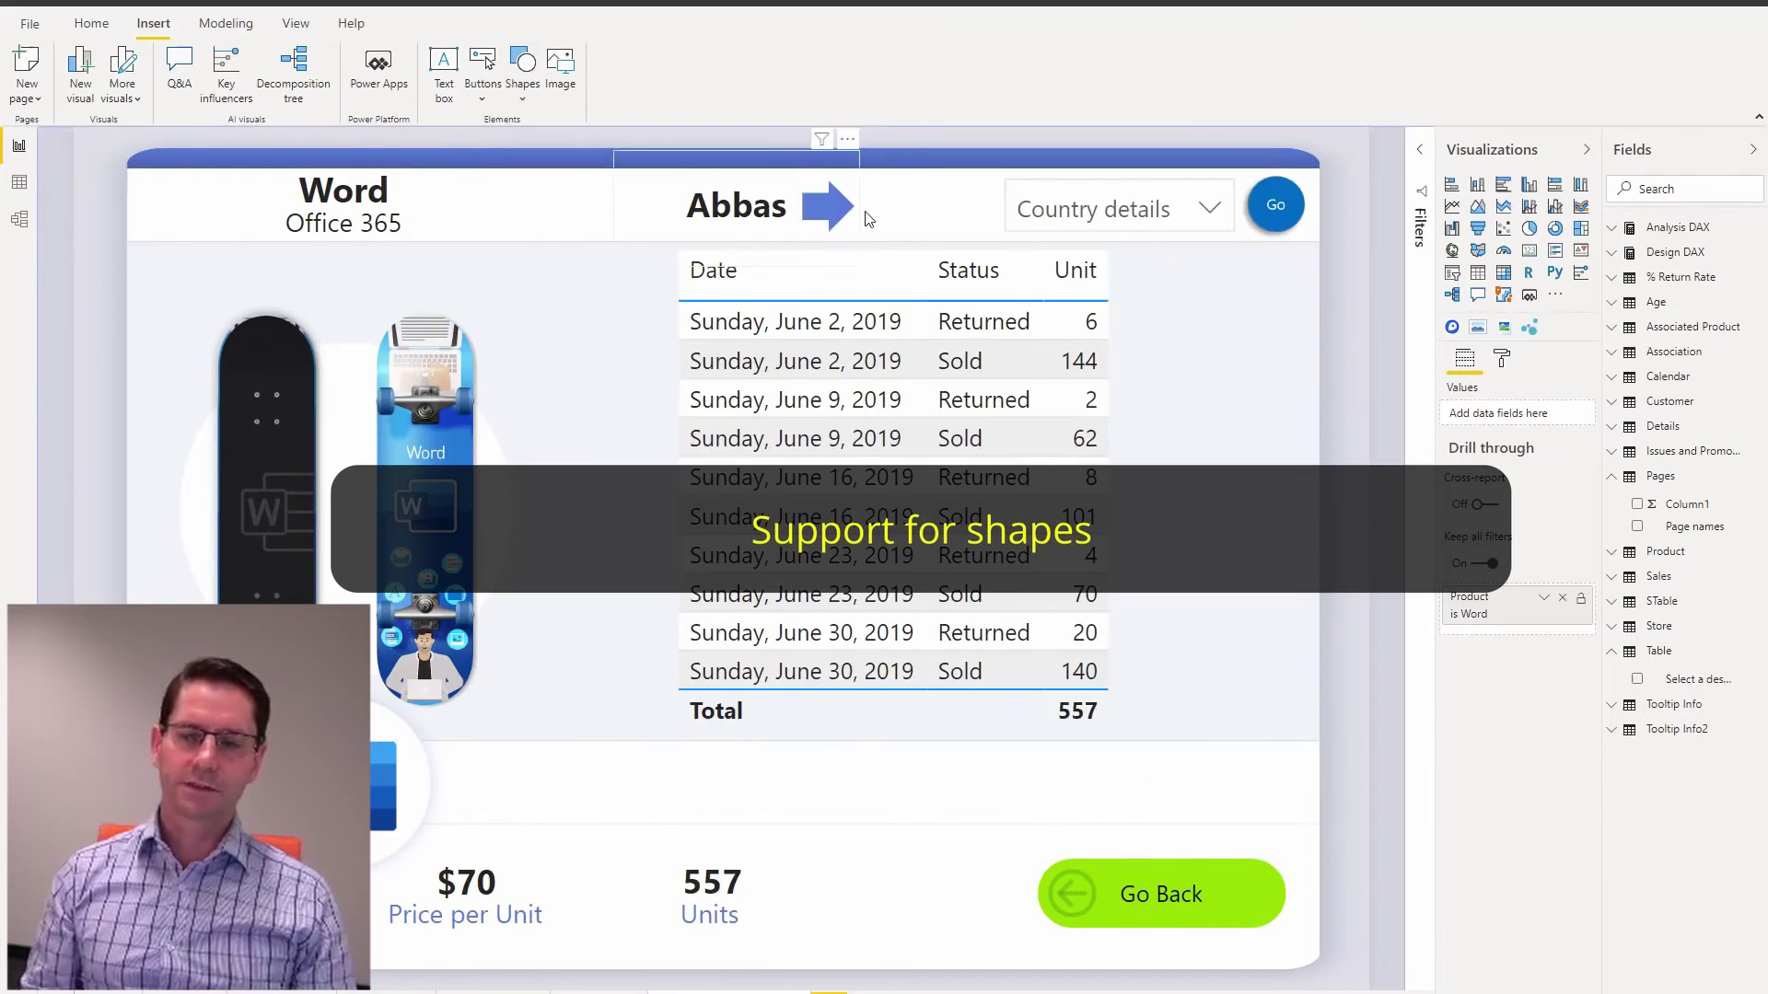
Step: Select the arrow shape beside the store name and show its action settings
left_click(840, 214)
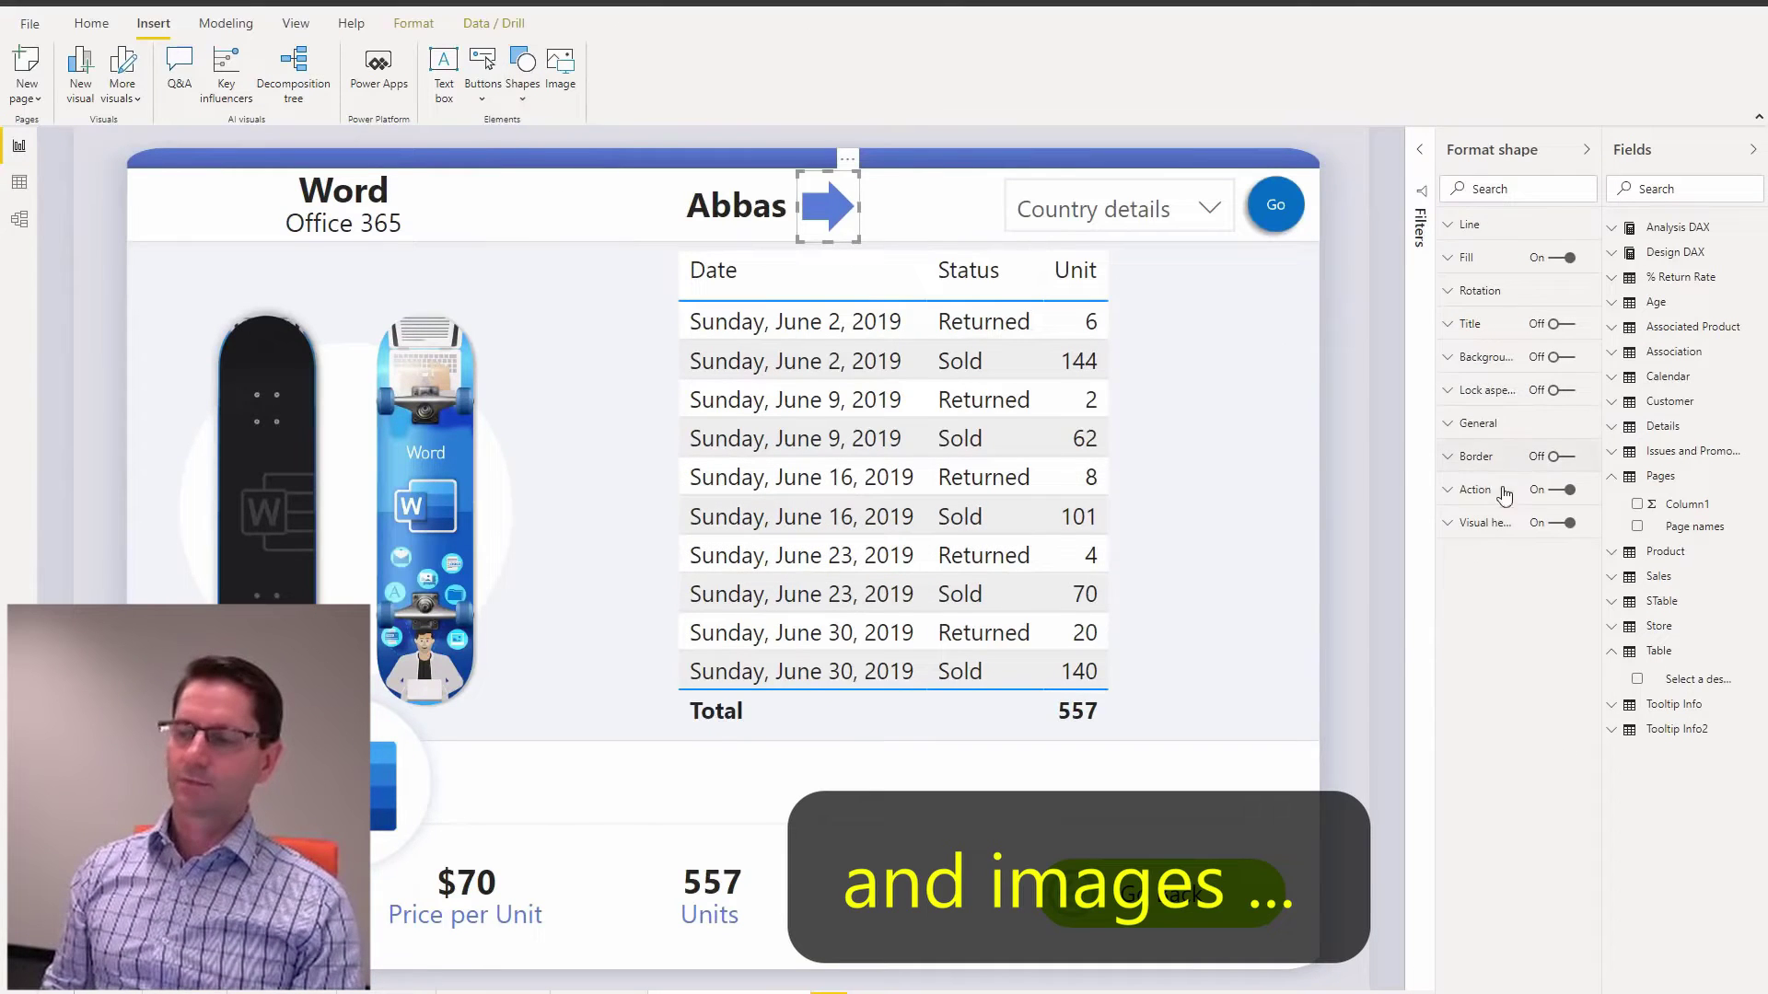
left_click(1473, 491)
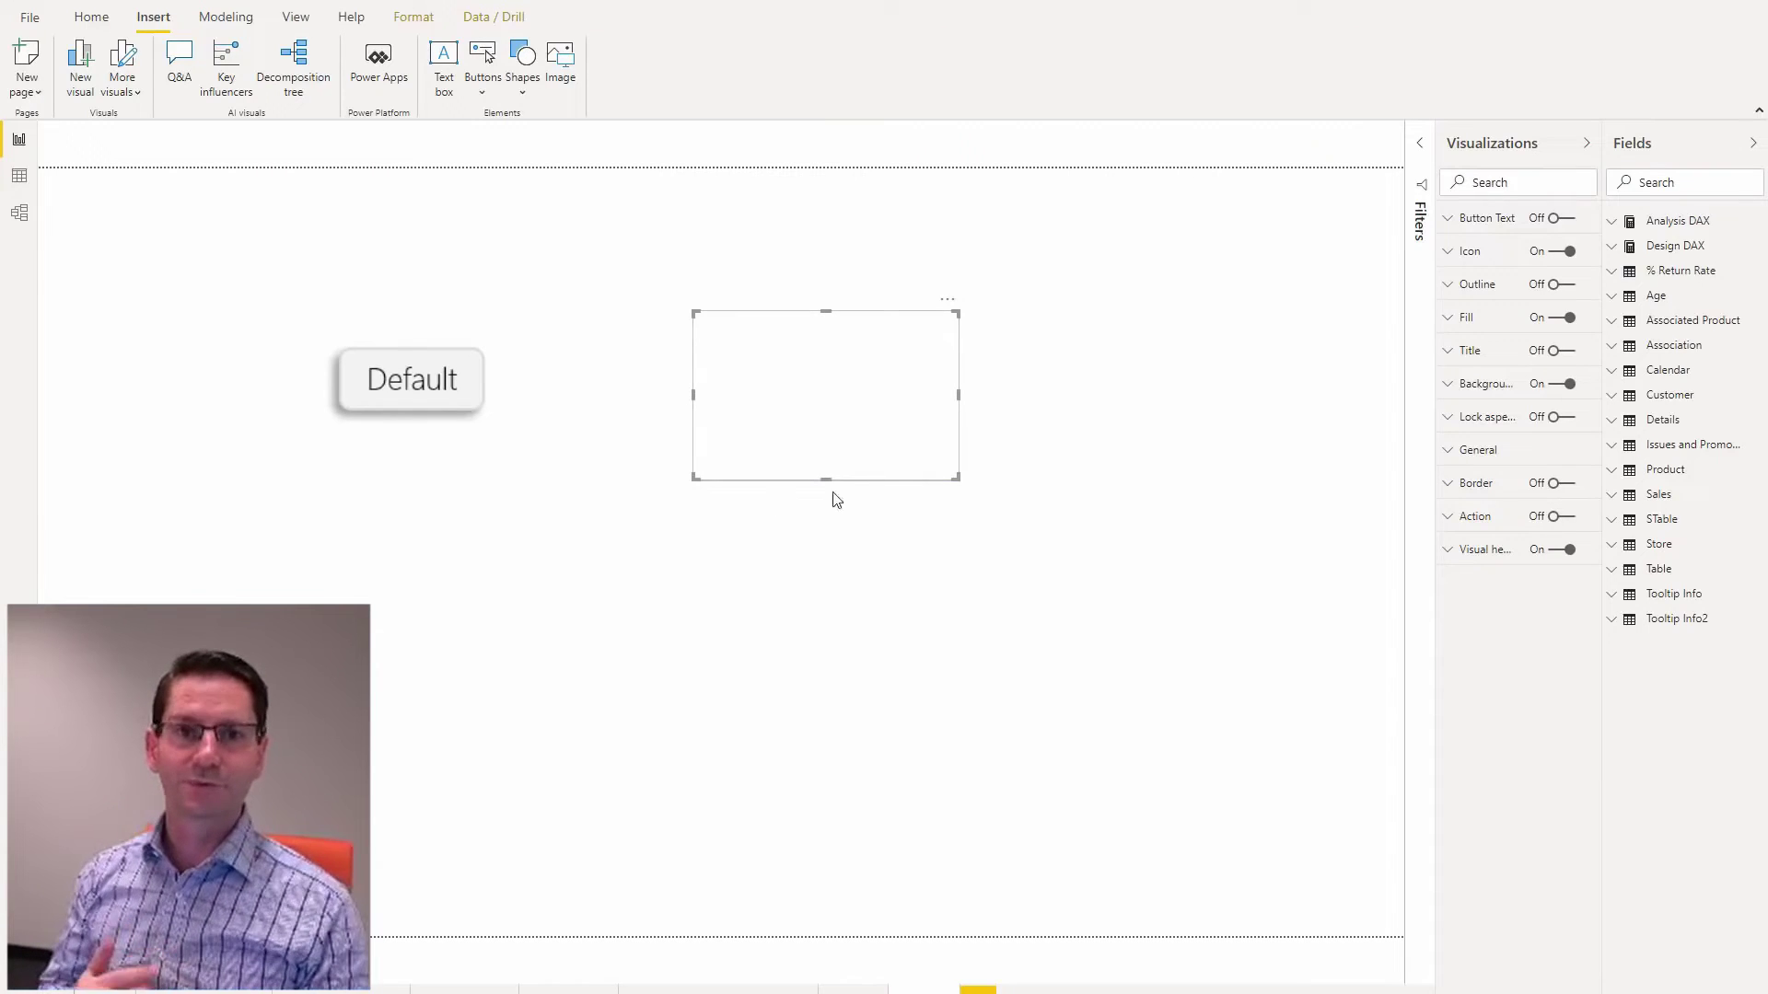
Step: Add Default.png from the button images folder as the blank button's fill image for the default state
left_click(1453, 323)
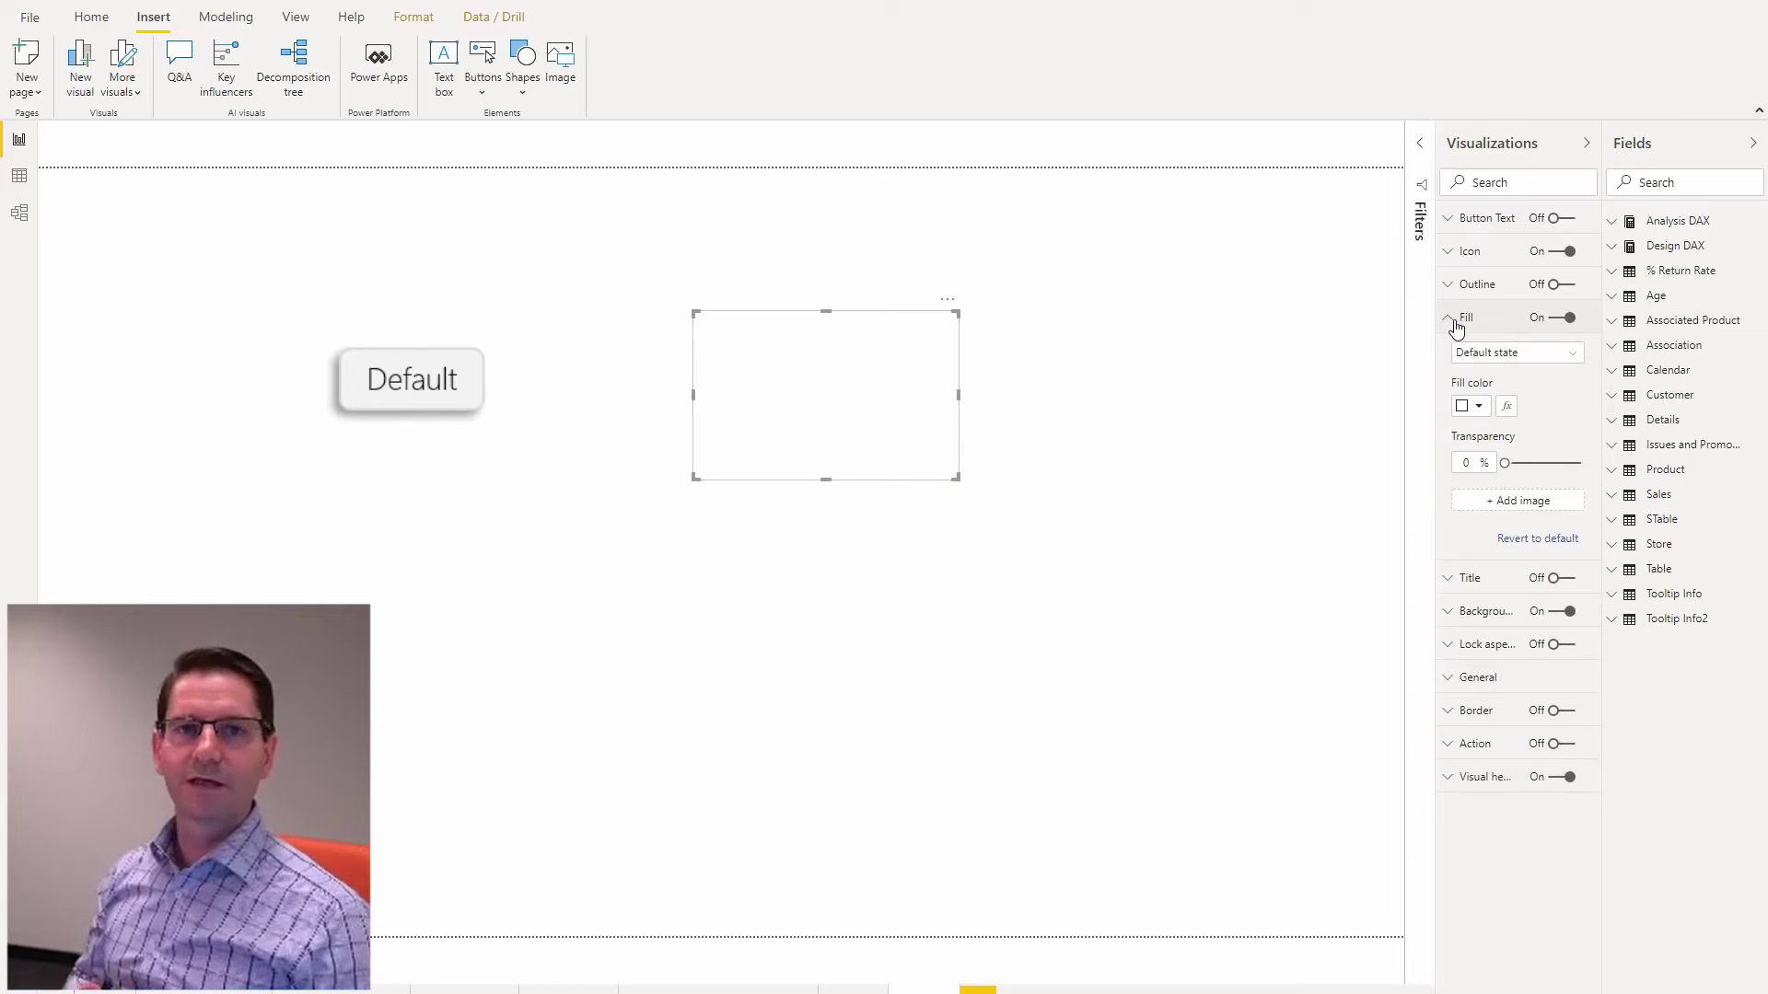
left_click(1510, 503)
left_click(322, 140)
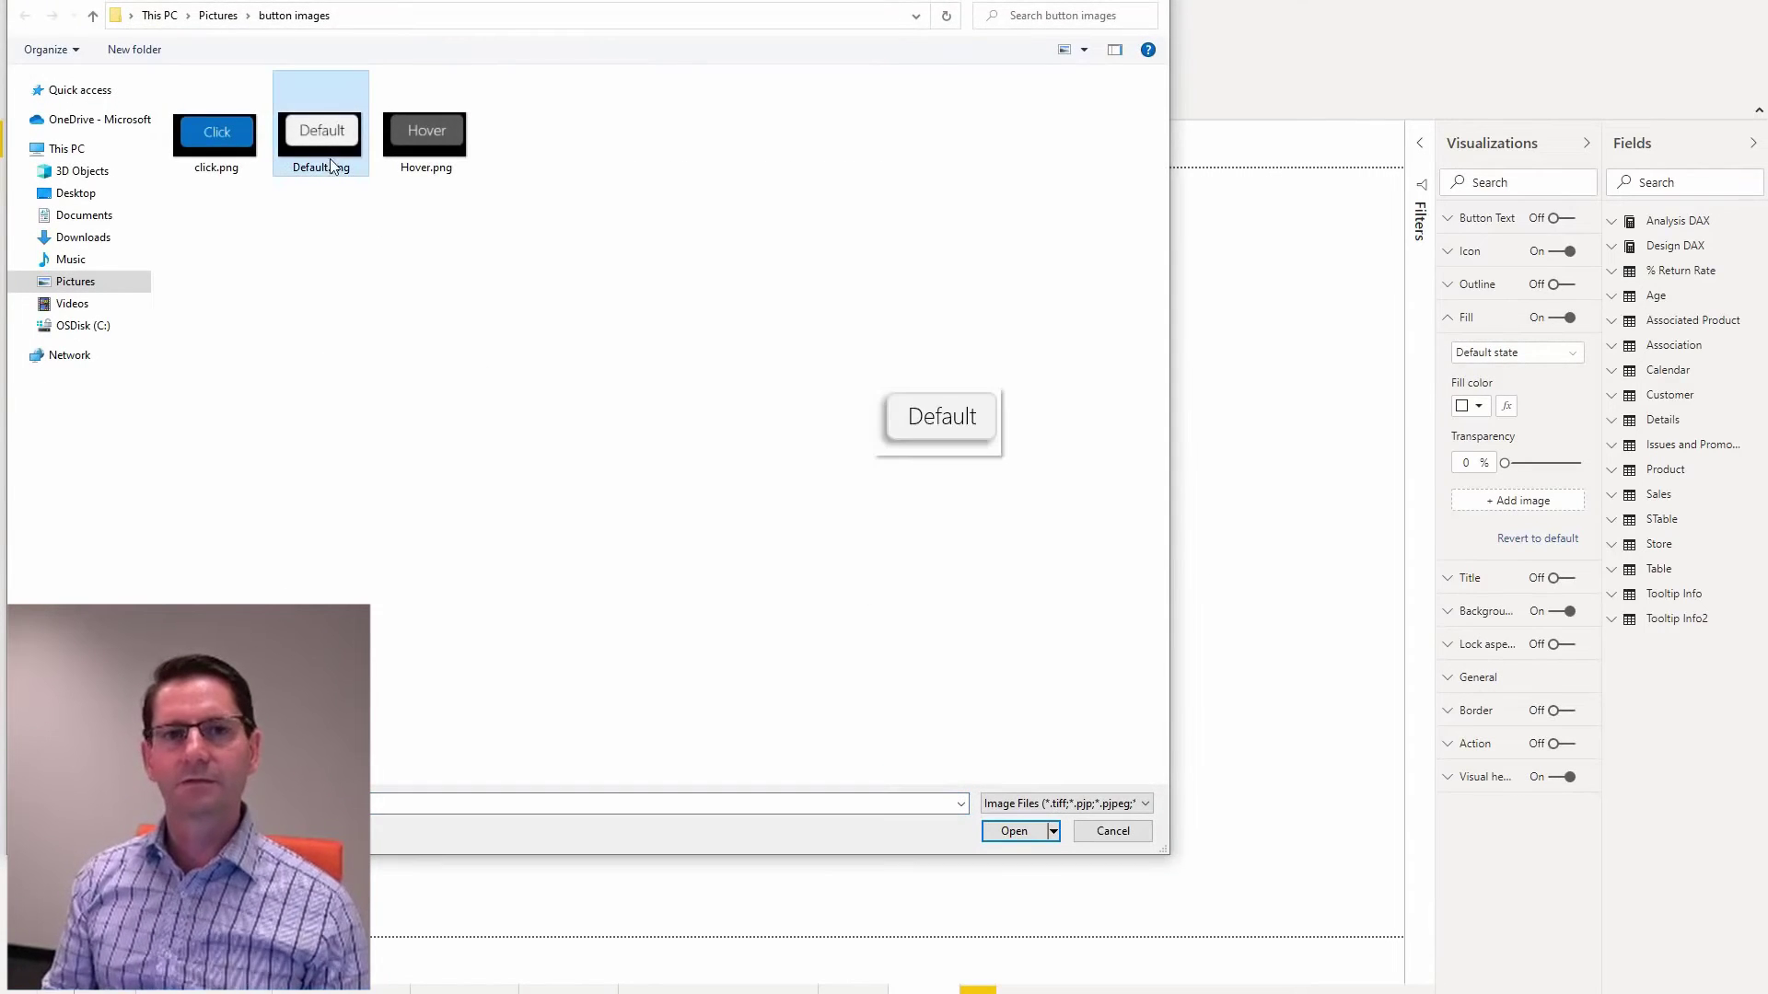
left_click(1014, 832)
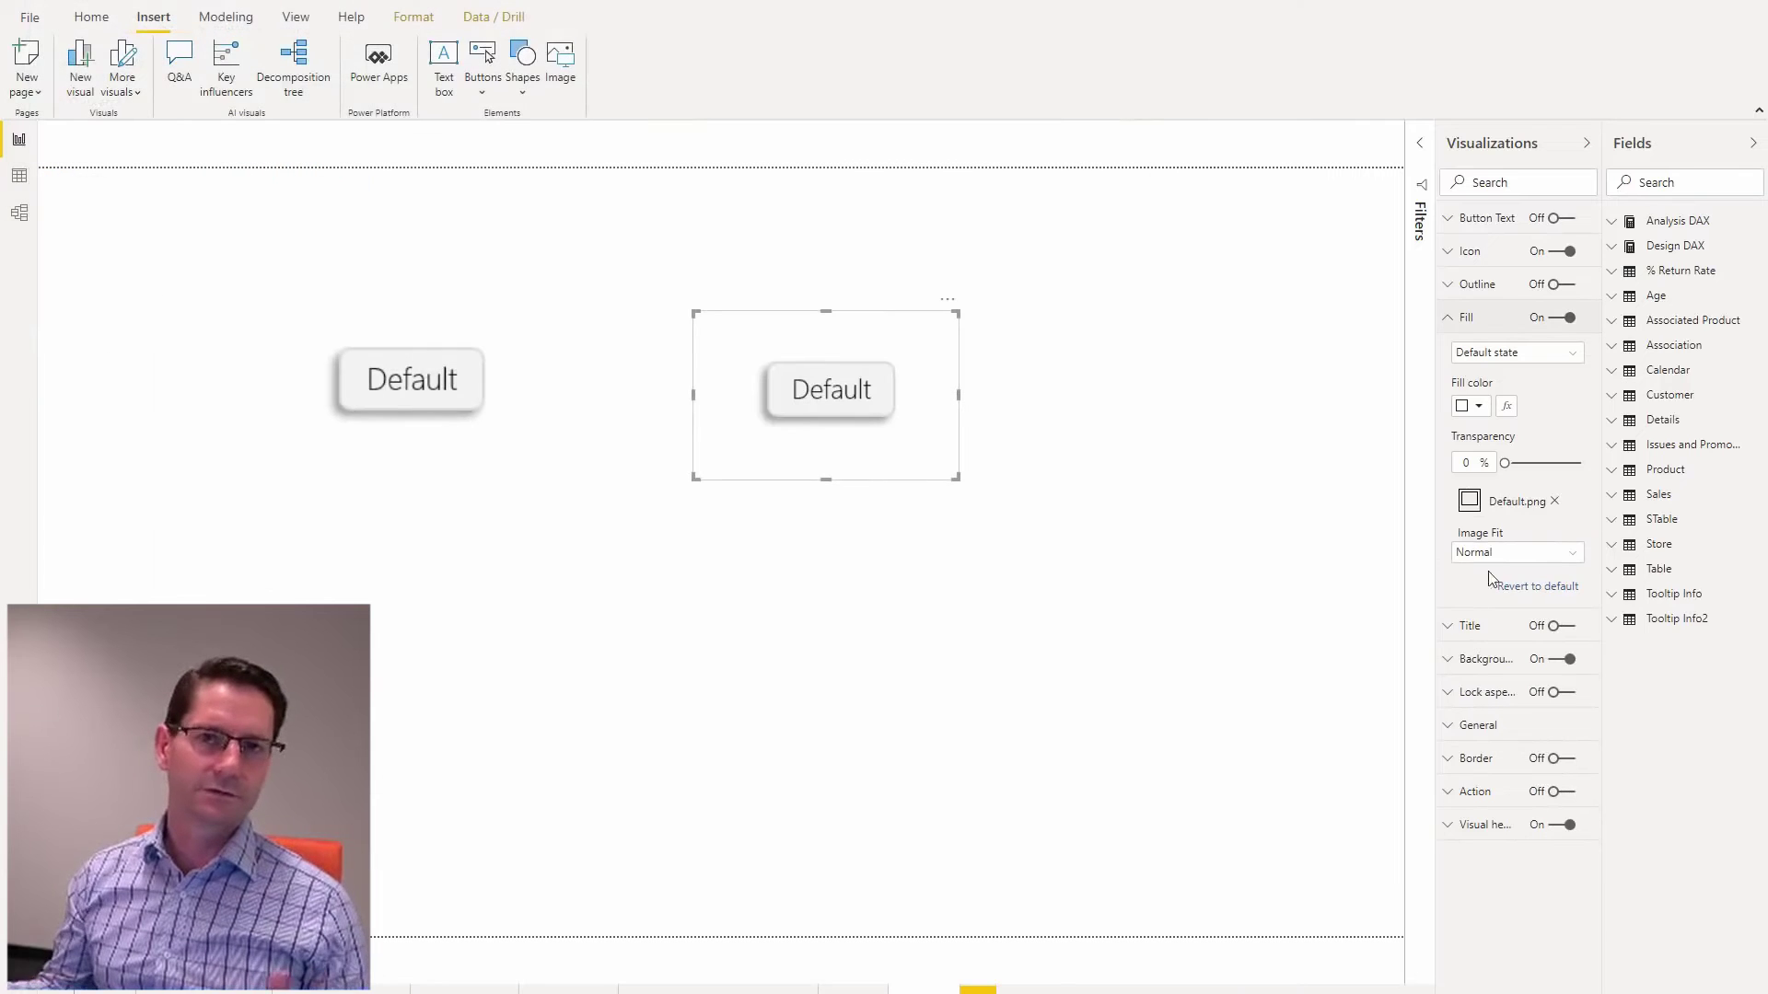
Step: Replace the button's fill image for the On hover state with Hover.png
left_click(1536, 354)
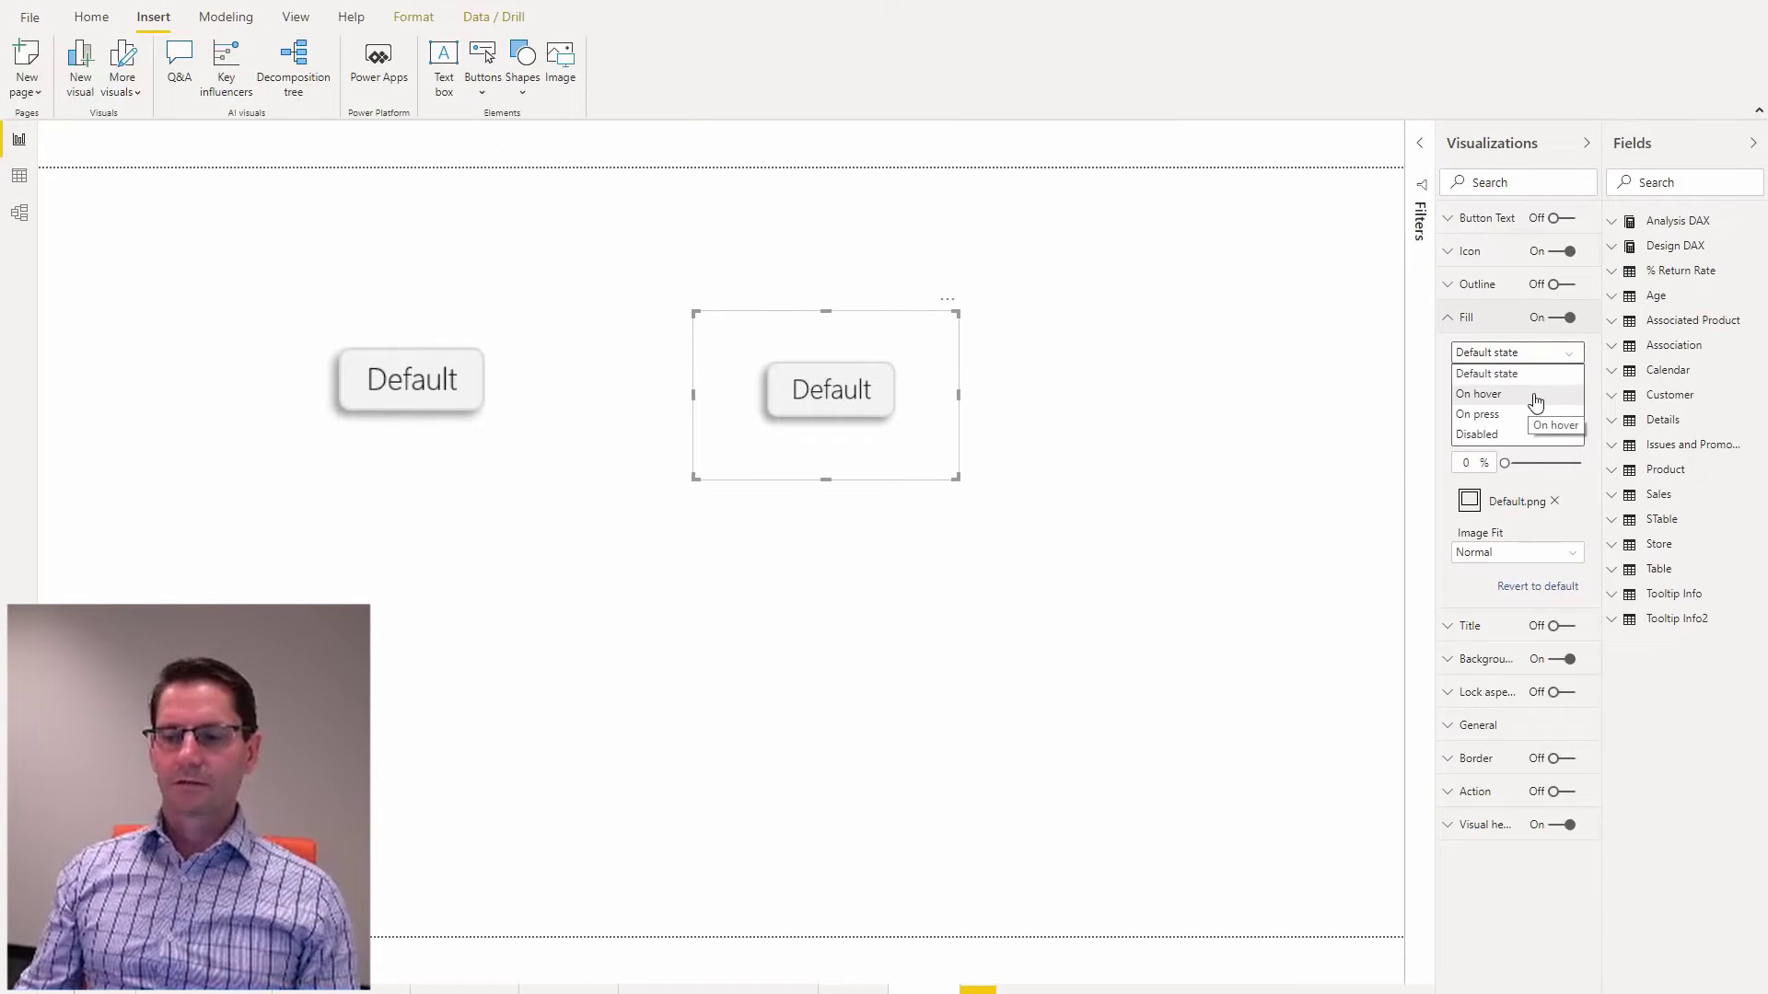
left_click(1534, 395)
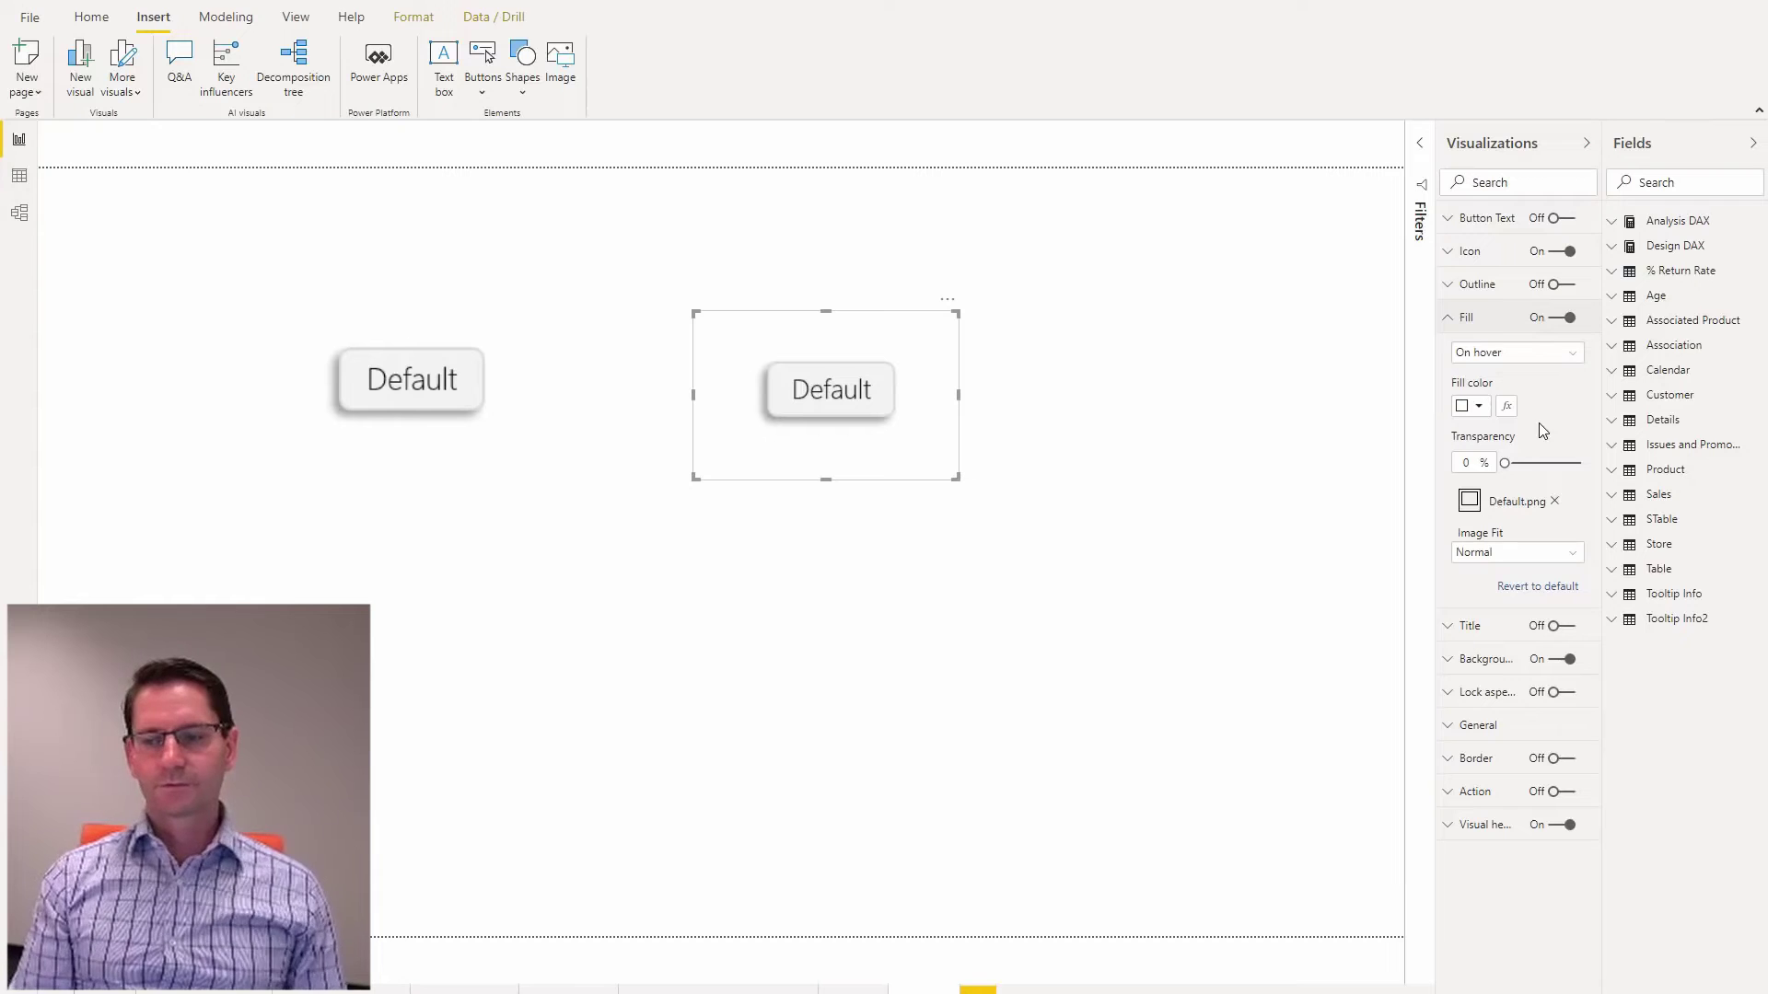
left_click(1556, 503)
left_click(1530, 500)
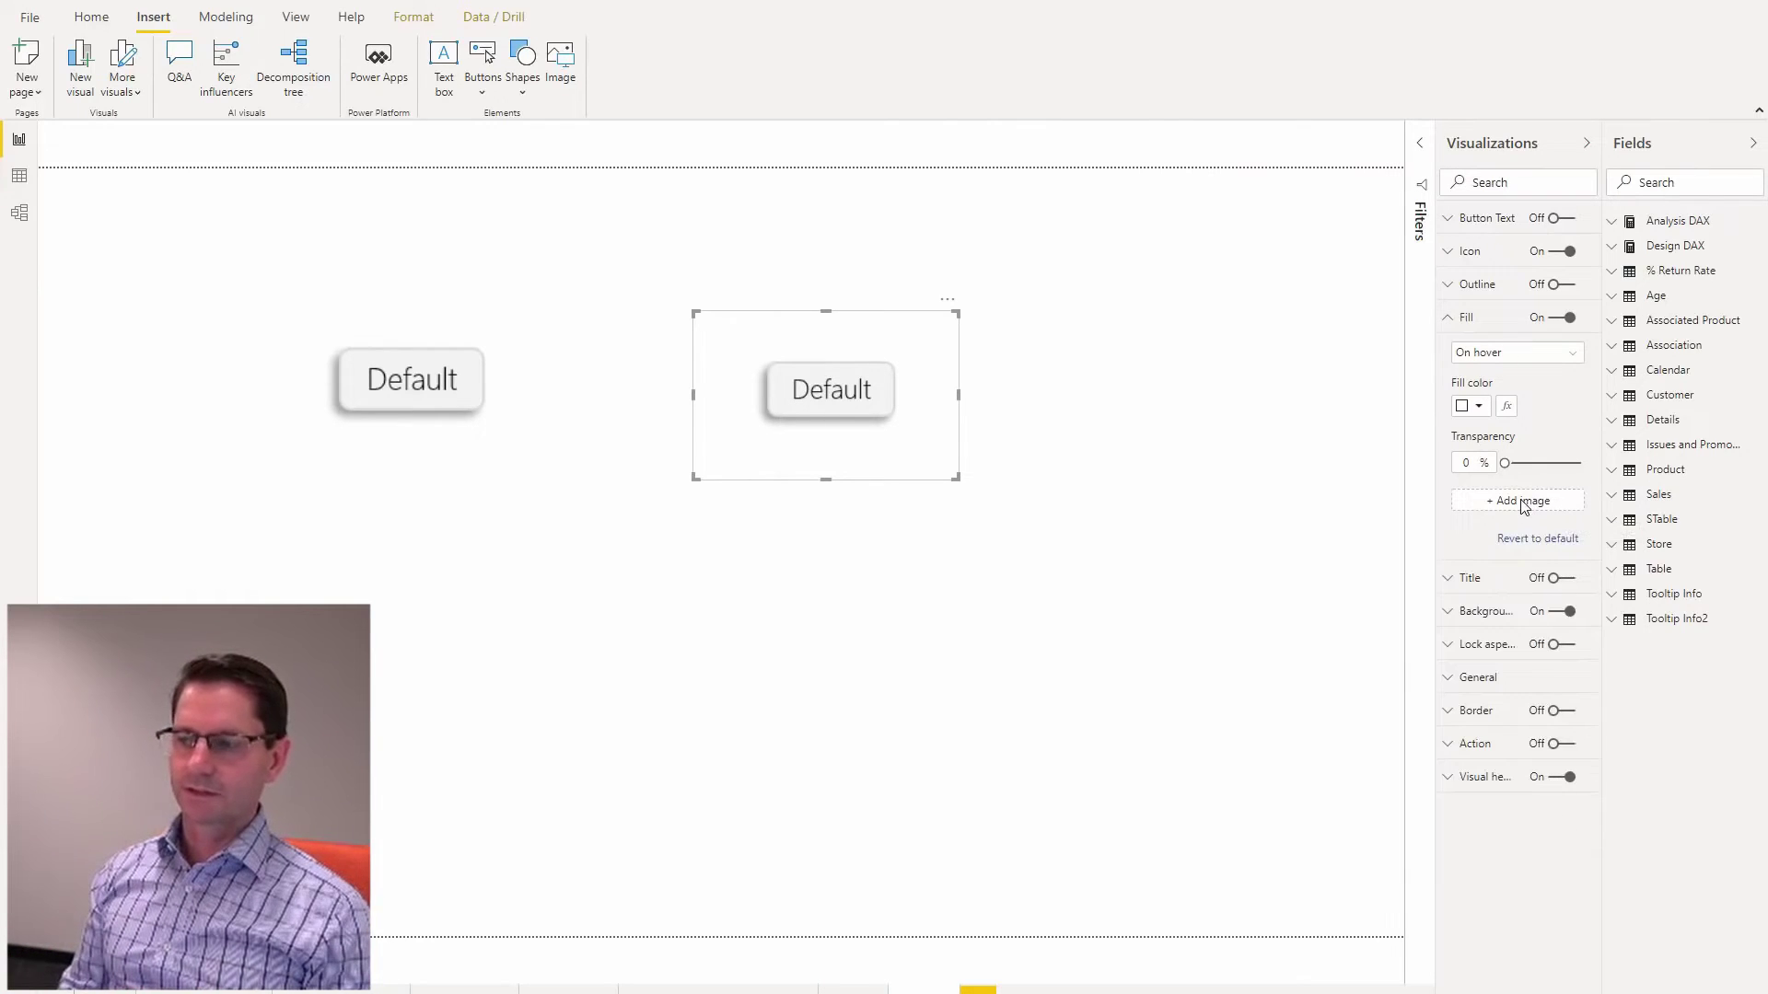
left_click(426, 138)
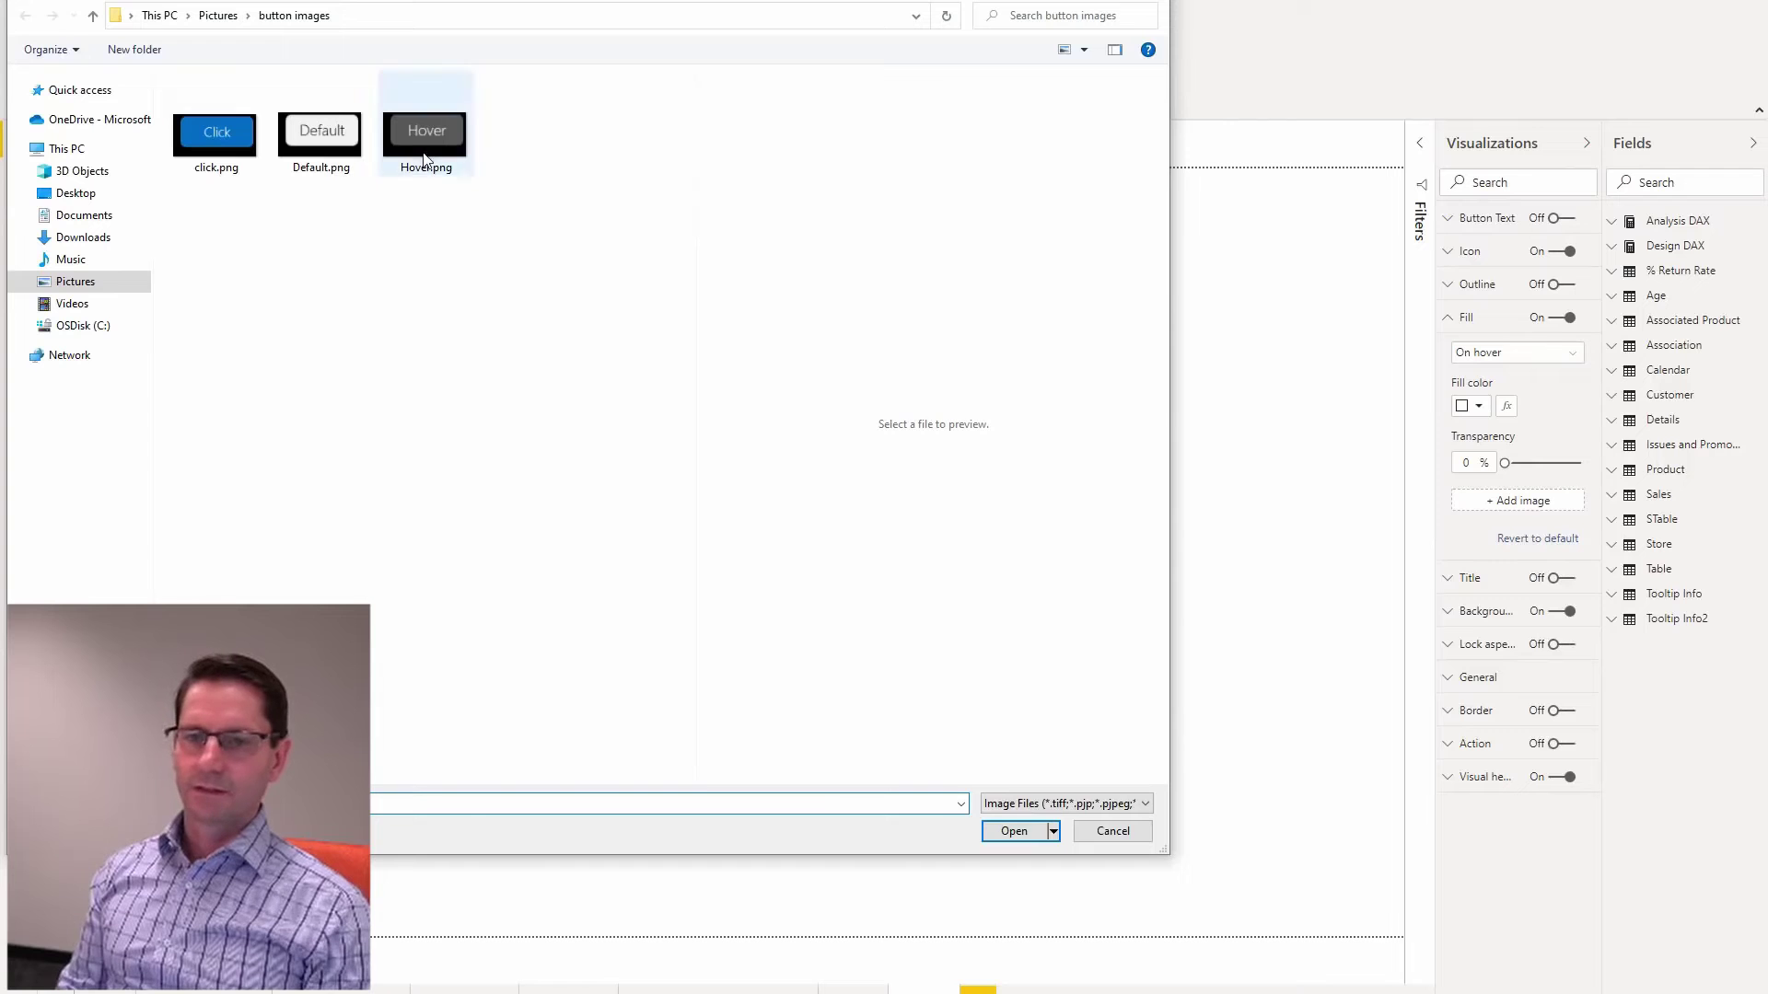
left_click(1025, 834)
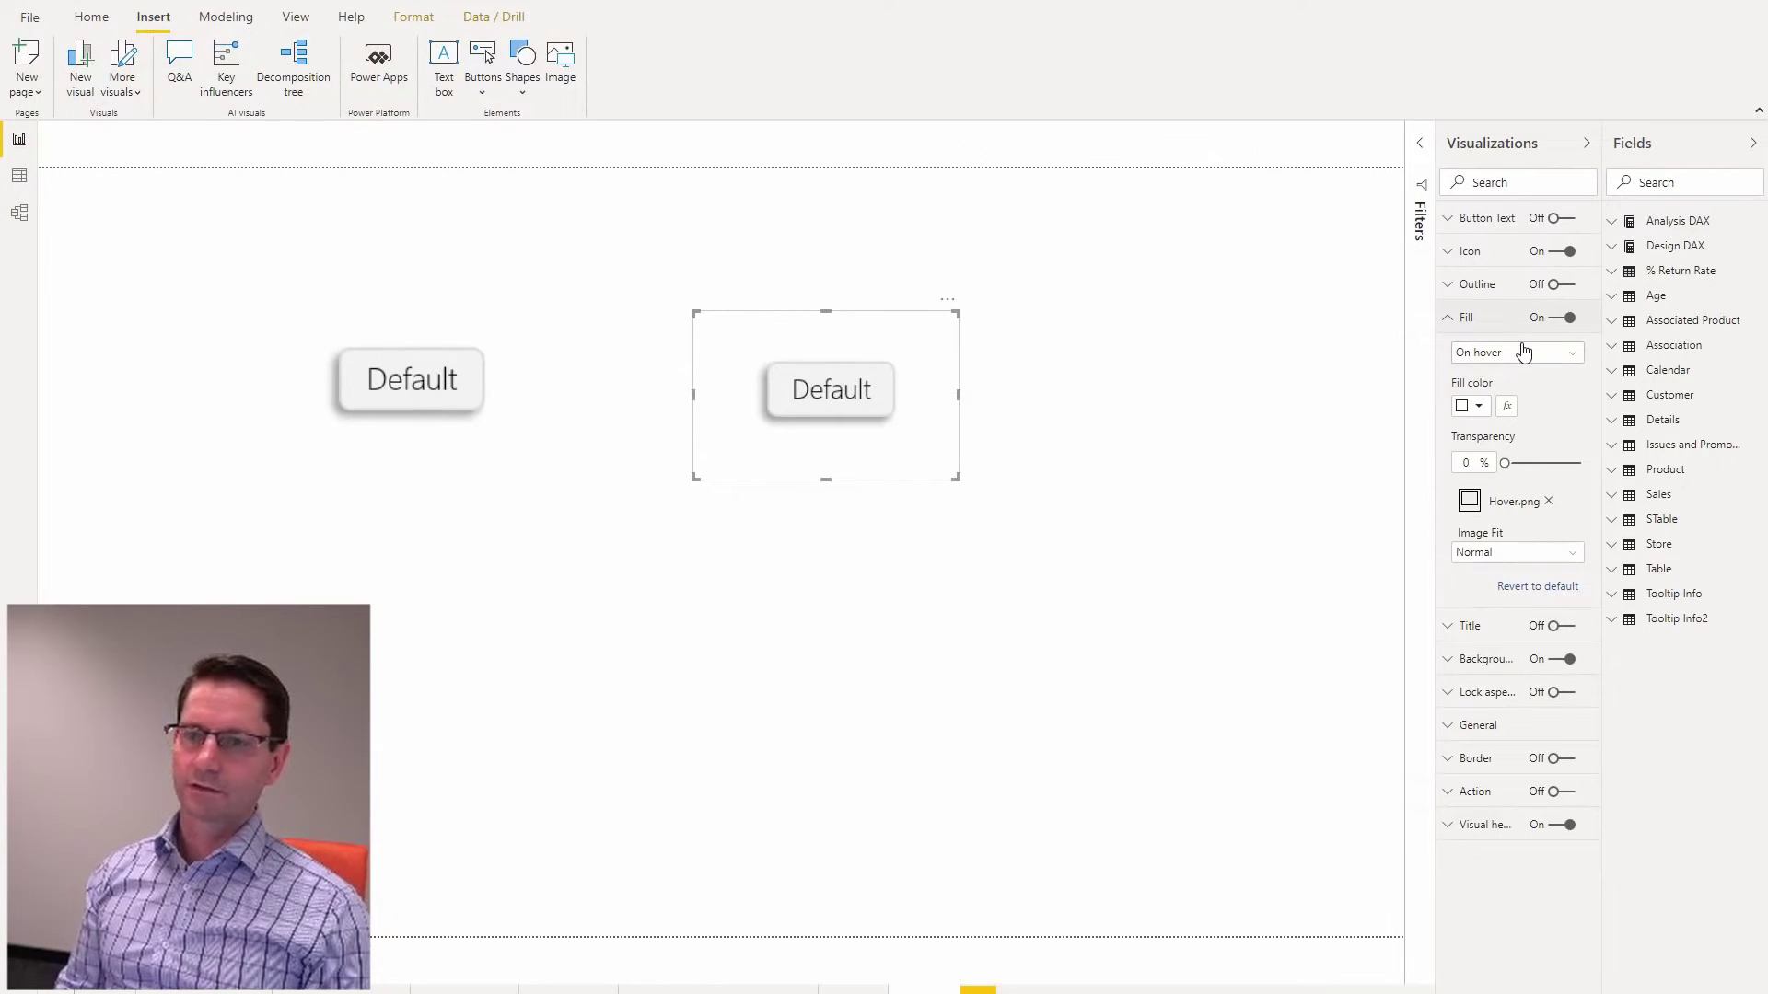
Step: Replace the button's fill image for the On press state with click.png
left_click(1525, 353)
left_click(1527, 414)
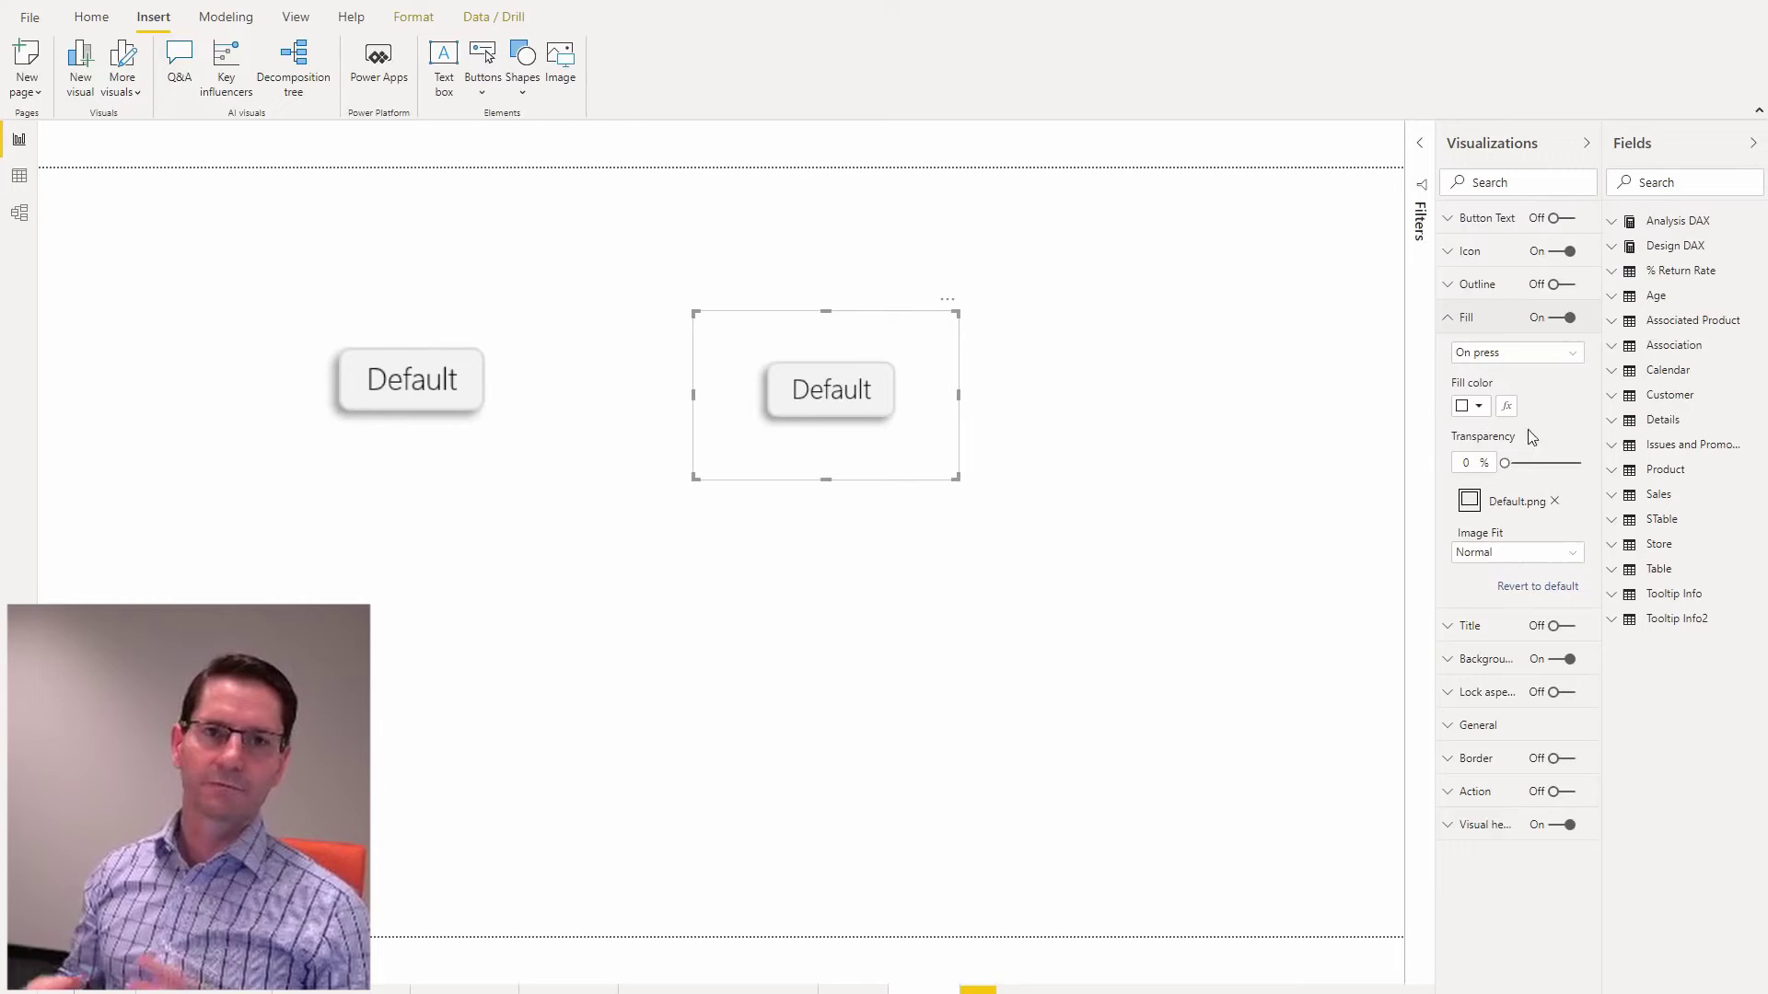
left_click(1555, 502)
left_click(1523, 501)
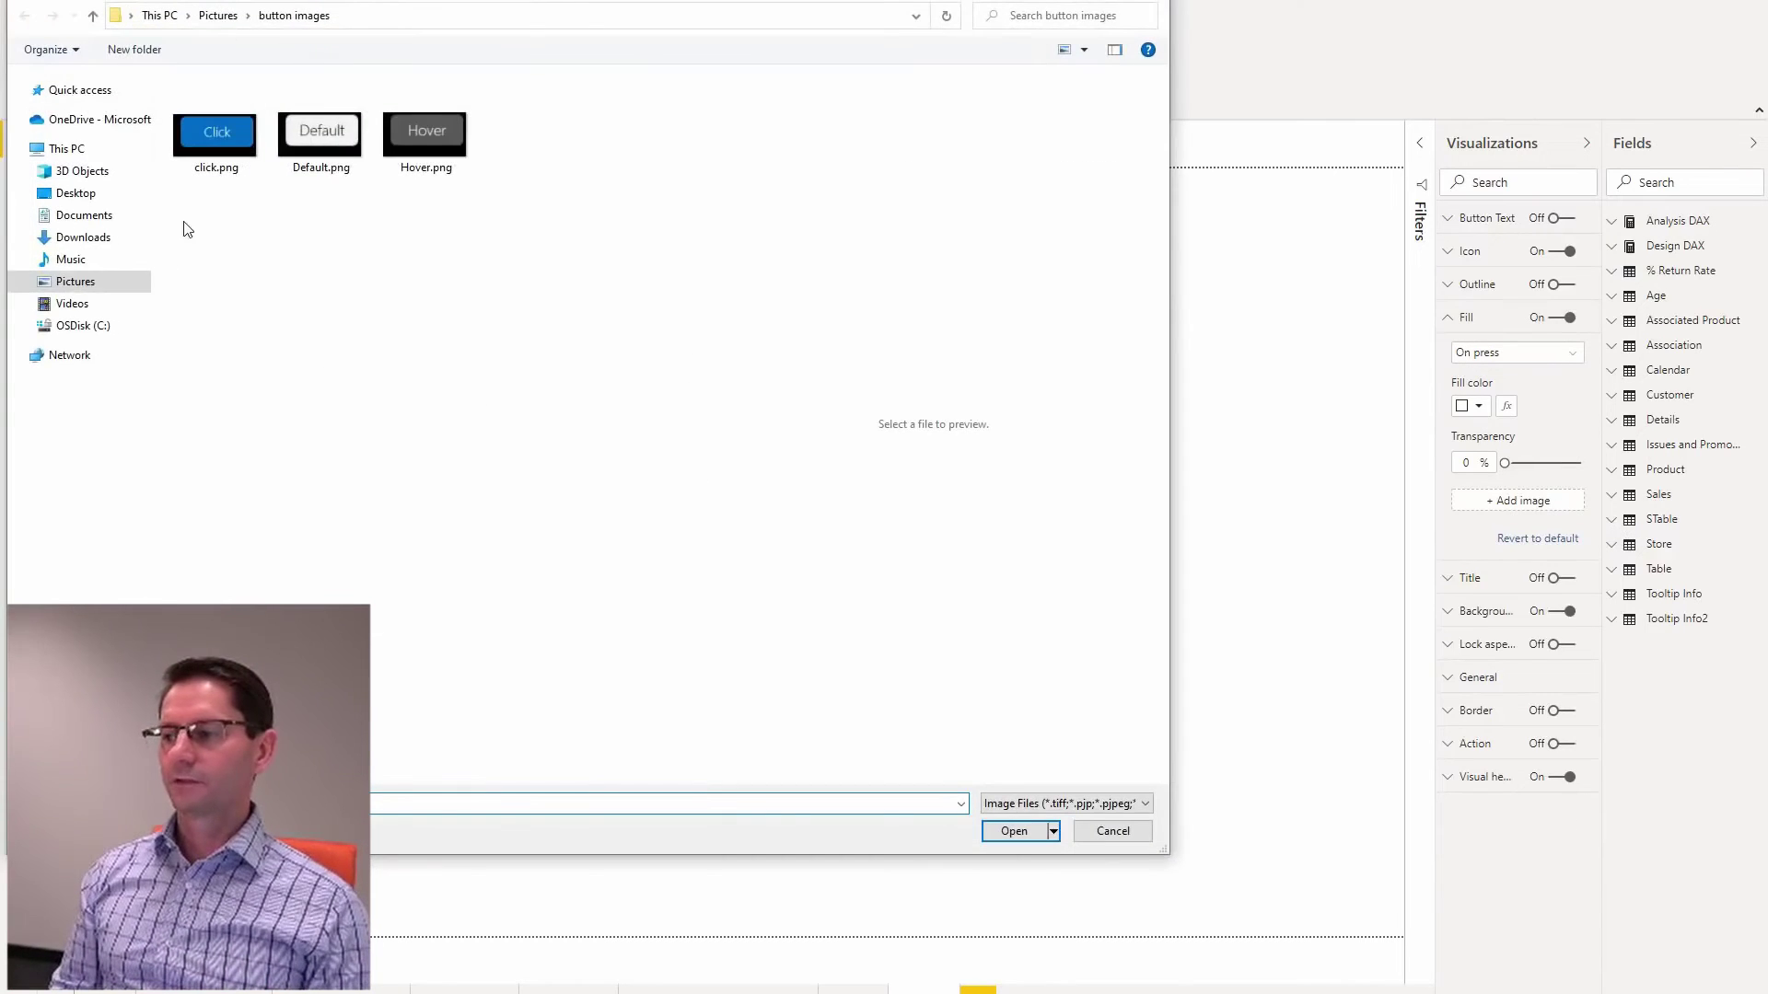
left_click(208, 162)
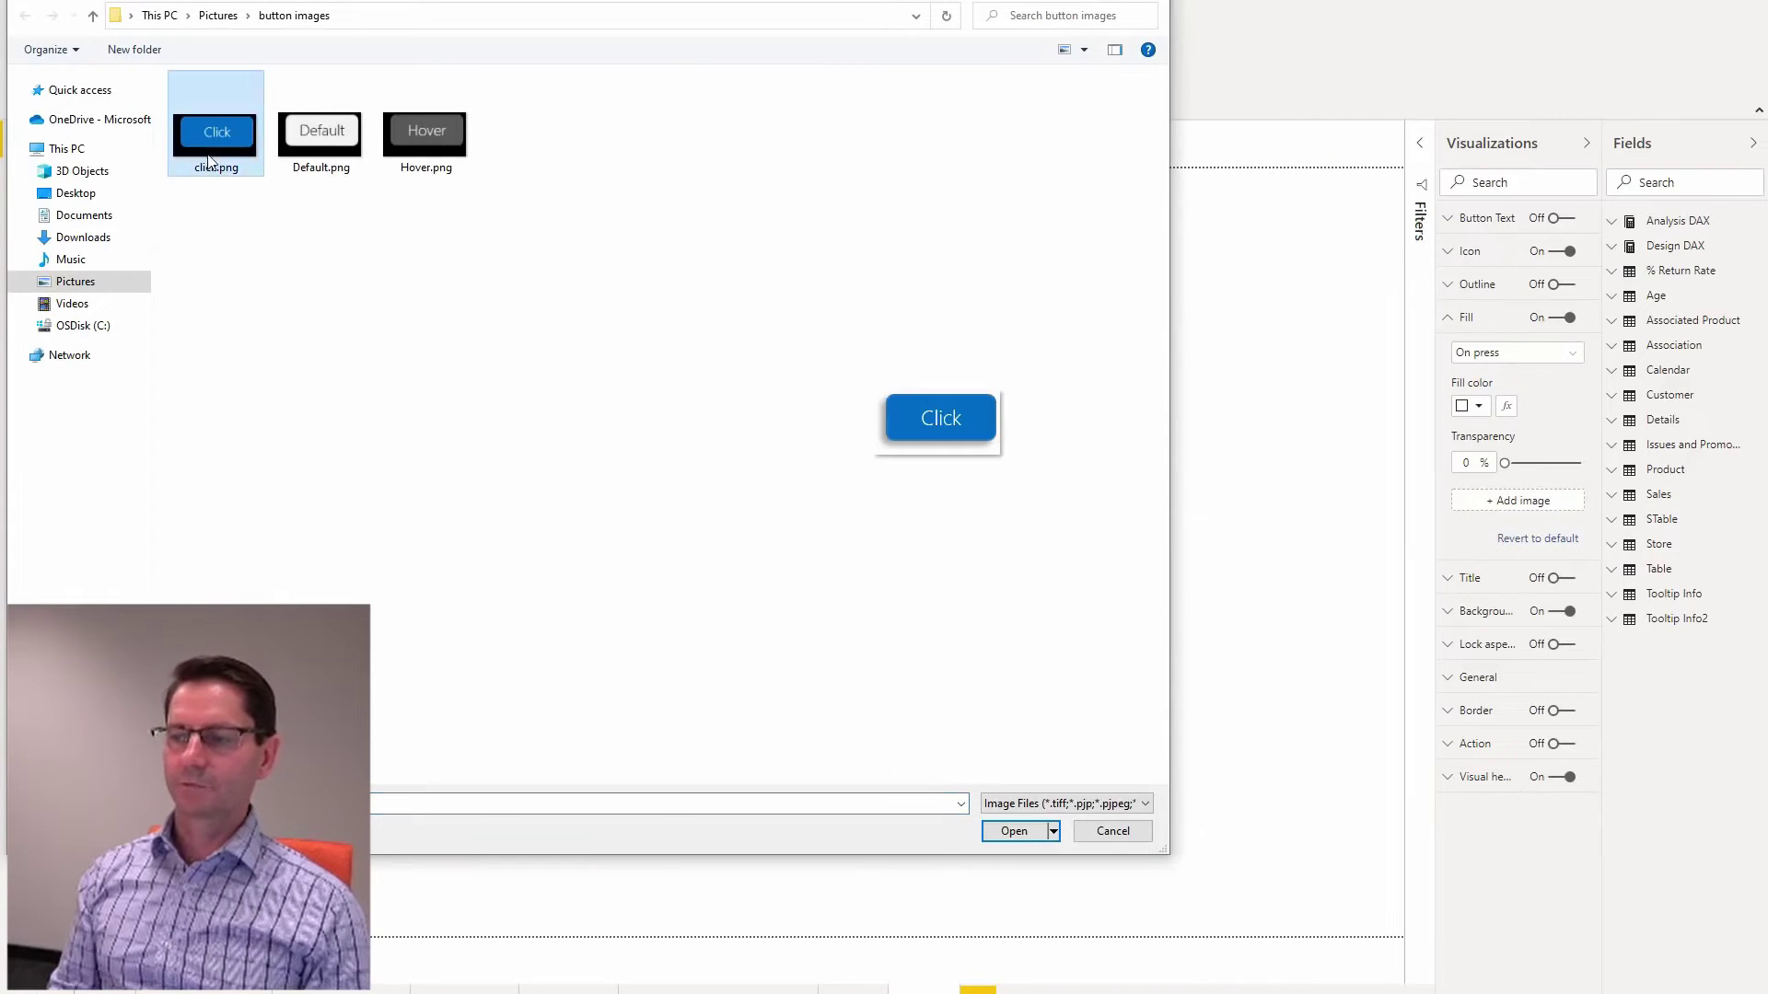
left_click(1014, 832)
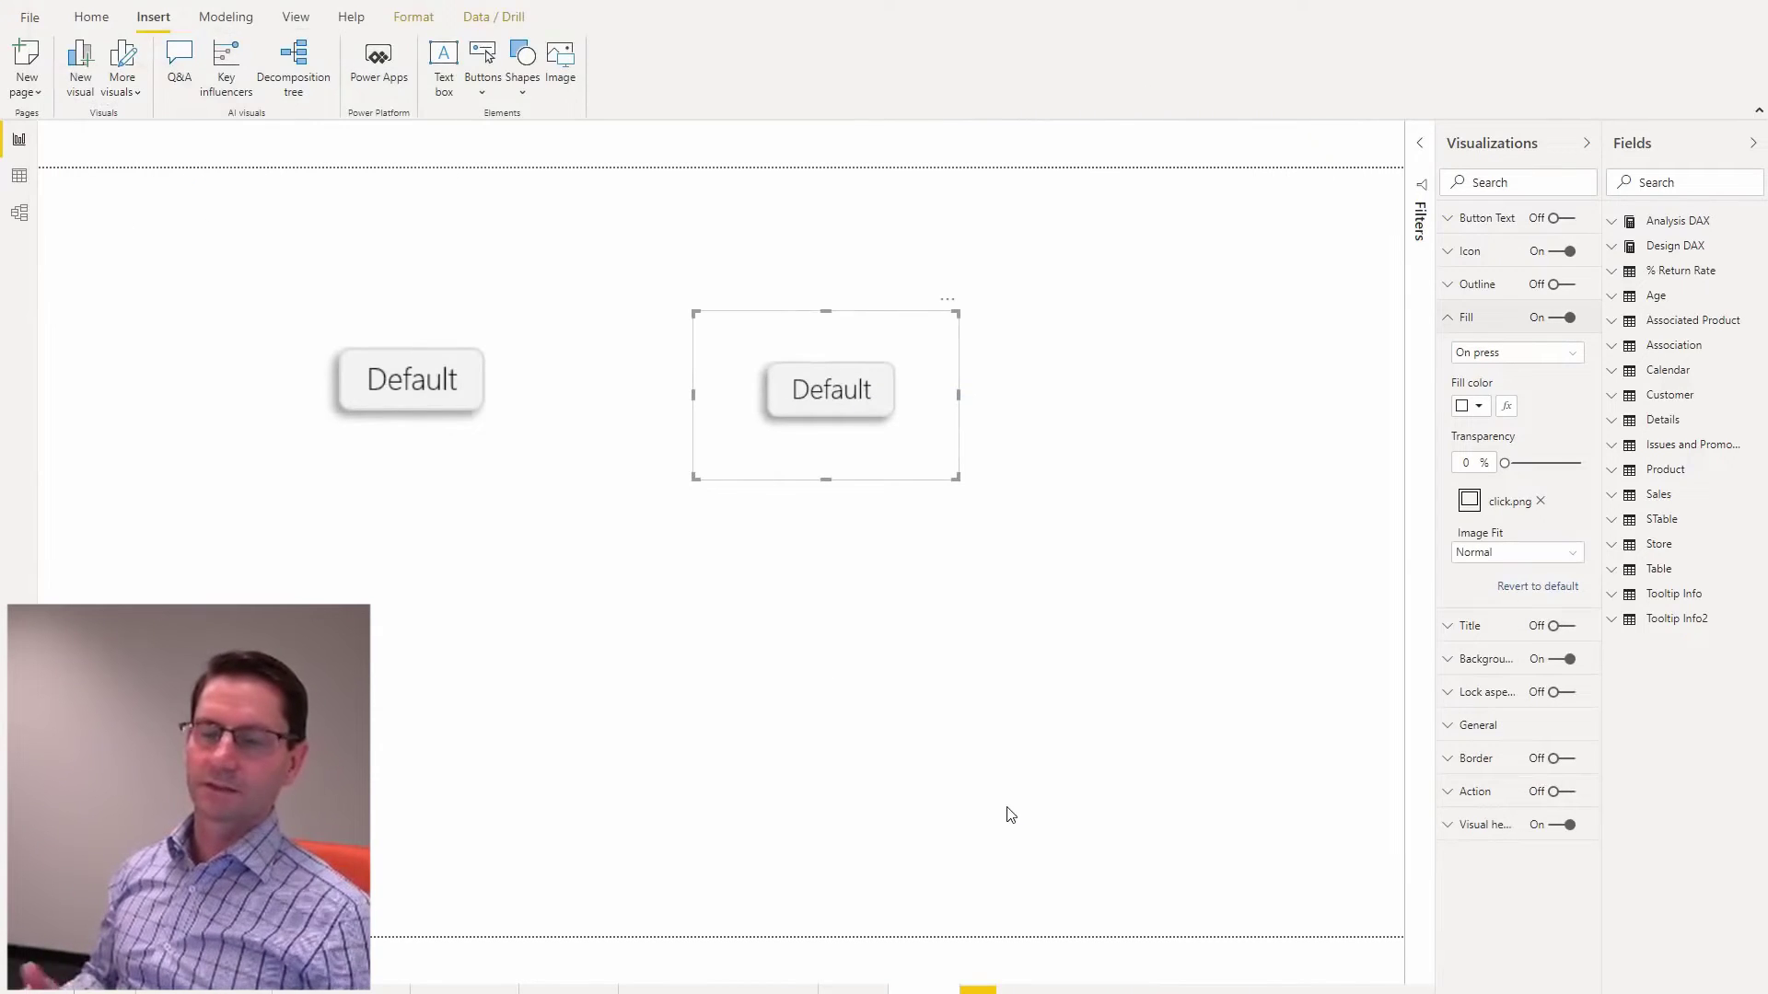
Step: Deselect the new image button and test its hover and press states on the canvas
left_click(958, 667)
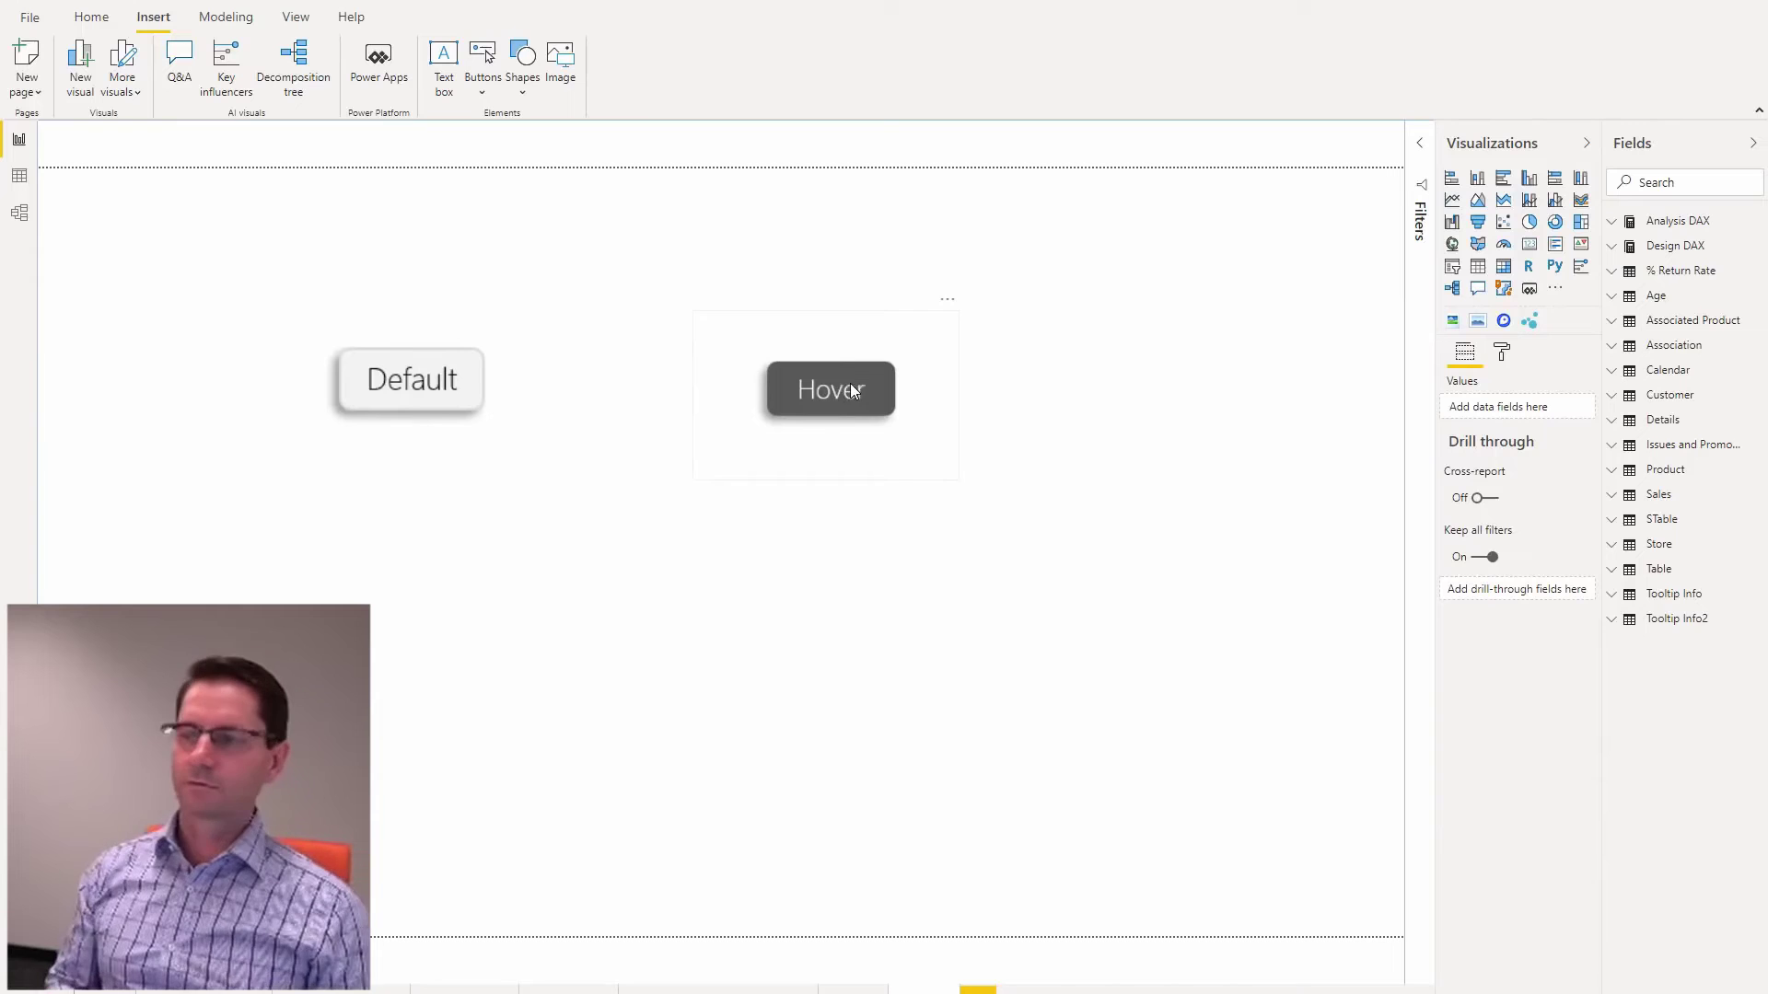
left_click(866, 384)
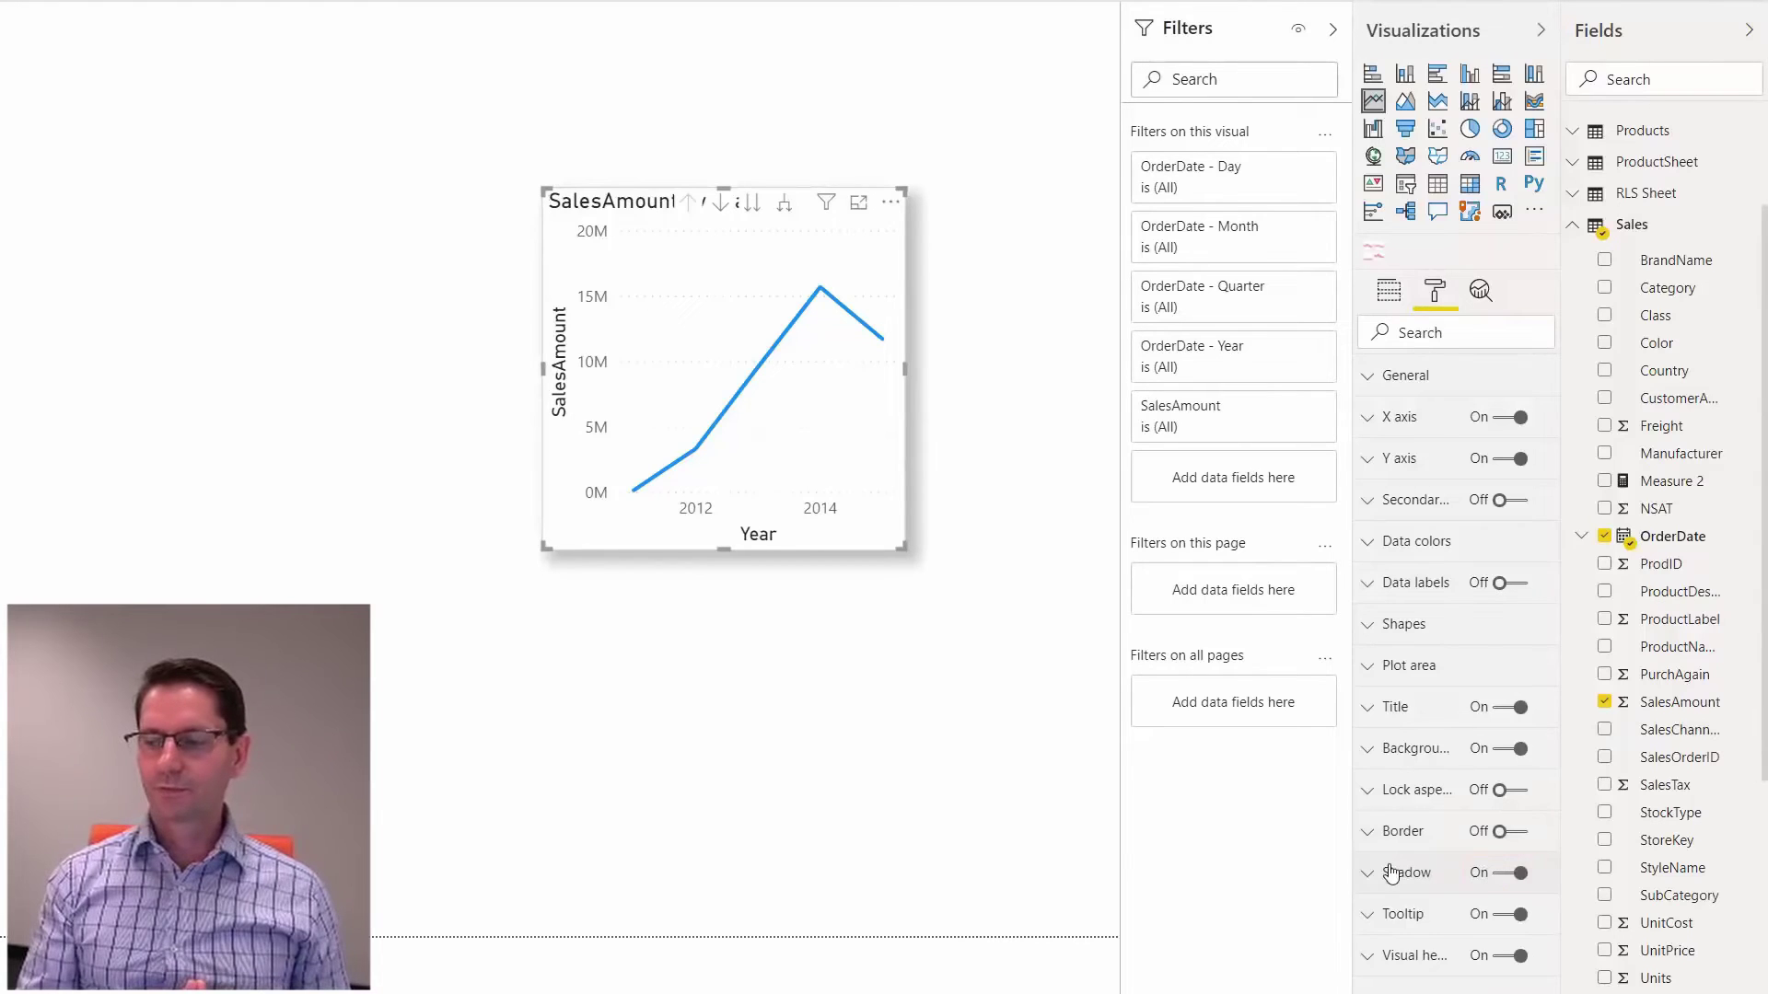
Step: Set the SalesAmount line chart's shadow preset to Custom and show the custom shadow options
left_click(1400, 874)
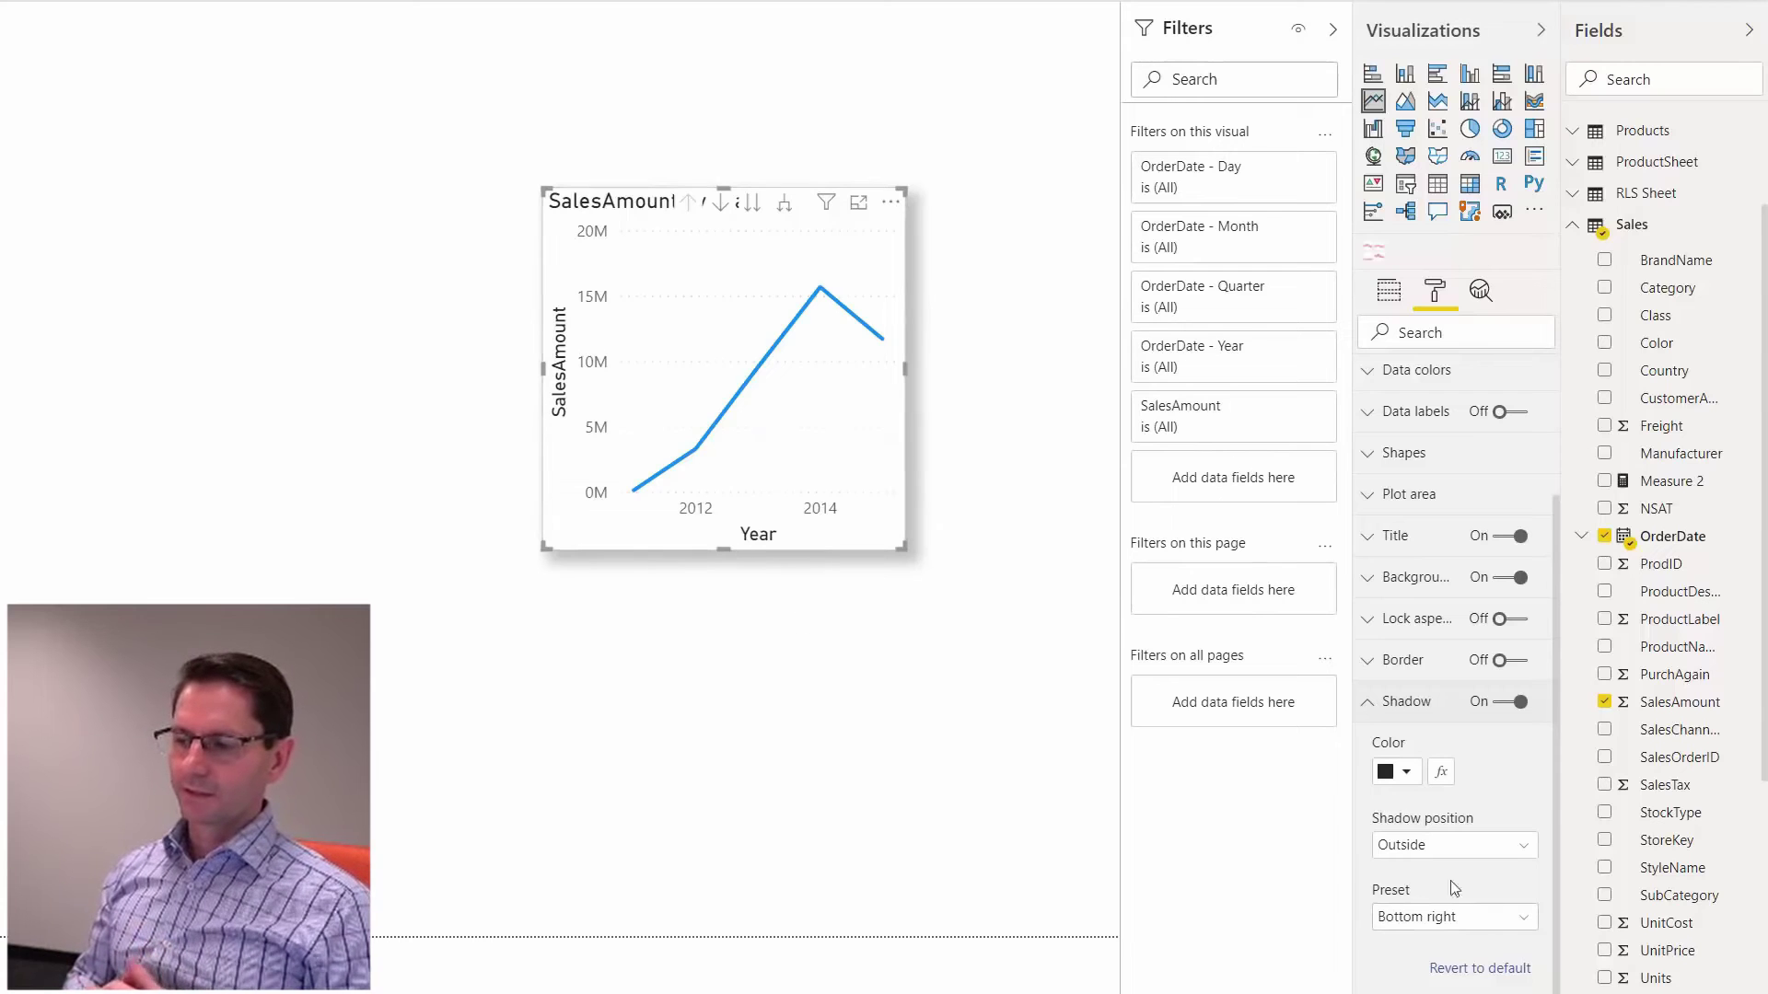
left_click(1449, 919)
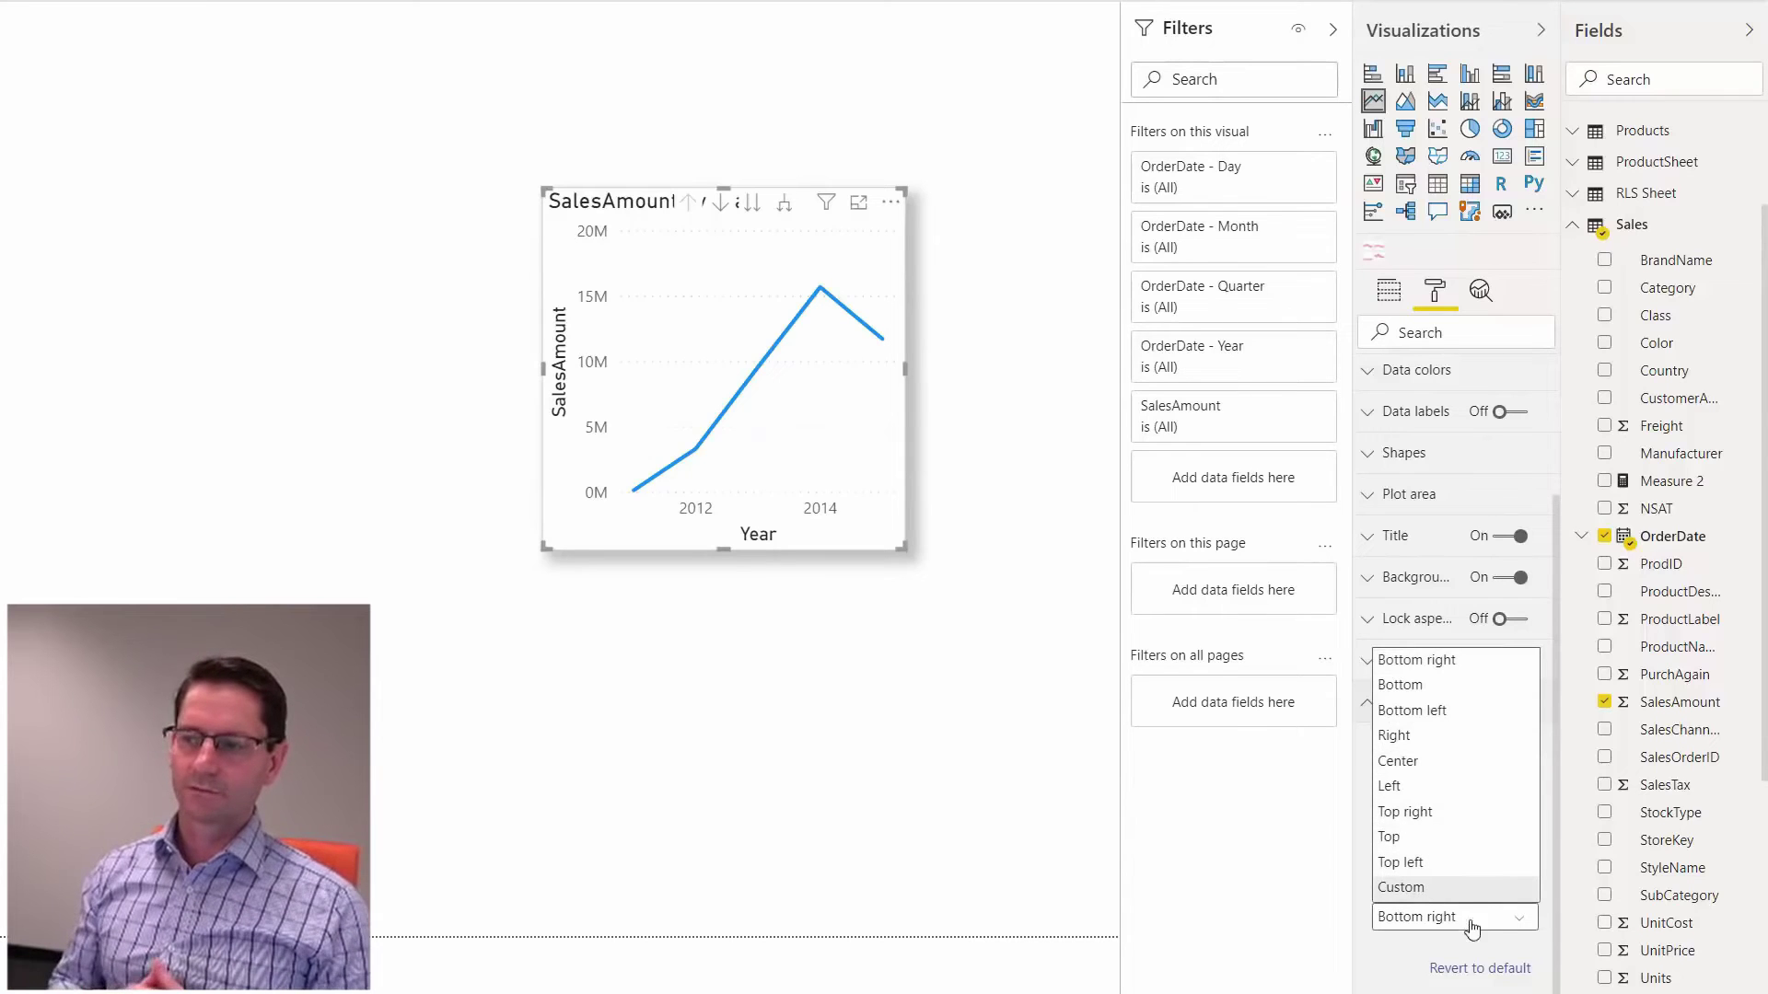
left_click(1474, 889)
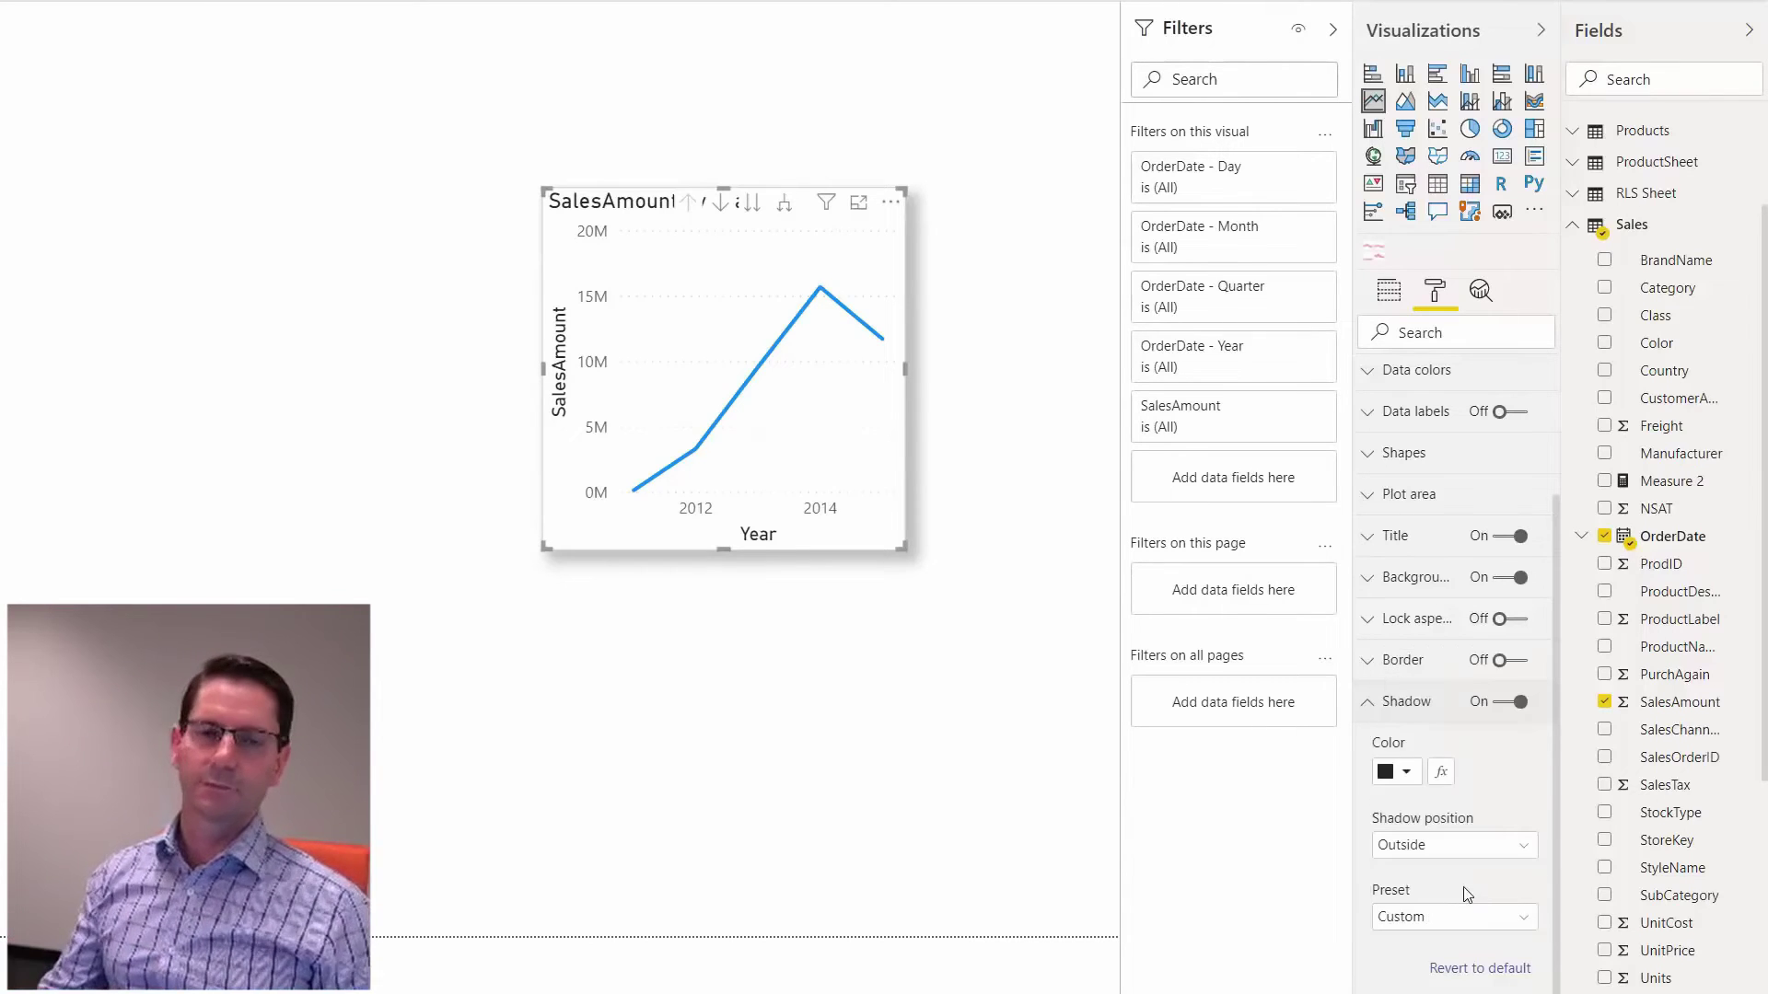
scroll(1464, 899, "down", 5)
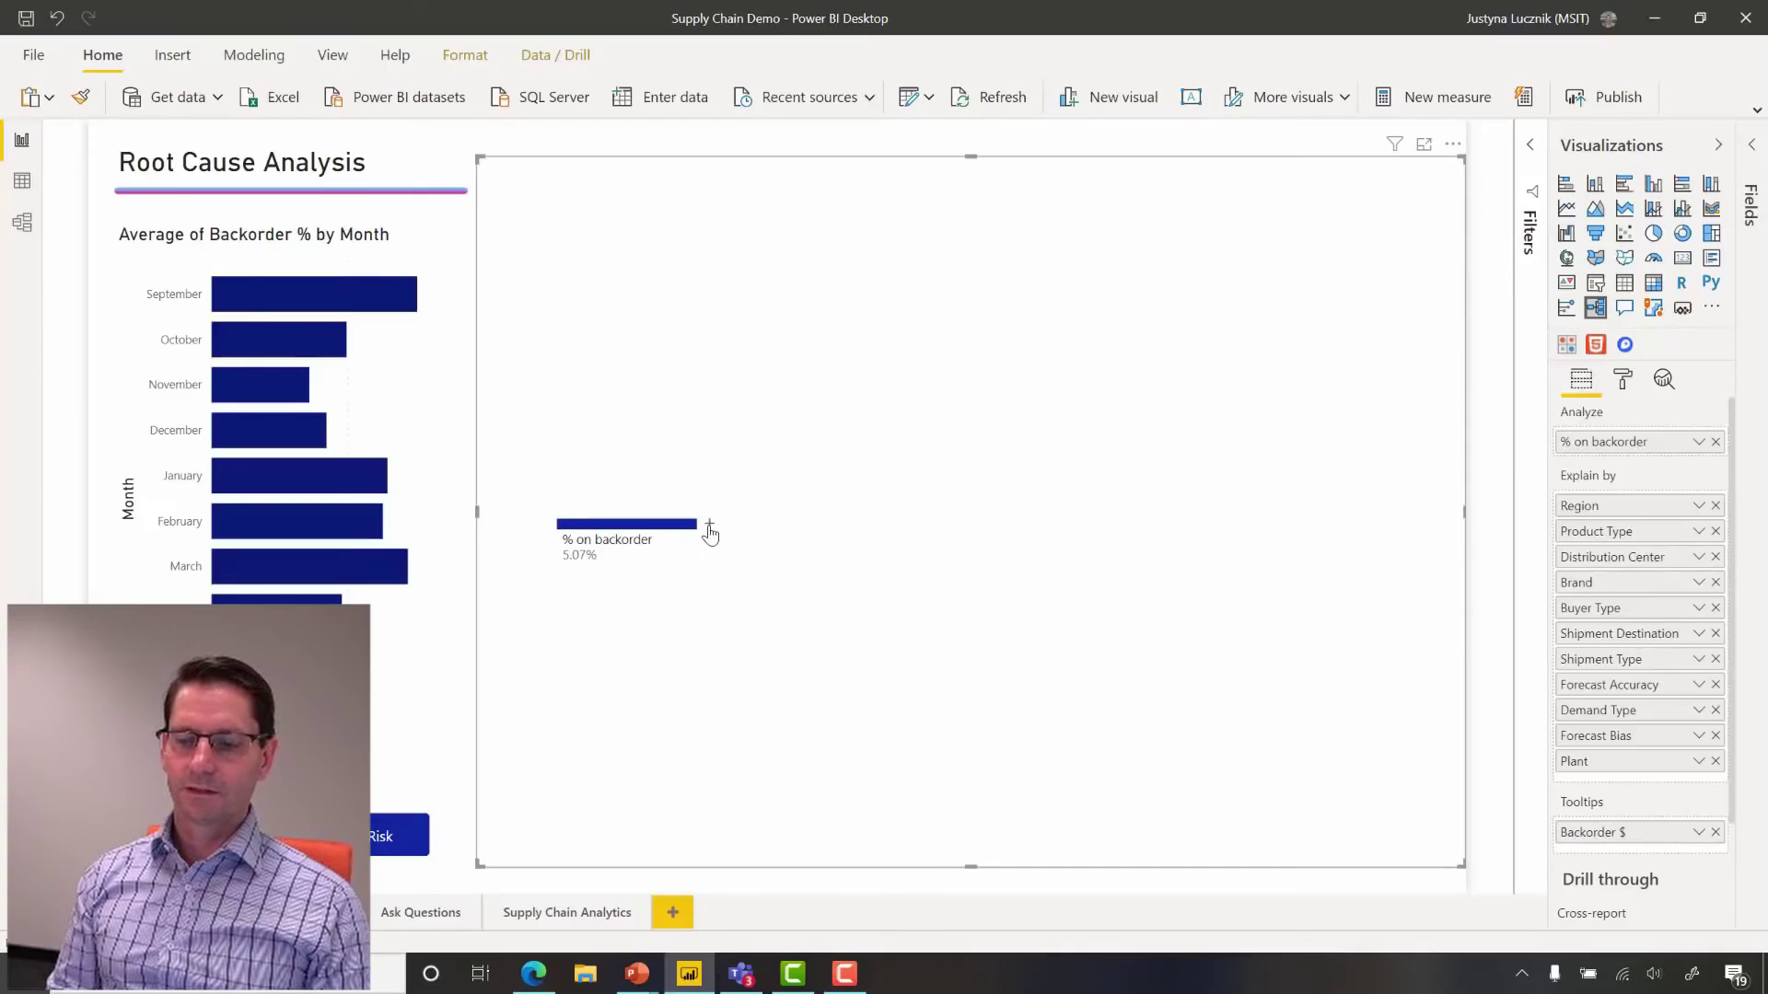
Step: Split % on backorder by Demand Type in the decomposition tree on the Root Cause Analysis page
left_click(707, 523)
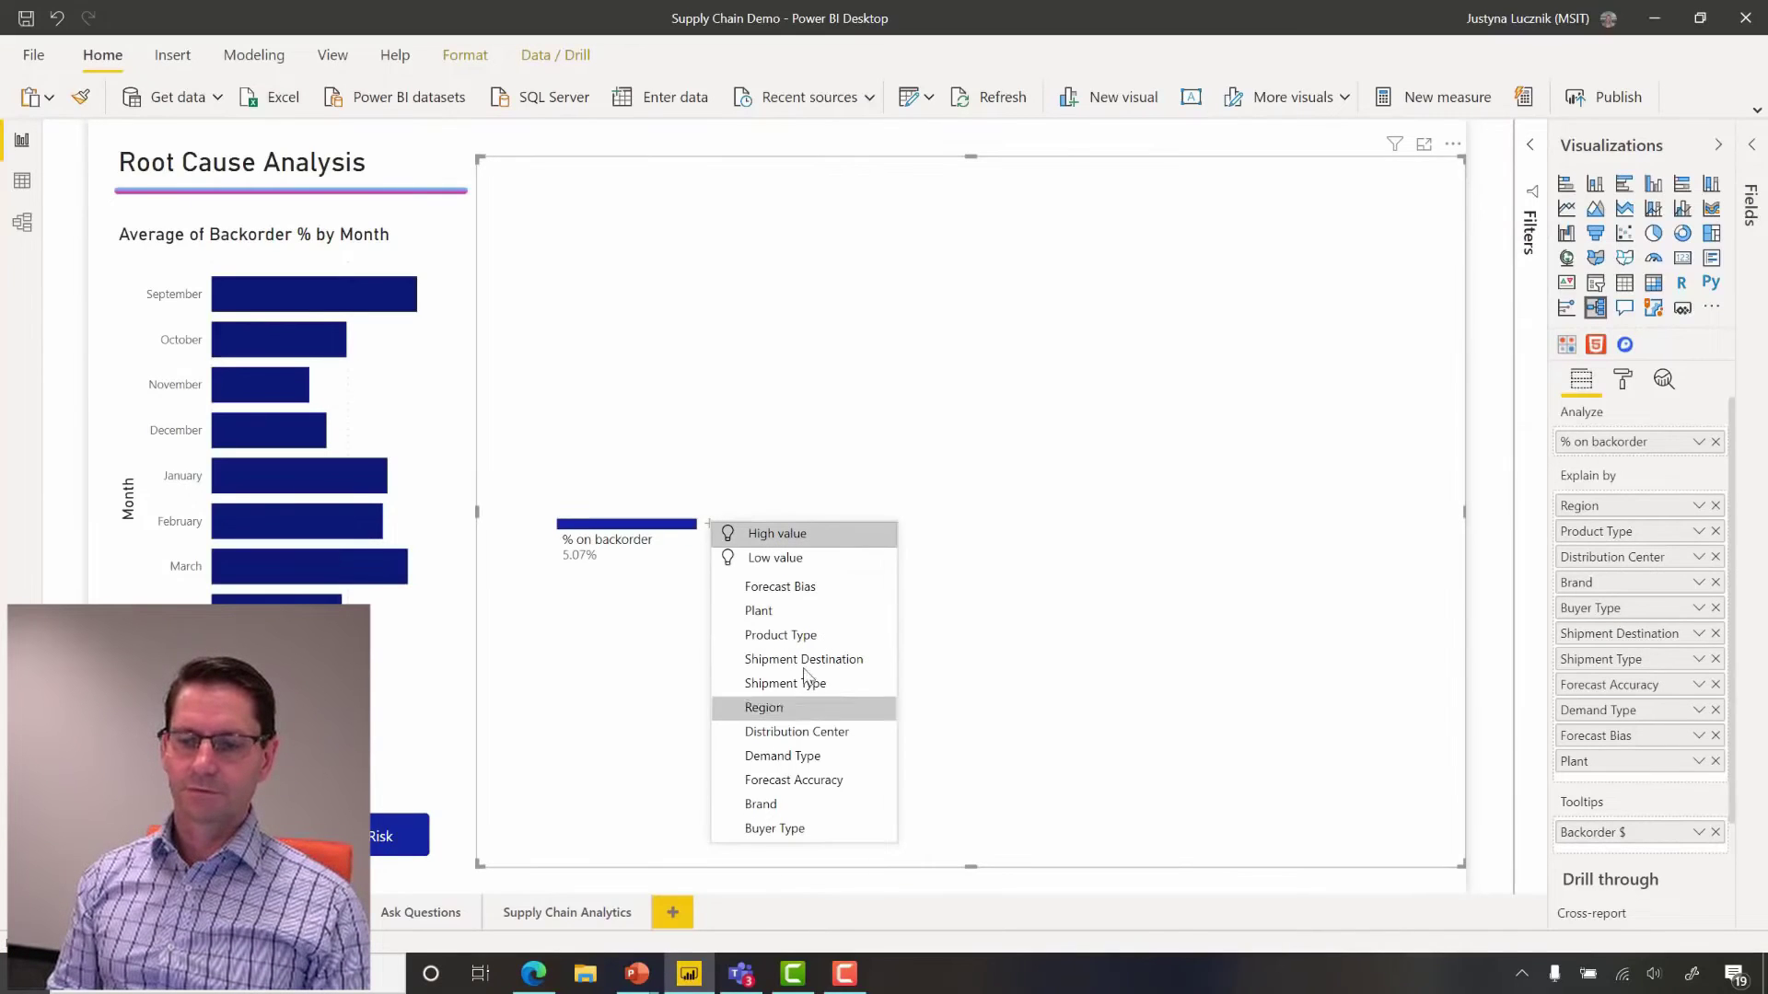
left_click(782, 756)
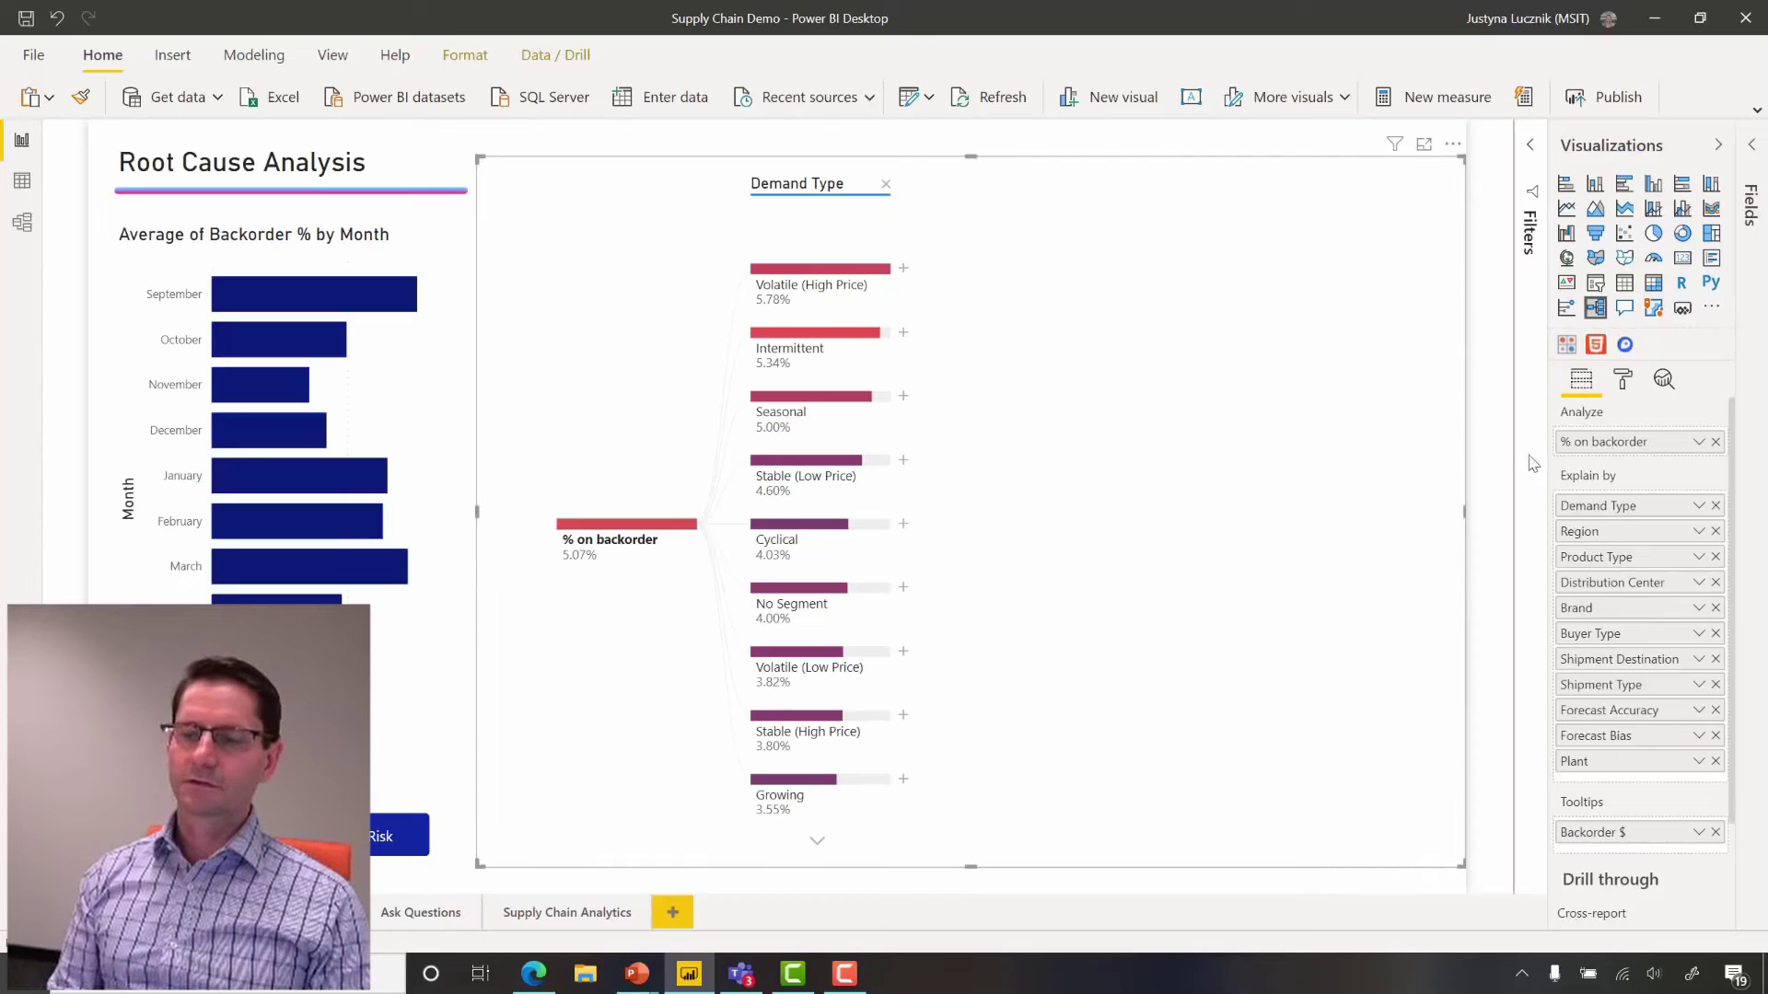
Step: Show the advanced data bar color settings in the decomposition tree's conditional formatting for % on backorder and close them without changes
left_click(1622, 379)
left_click(1634, 682)
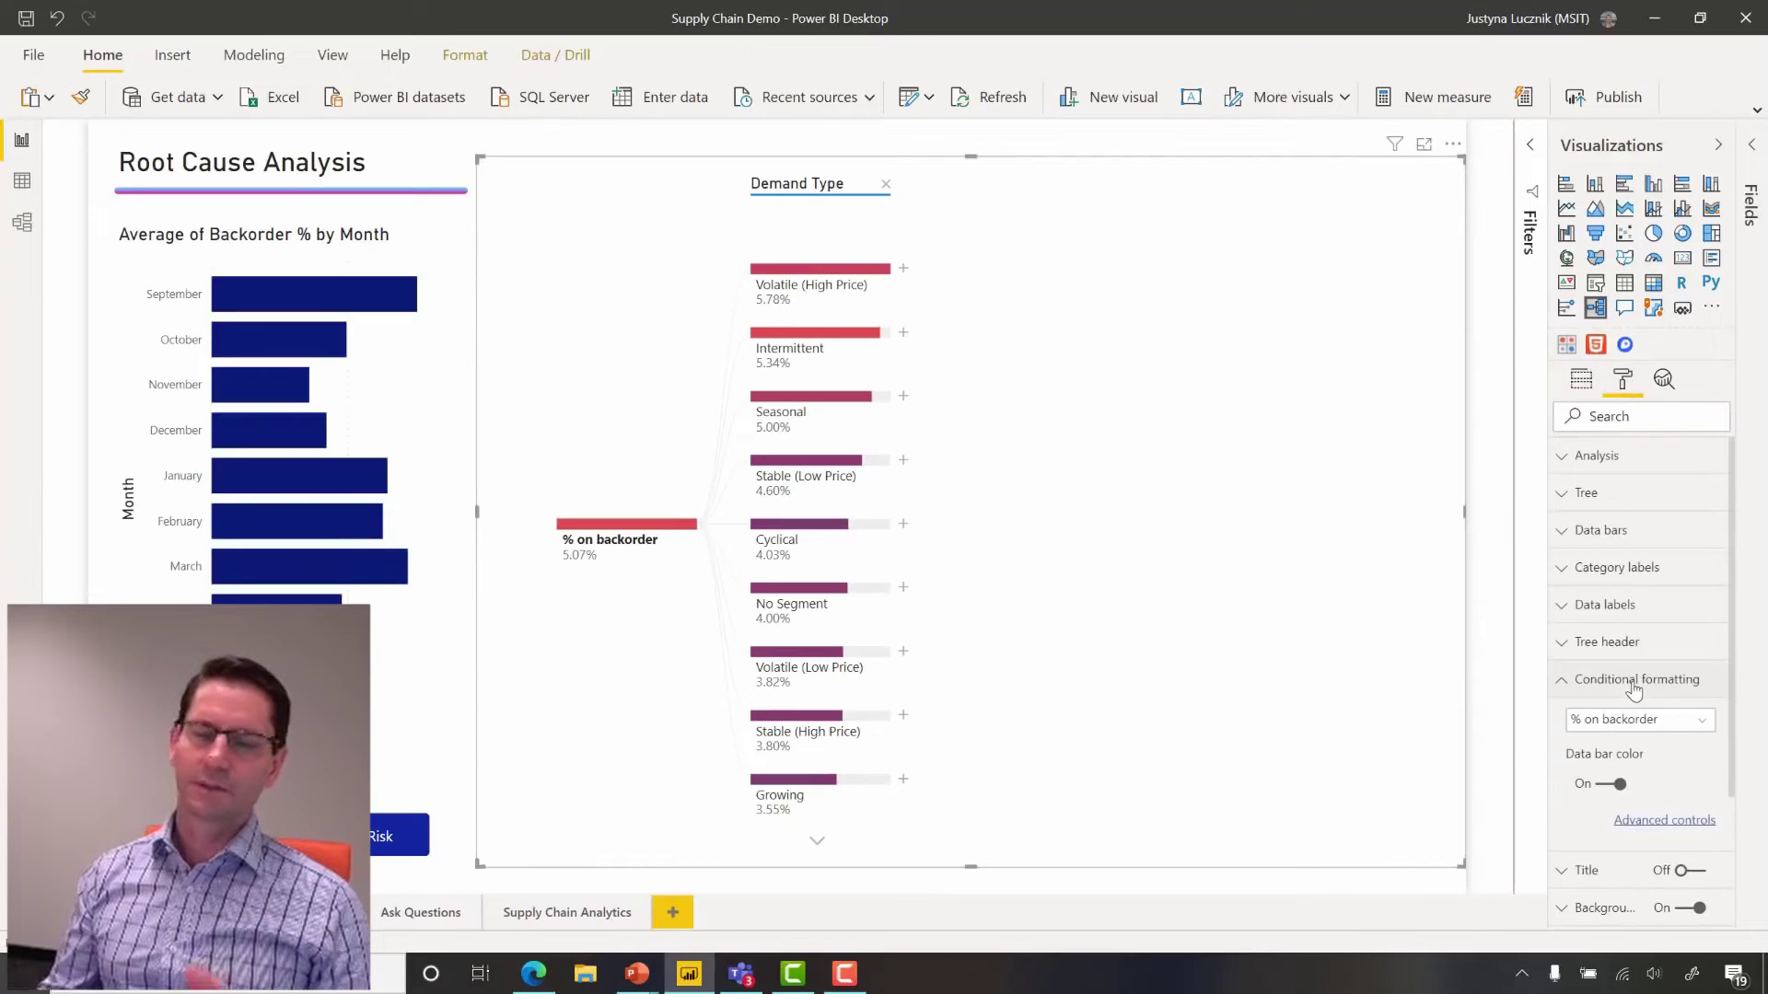
left_click(1662, 821)
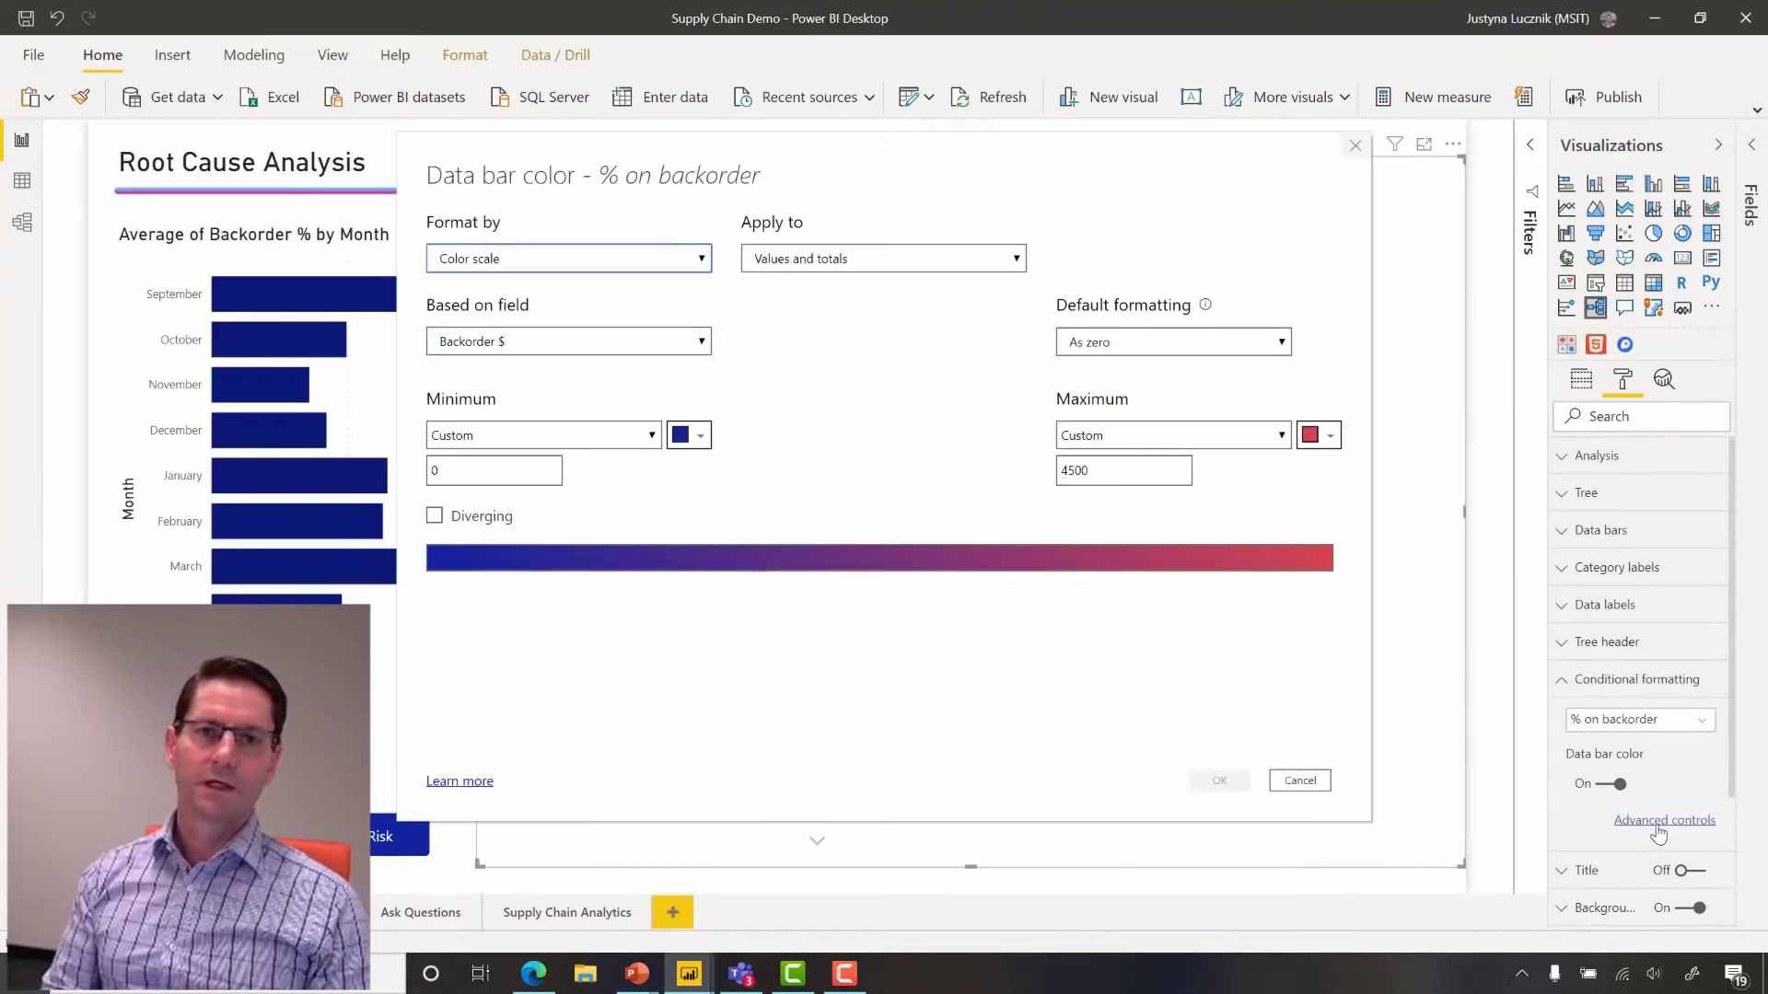
left_click(1358, 147)
Step: Expand the Intermittent branch by Forecast Bias and apply High value splits to Accurate (5% to -5%) and Patient Monitoring
left_click(903, 334)
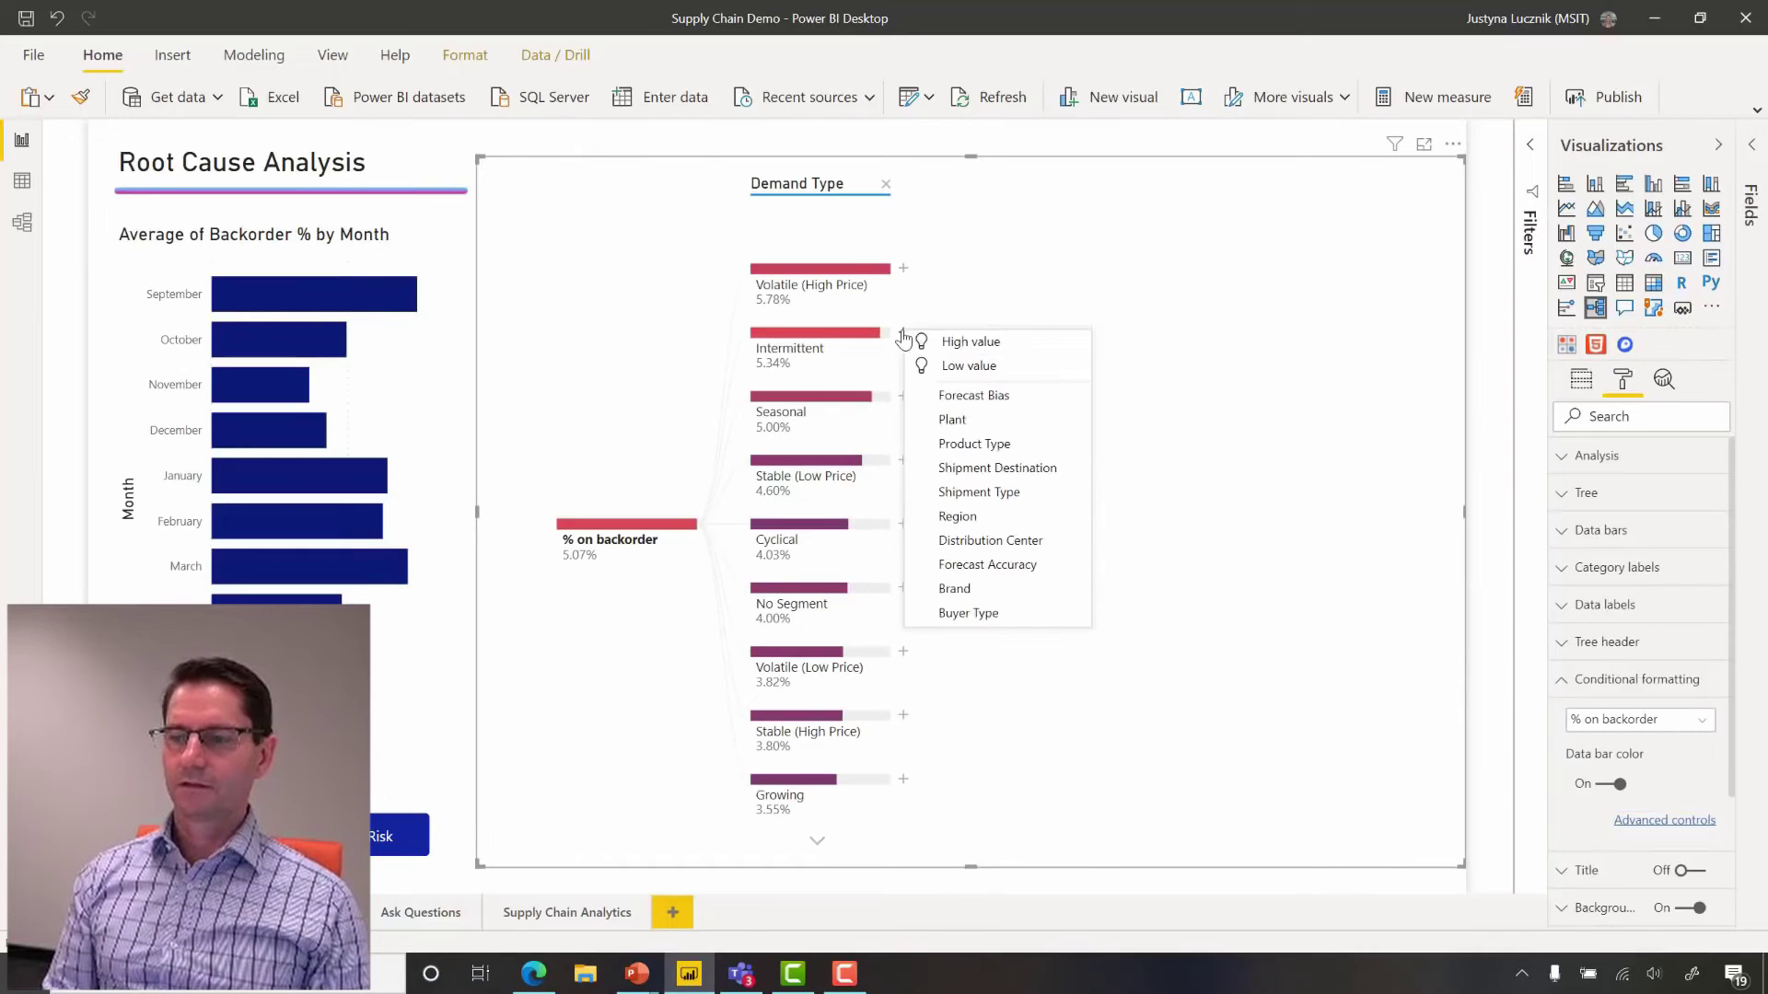
key("Escape")
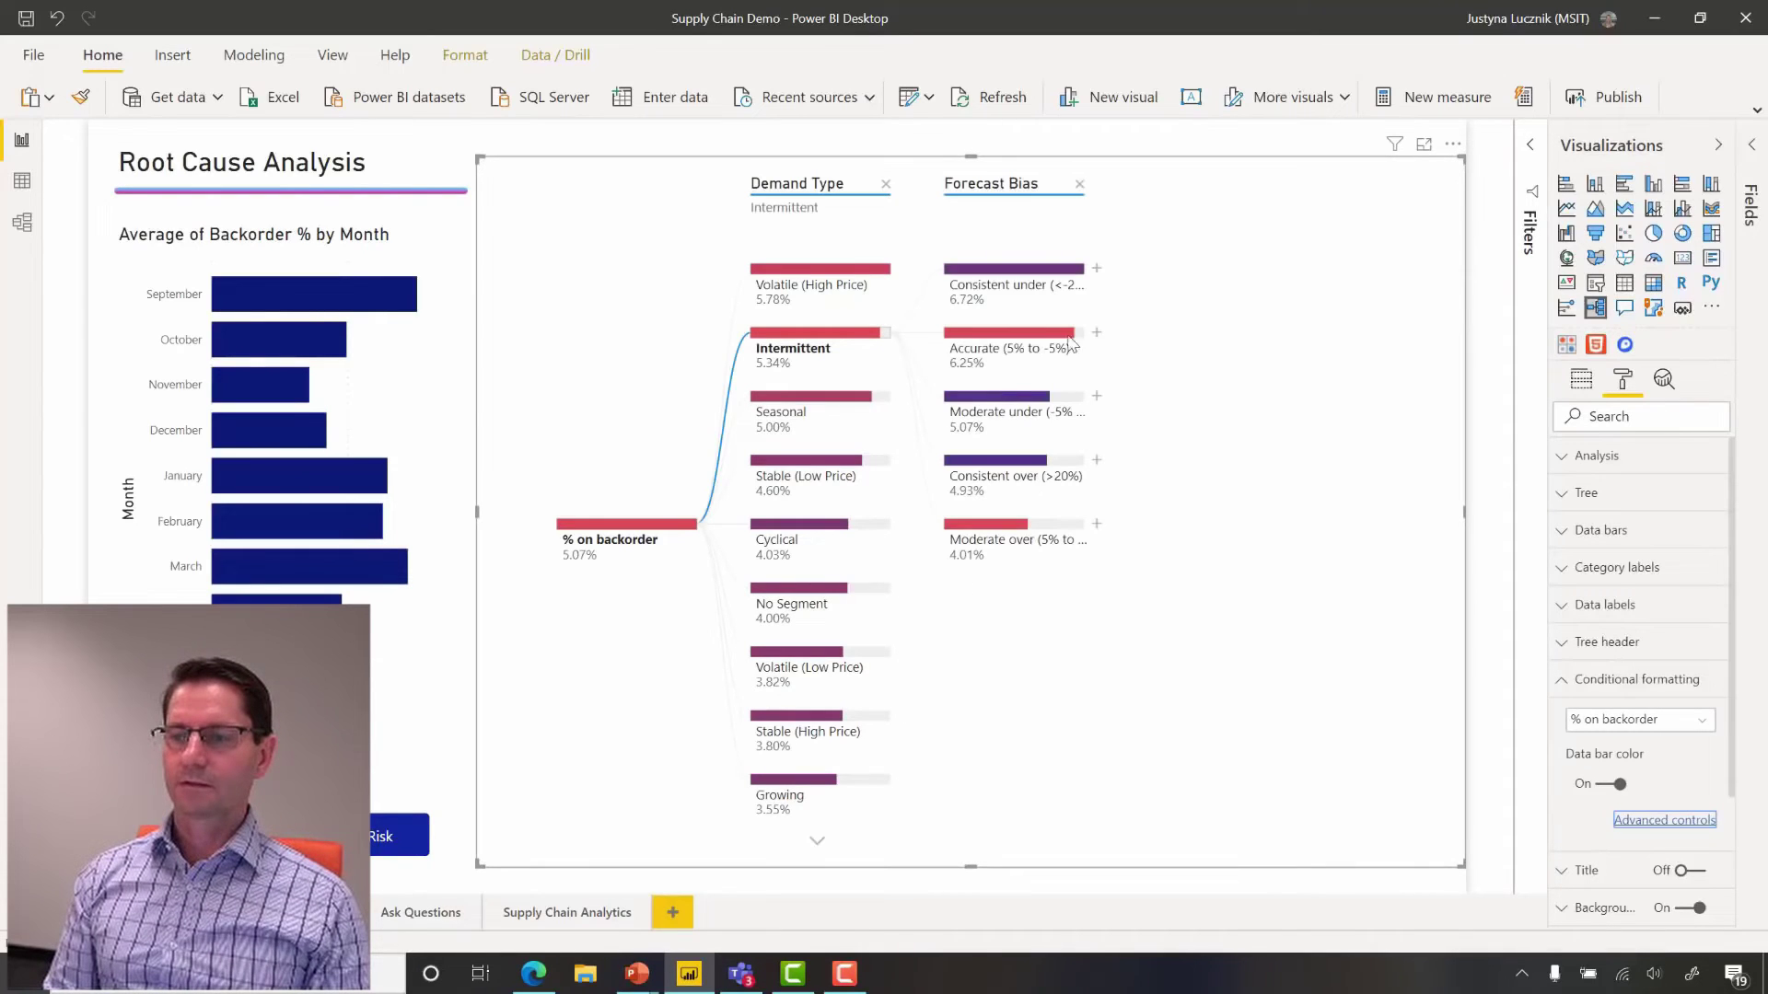
left_click(1096, 333)
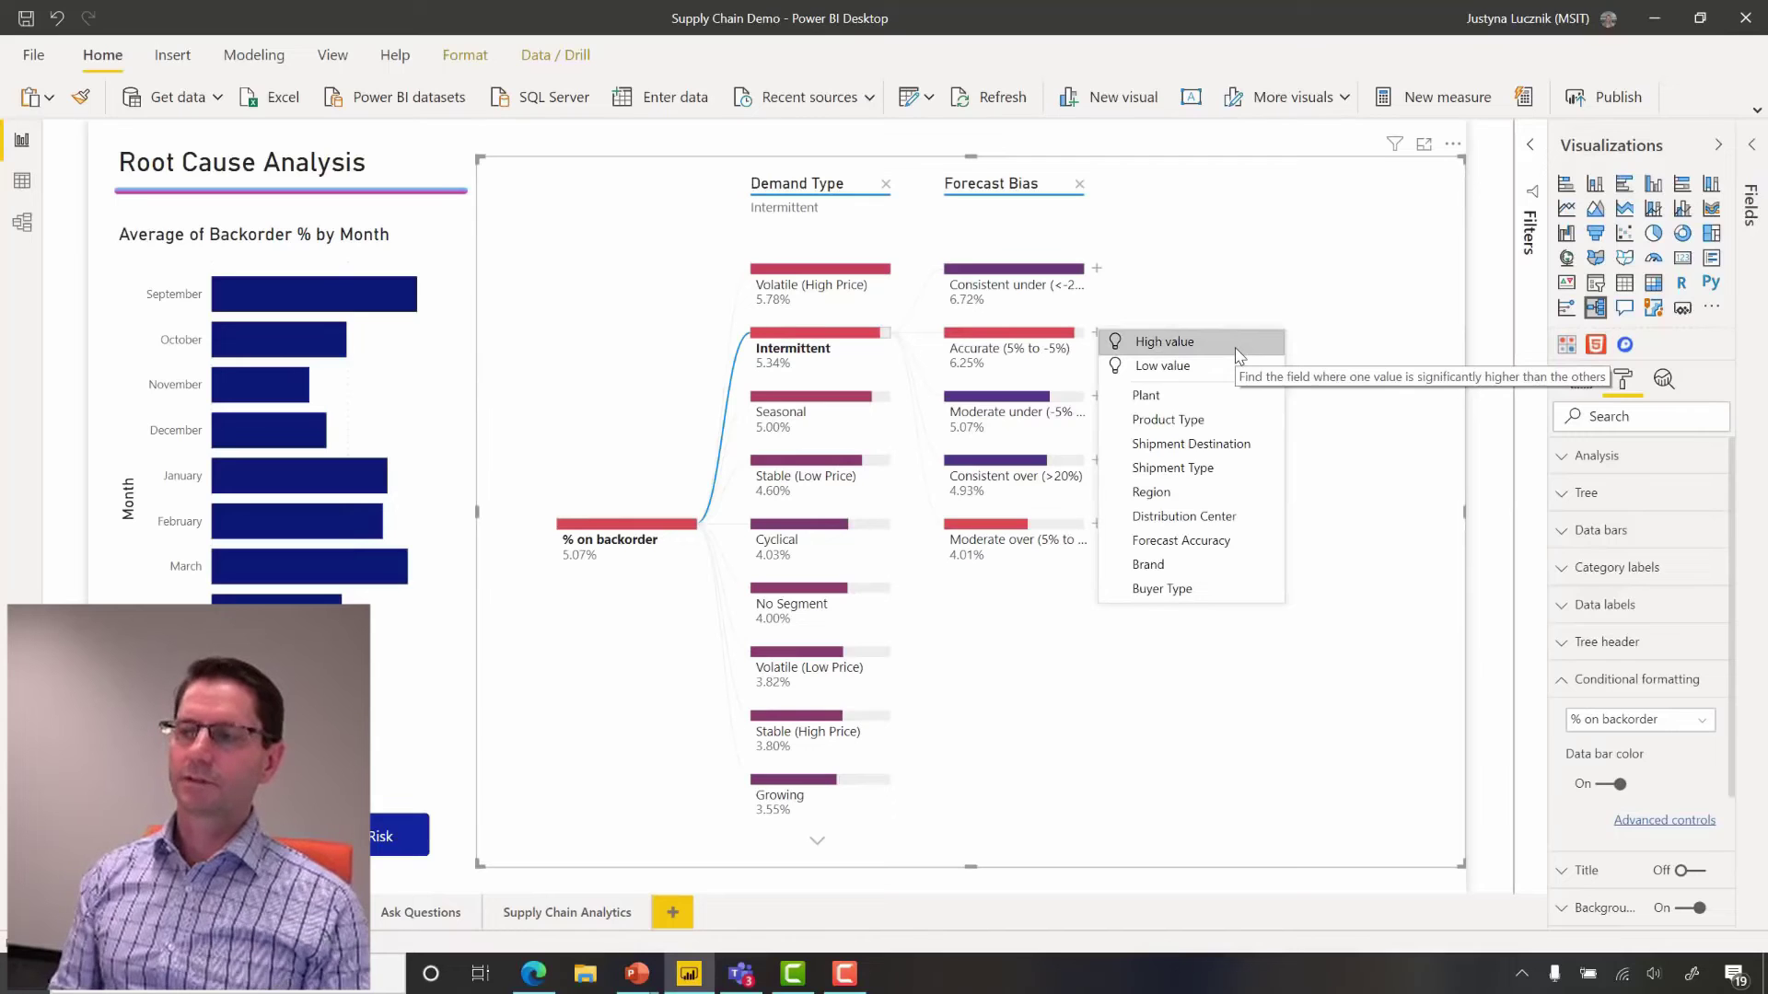
left_click(1236, 350)
left_click(1291, 269)
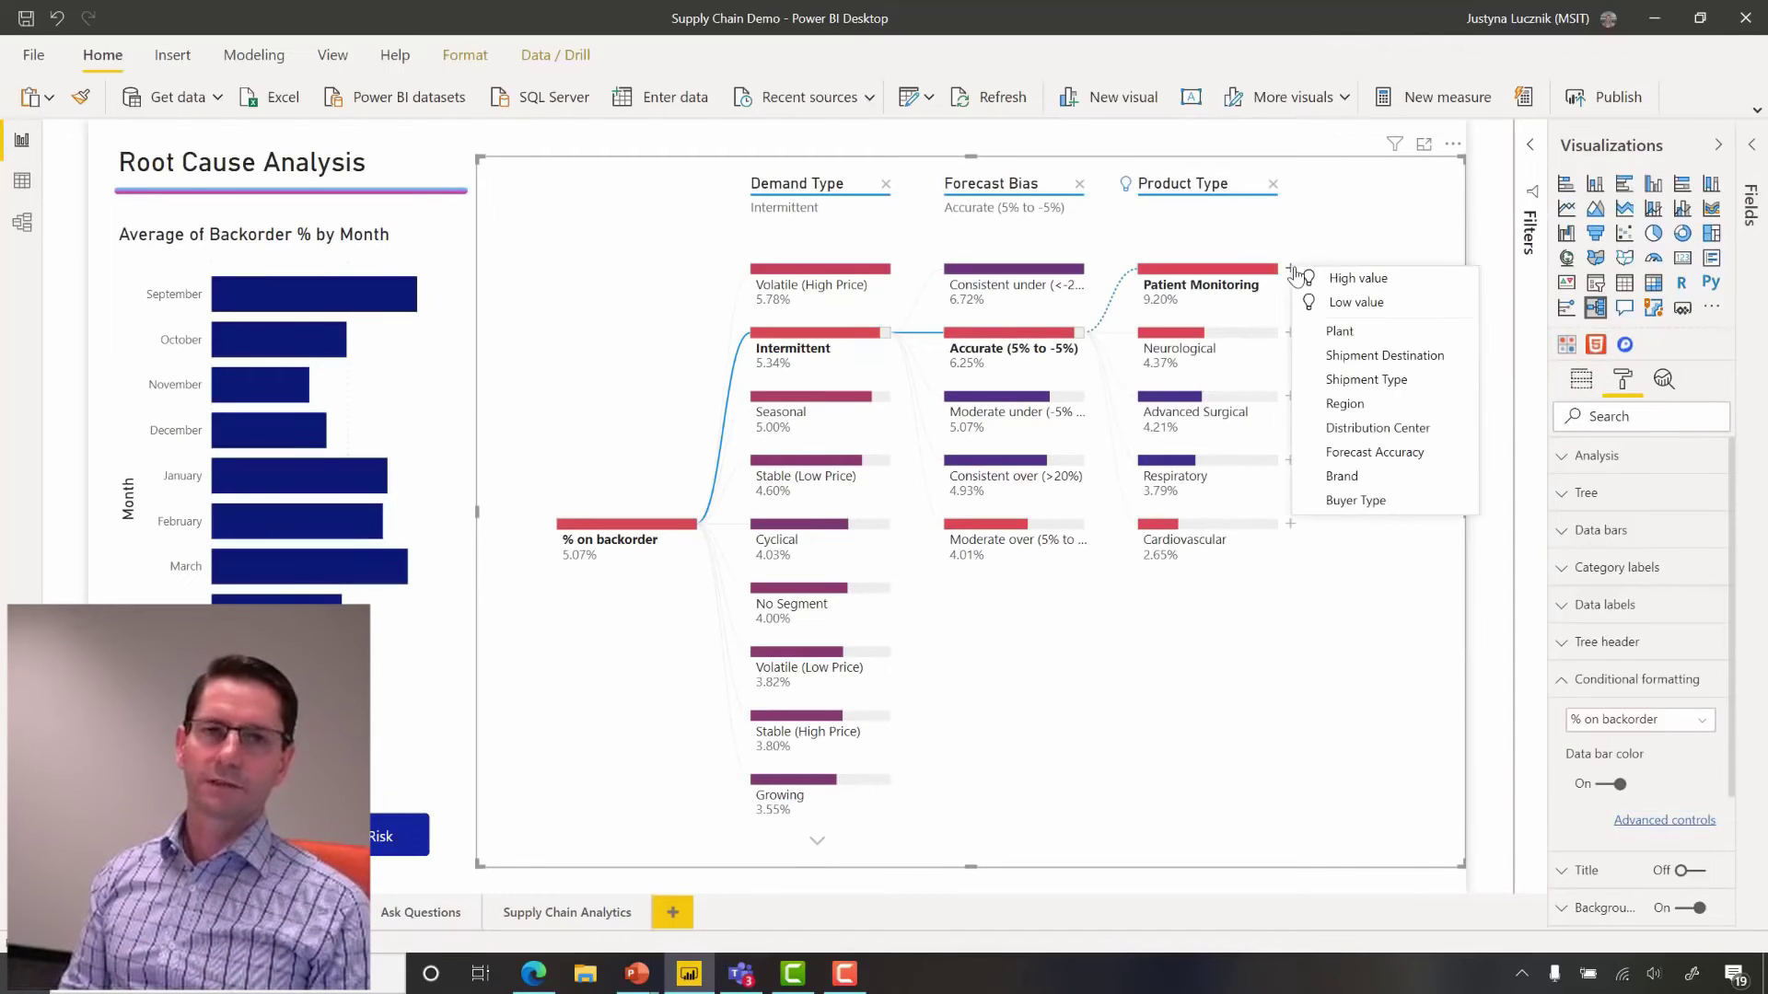
left_click(1317, 277)
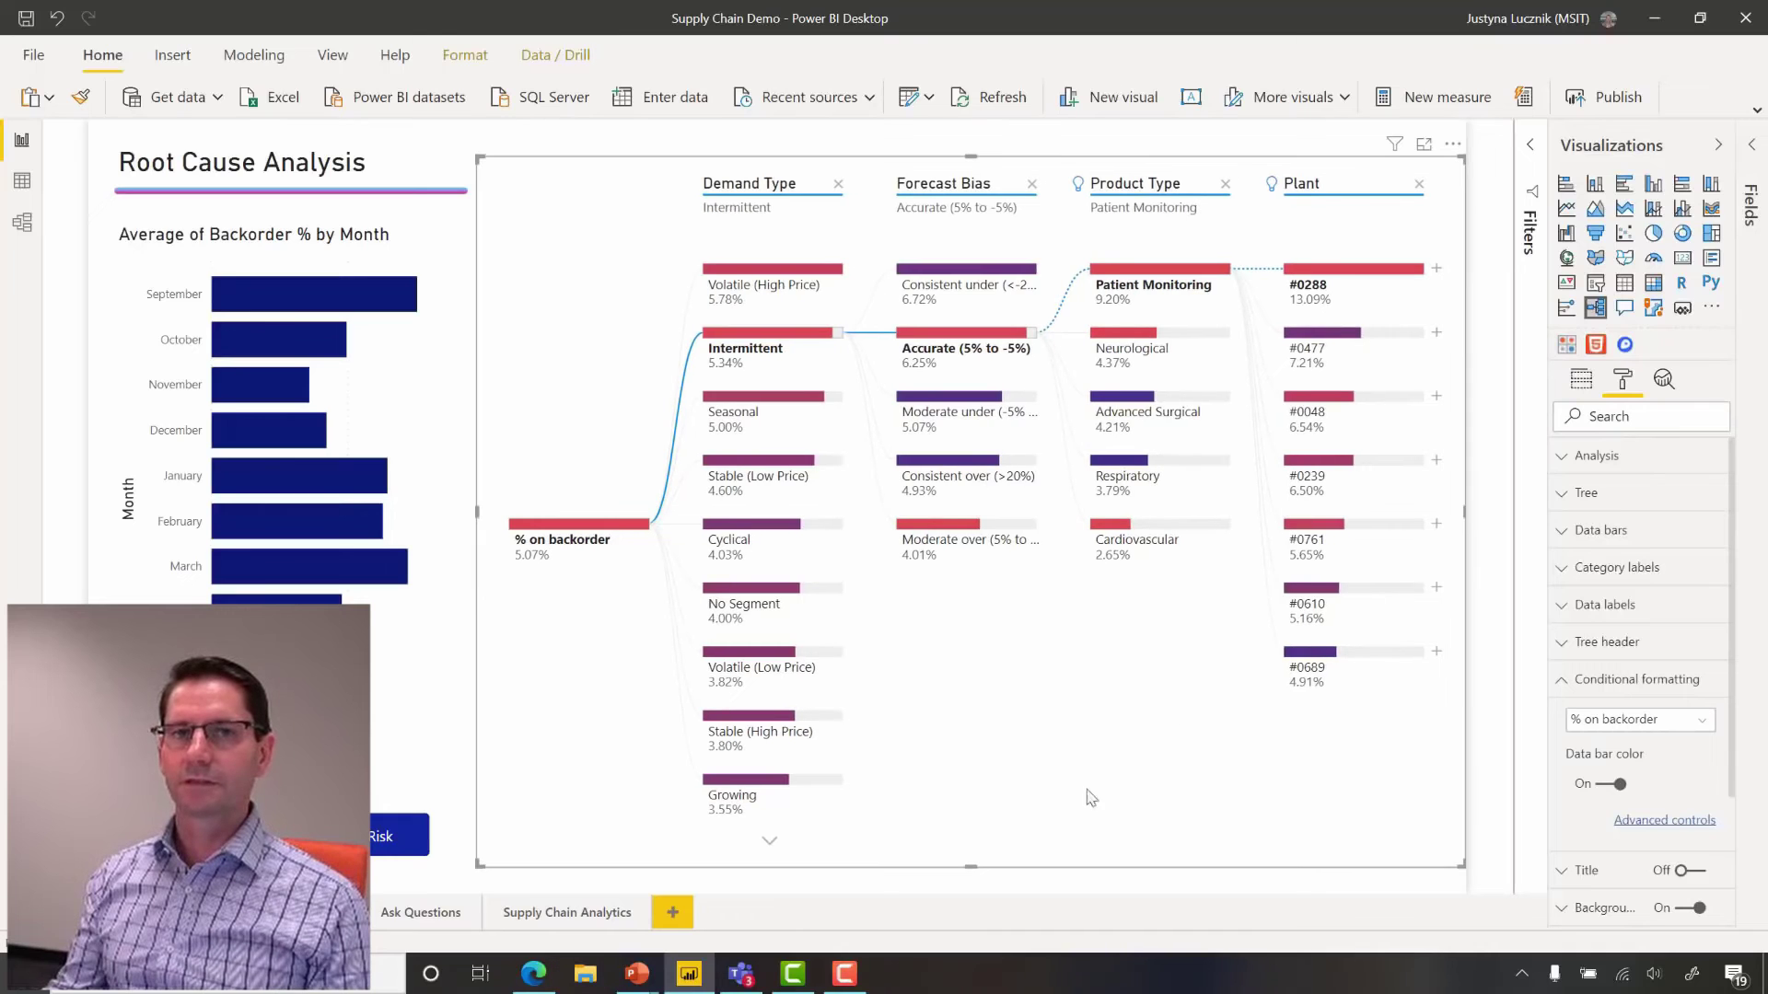
Step: Shorten the decomposition tree visual to about half its height and select the Growing node under Demand Type
left_click_drag(970, 867, 1011, 512)
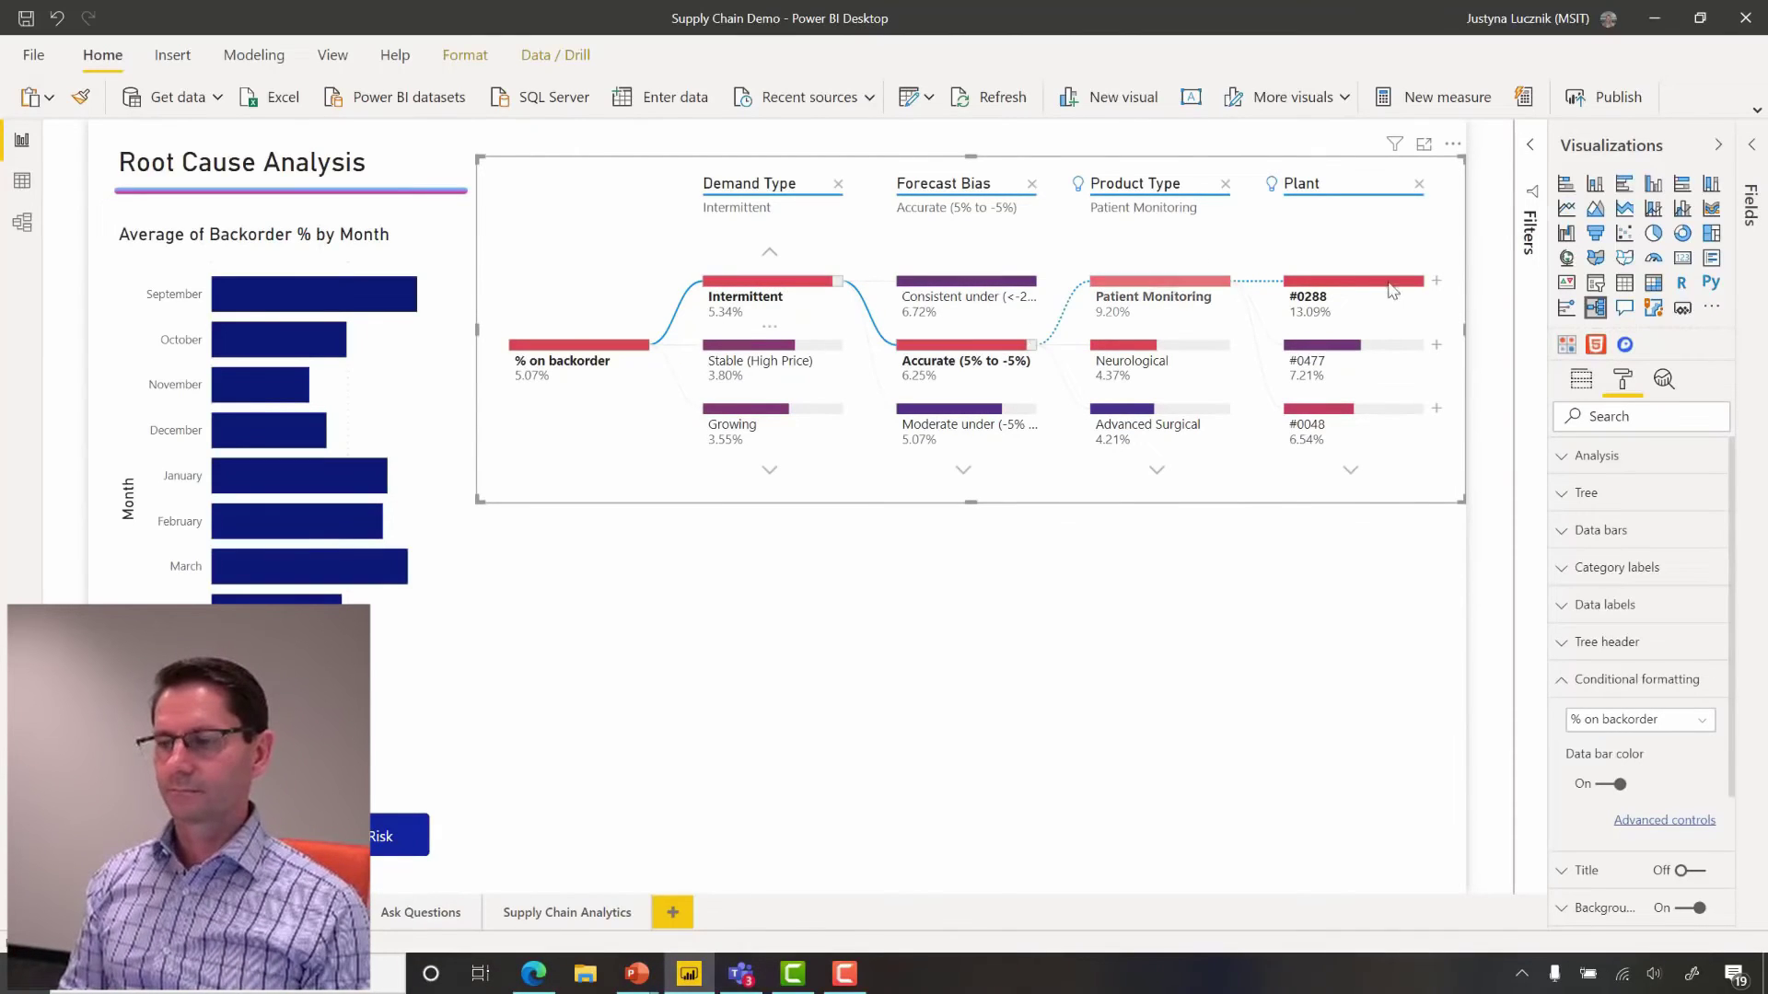
left_click(769, 256)
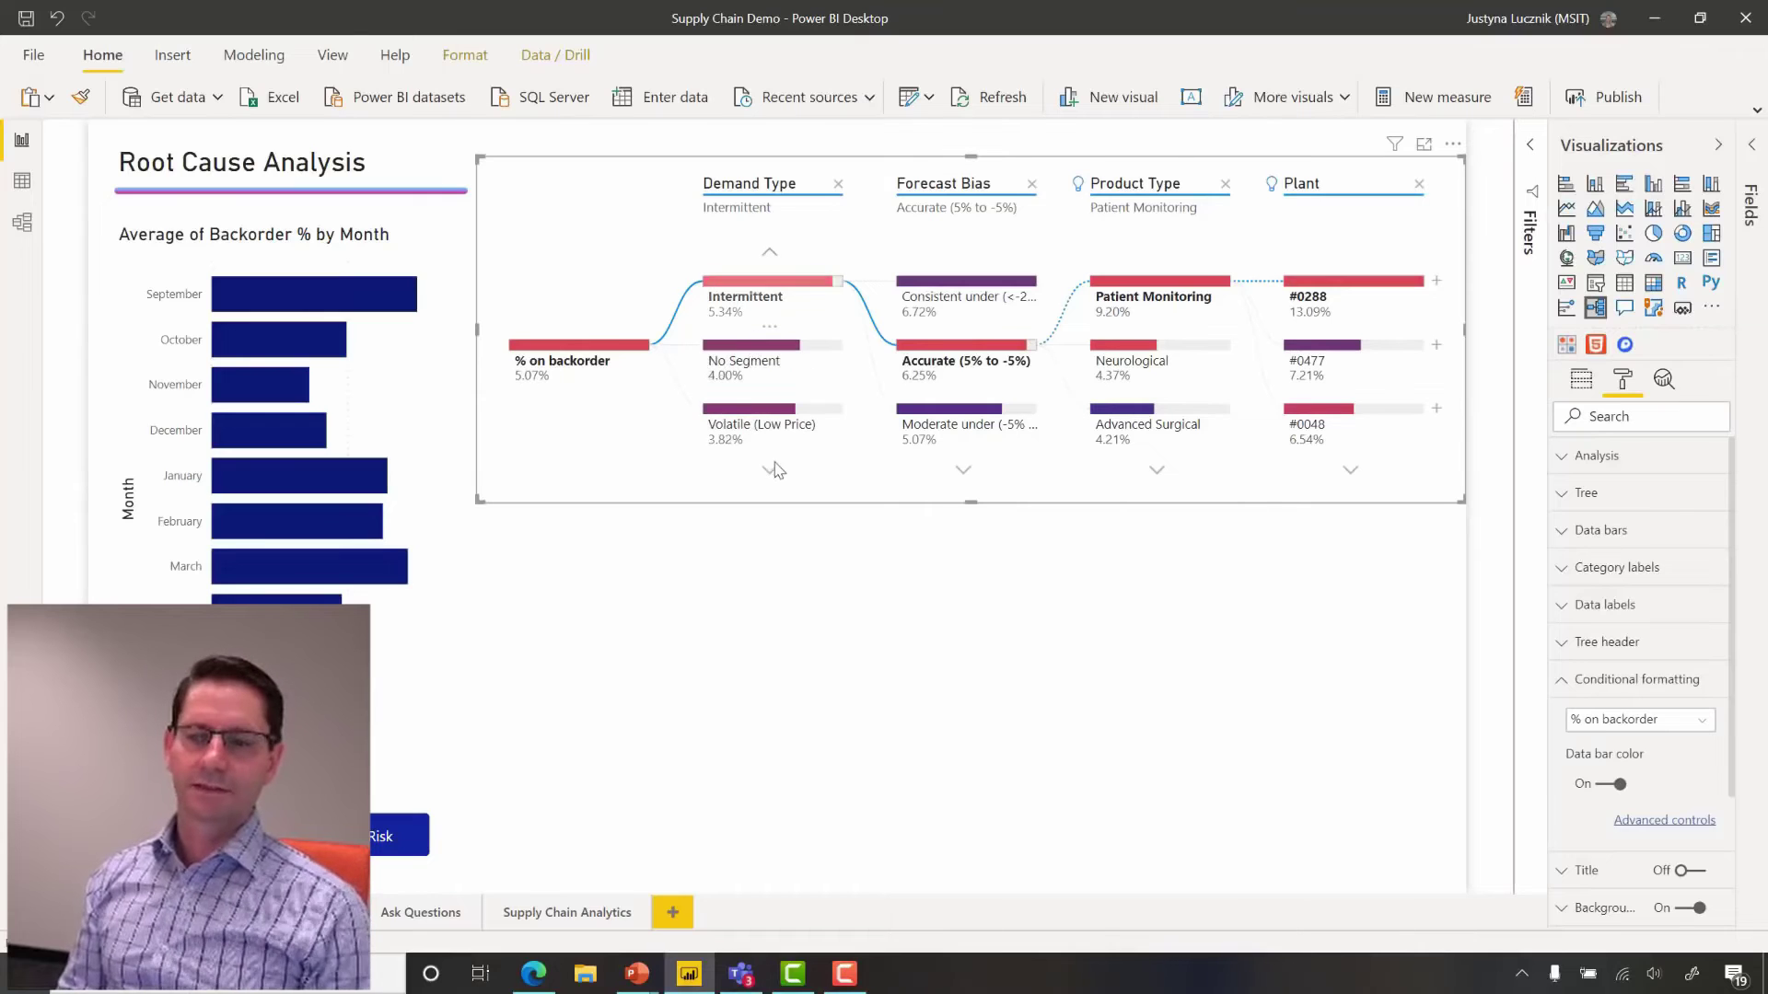
left_click(770, 469)
left_click(770, 470)
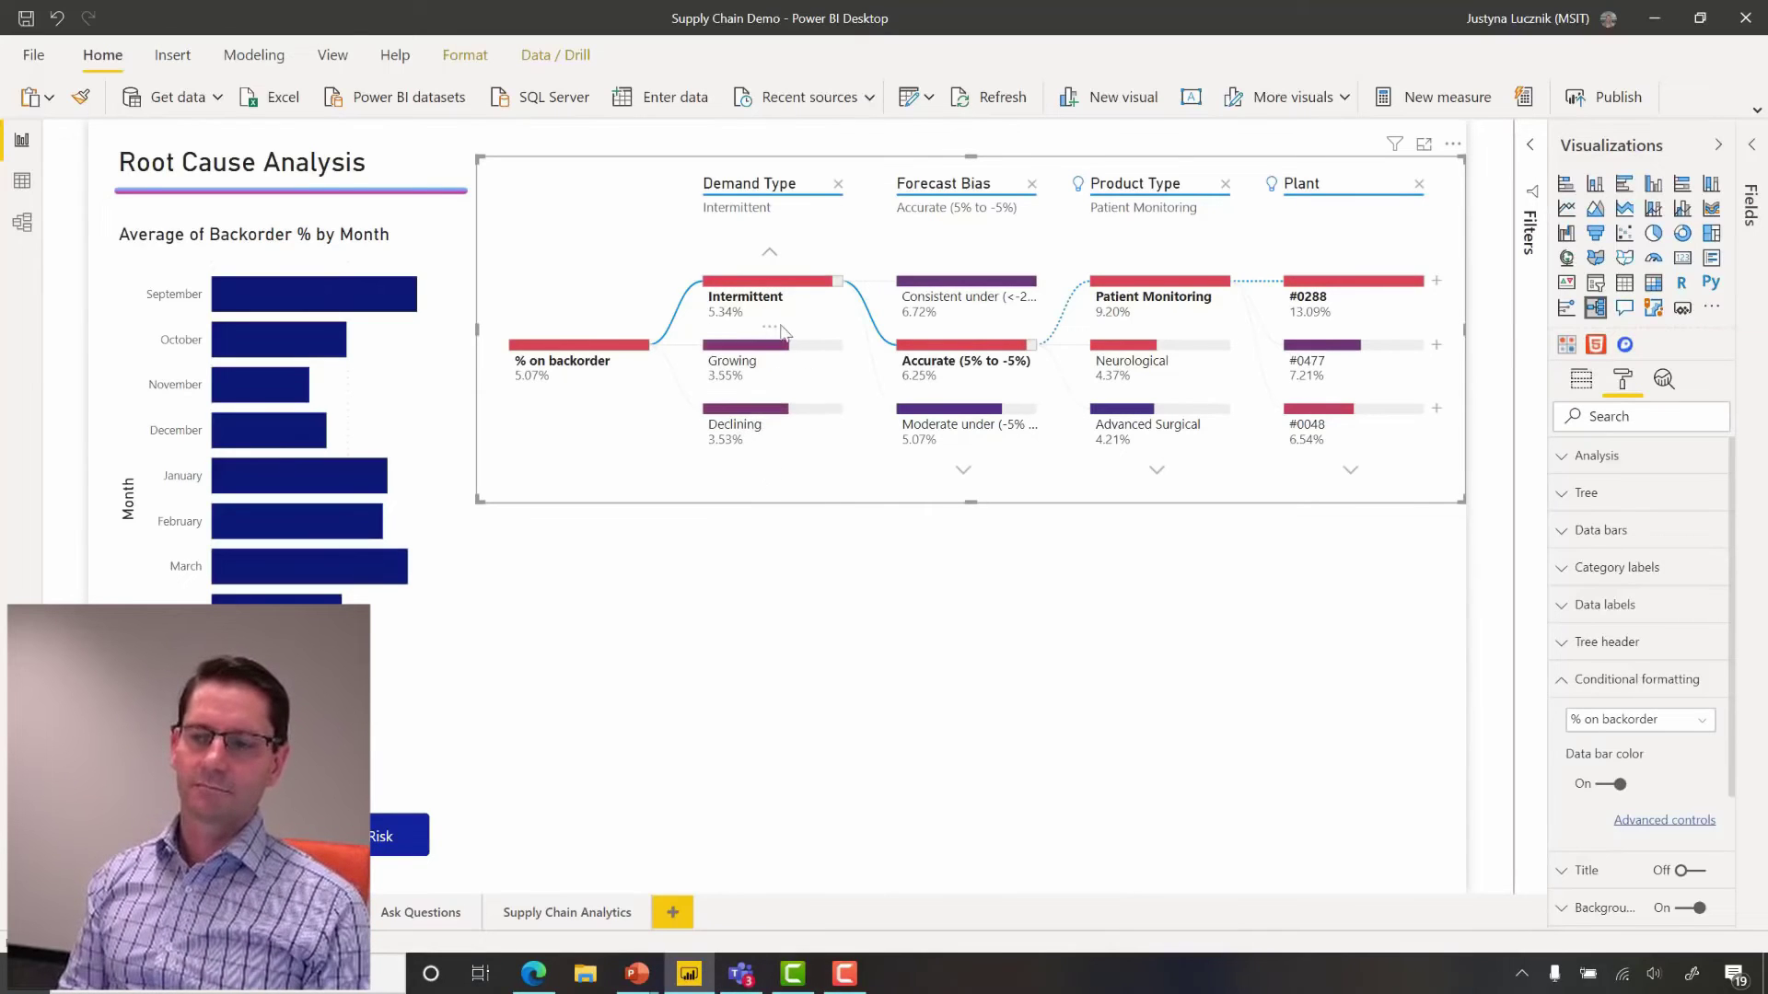
left_click(764, 353)
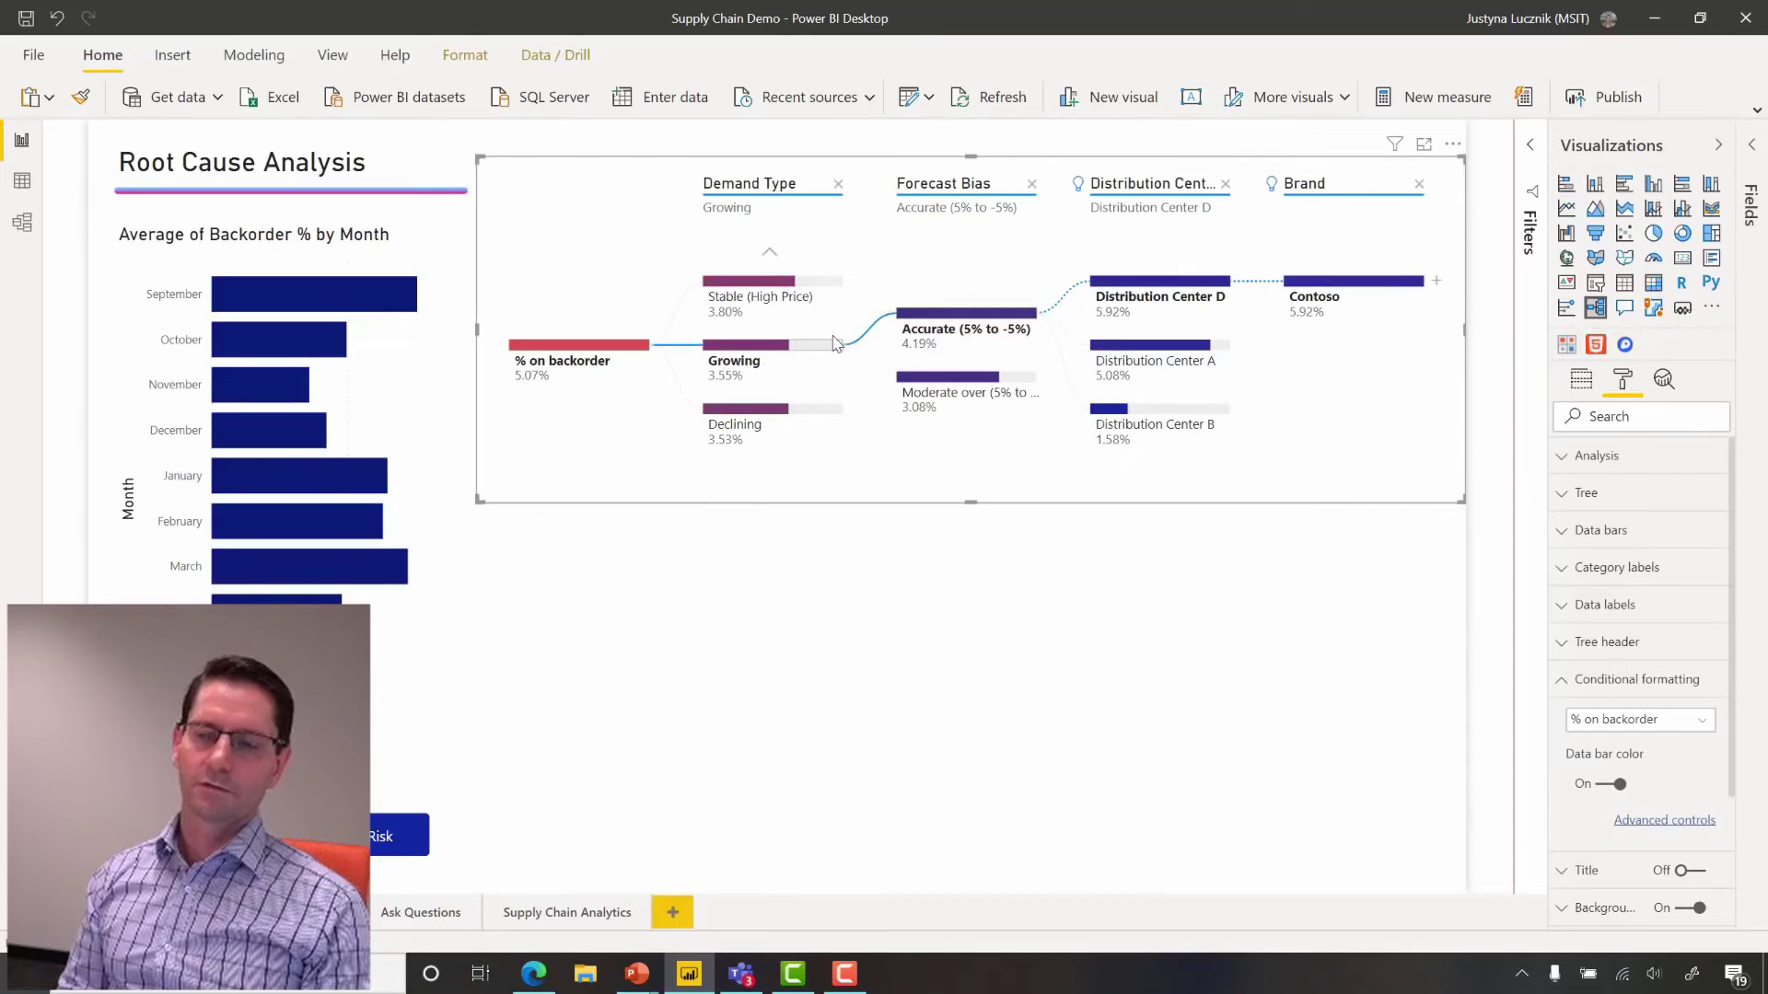
Step: Return to the upper nodes of the Demand Type level and select another branch of the decomposition tree
left_click(769, 254)
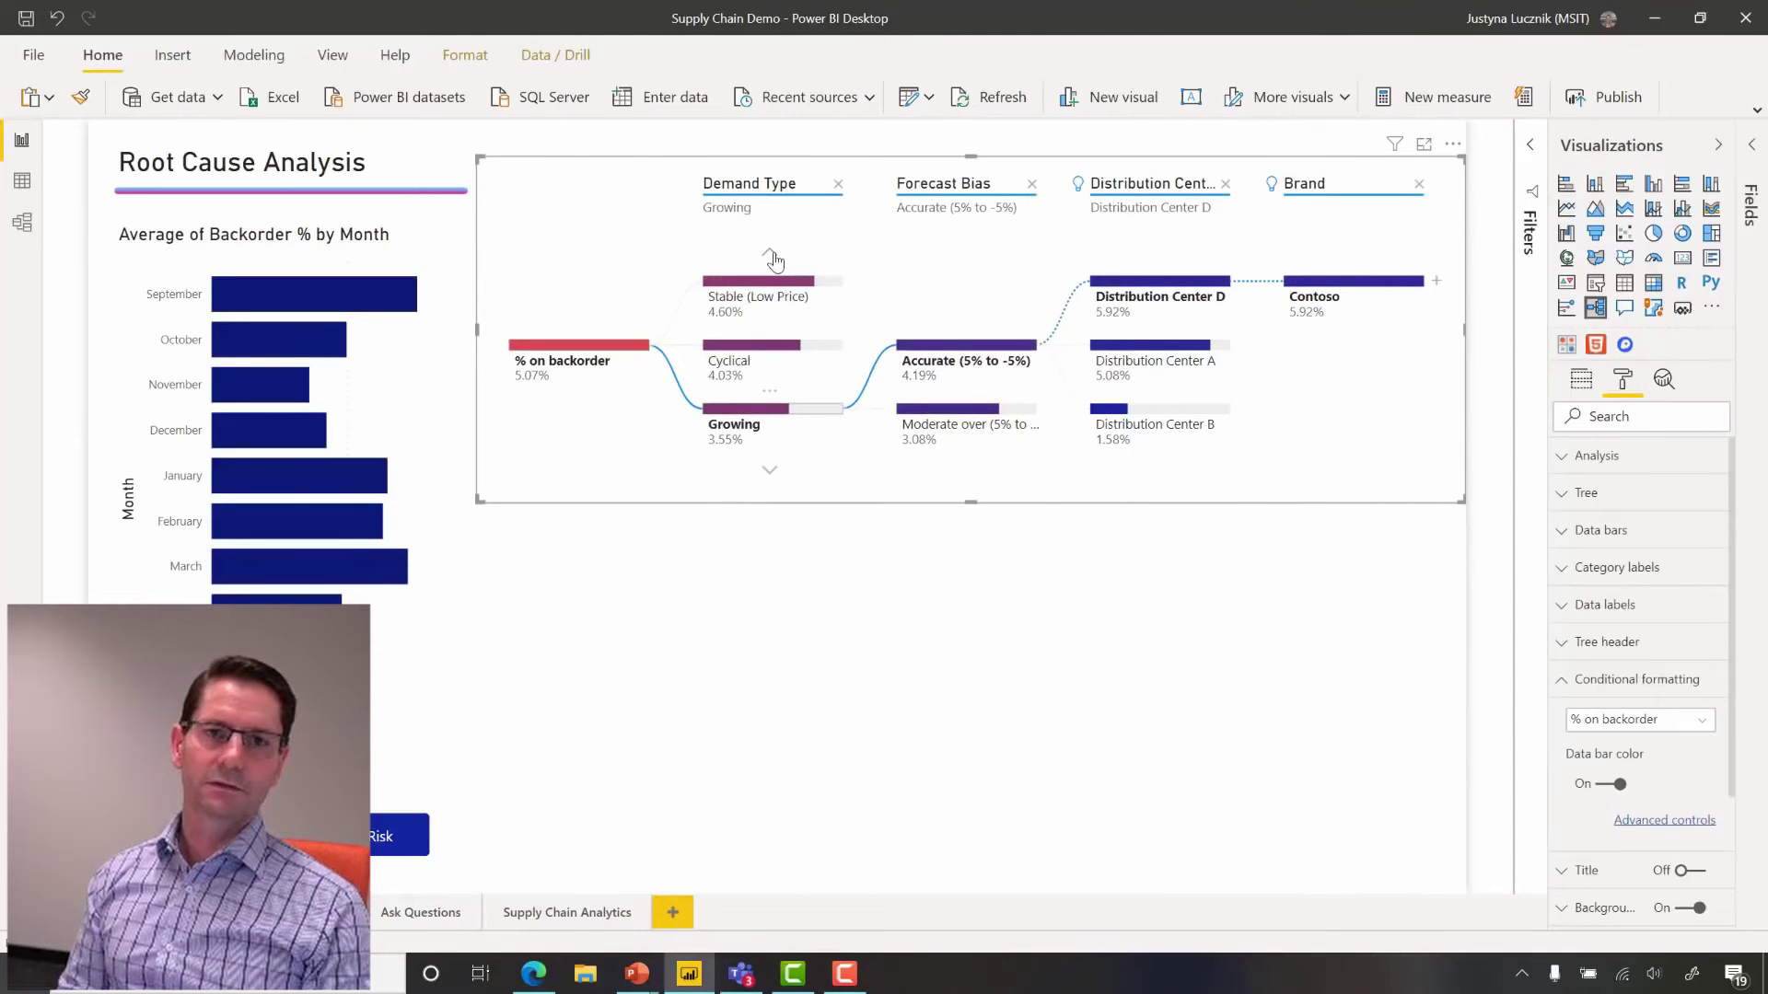
left_click(770, 256)
left_click(770, 256)
left_click(773, 354)
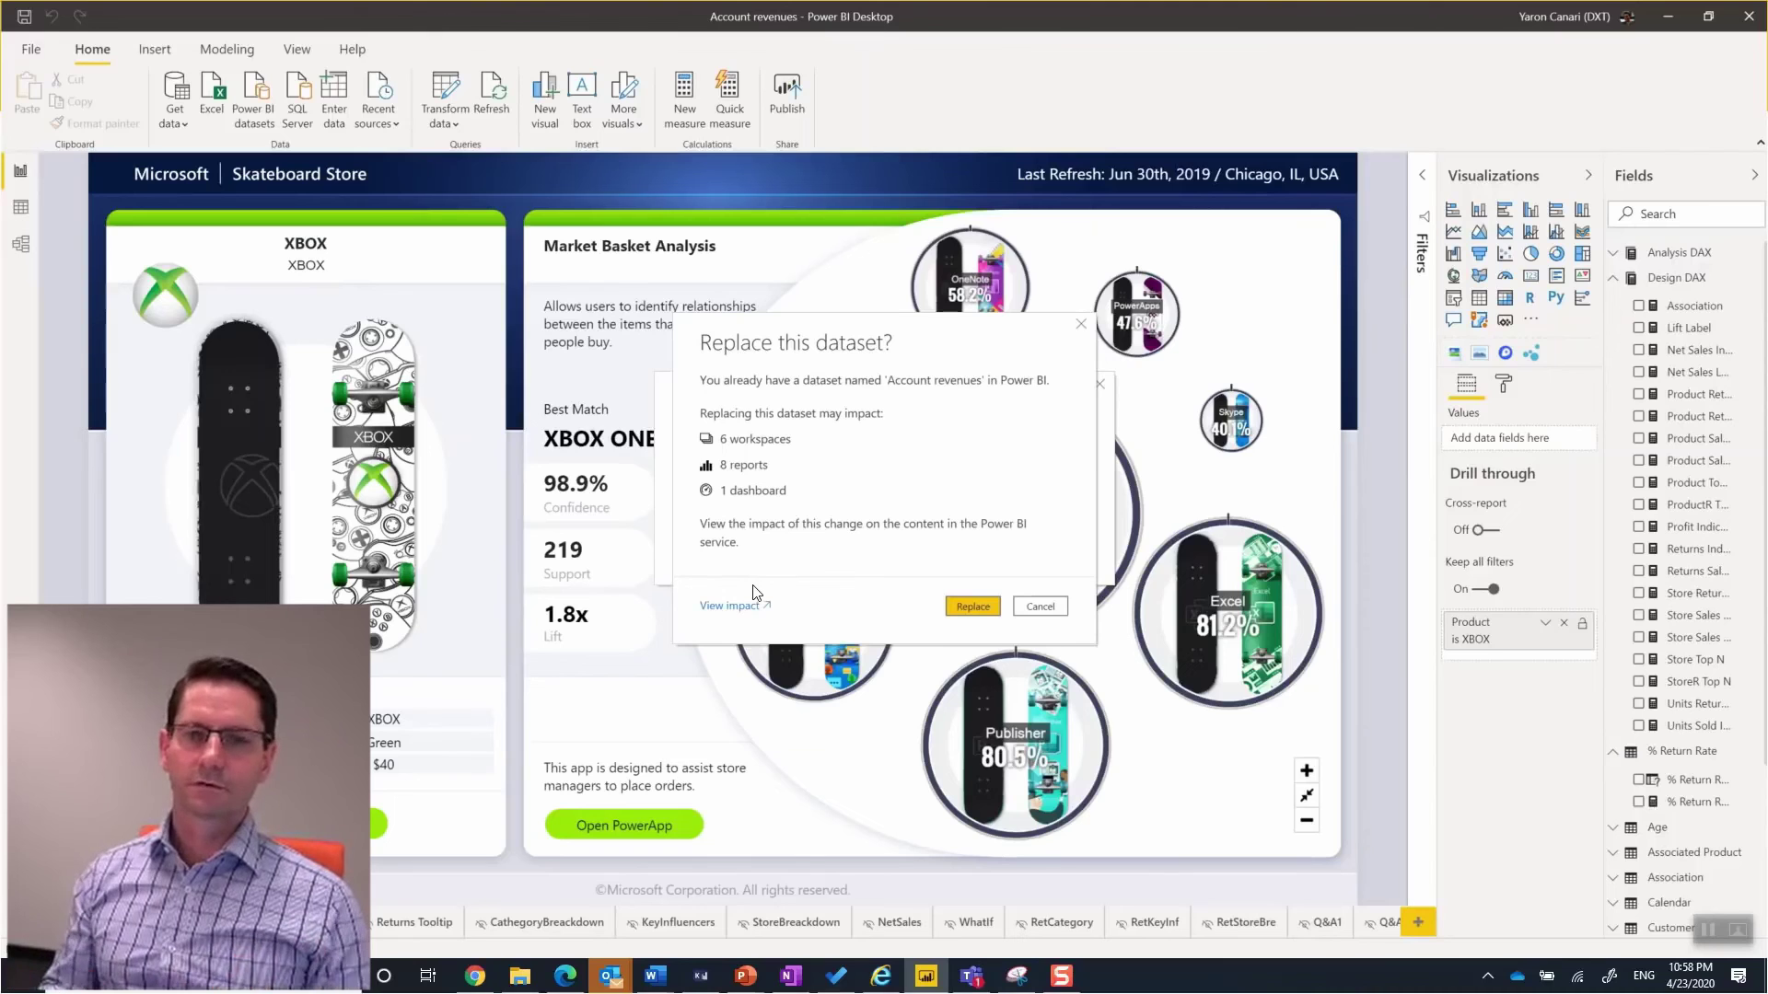
Step: View the impact analysis for replacing the Account revenues dataset, with FinanceCorp expanded, and open the Notify contacts message
left_click(730, 605)
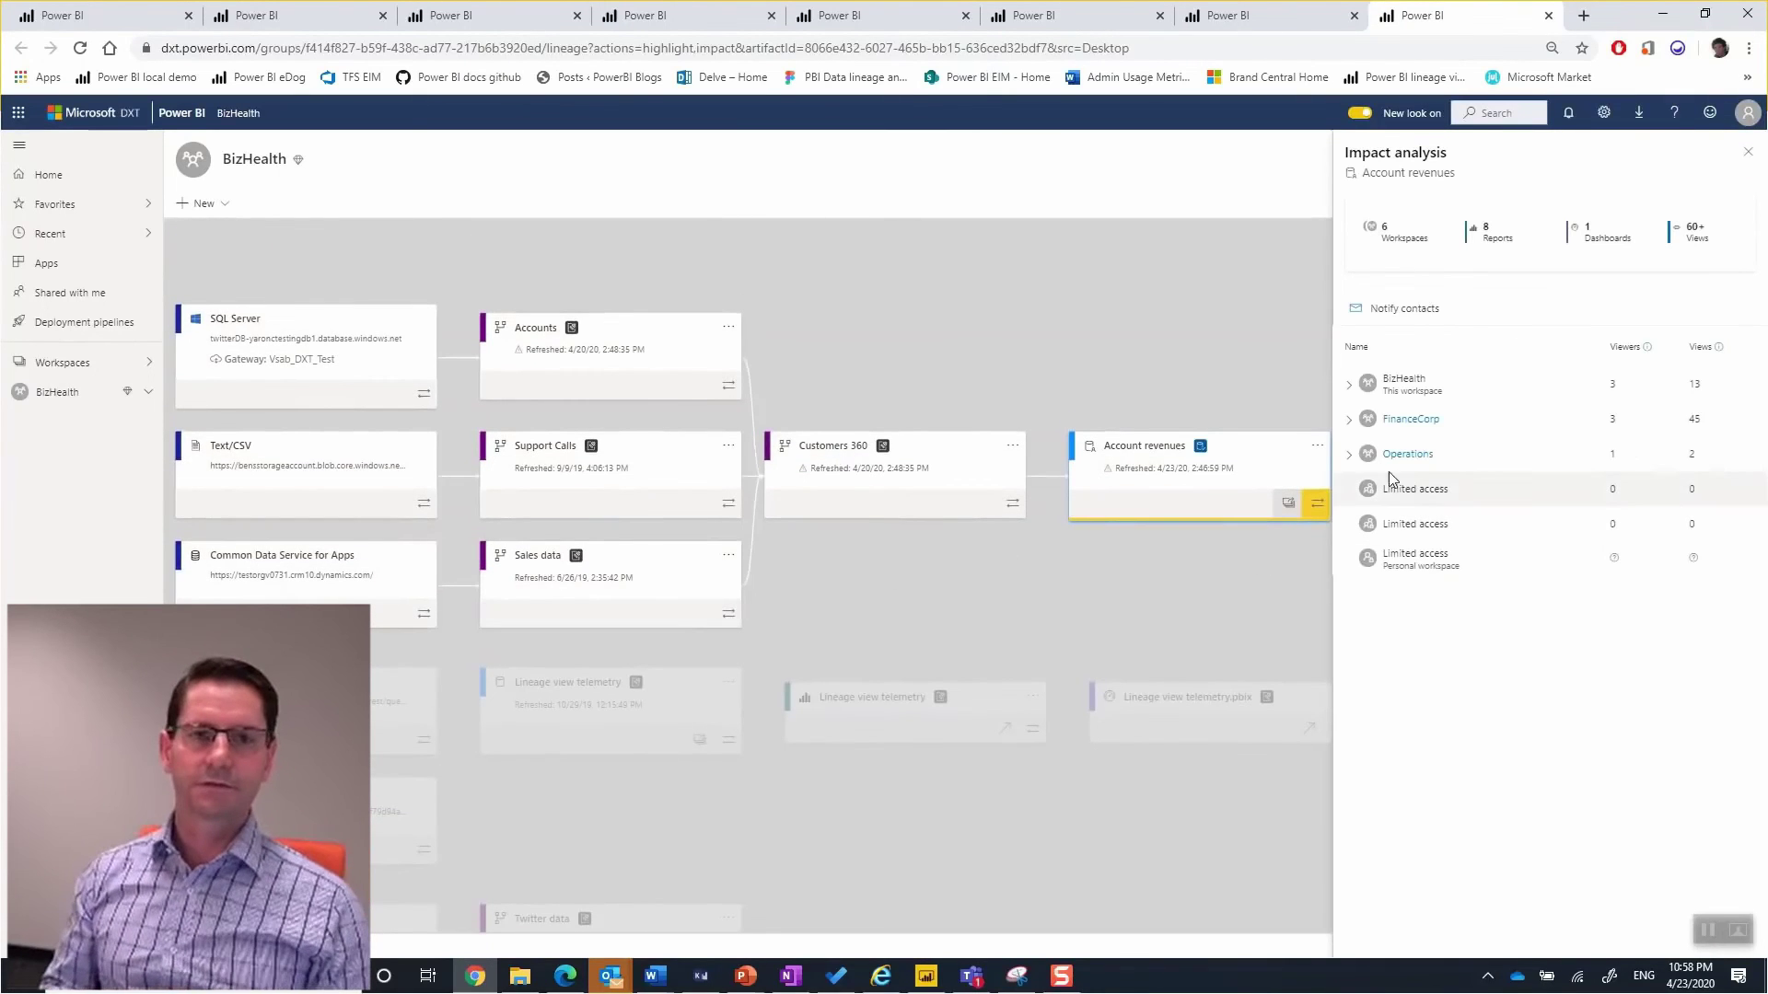
left_click(1349, 422)
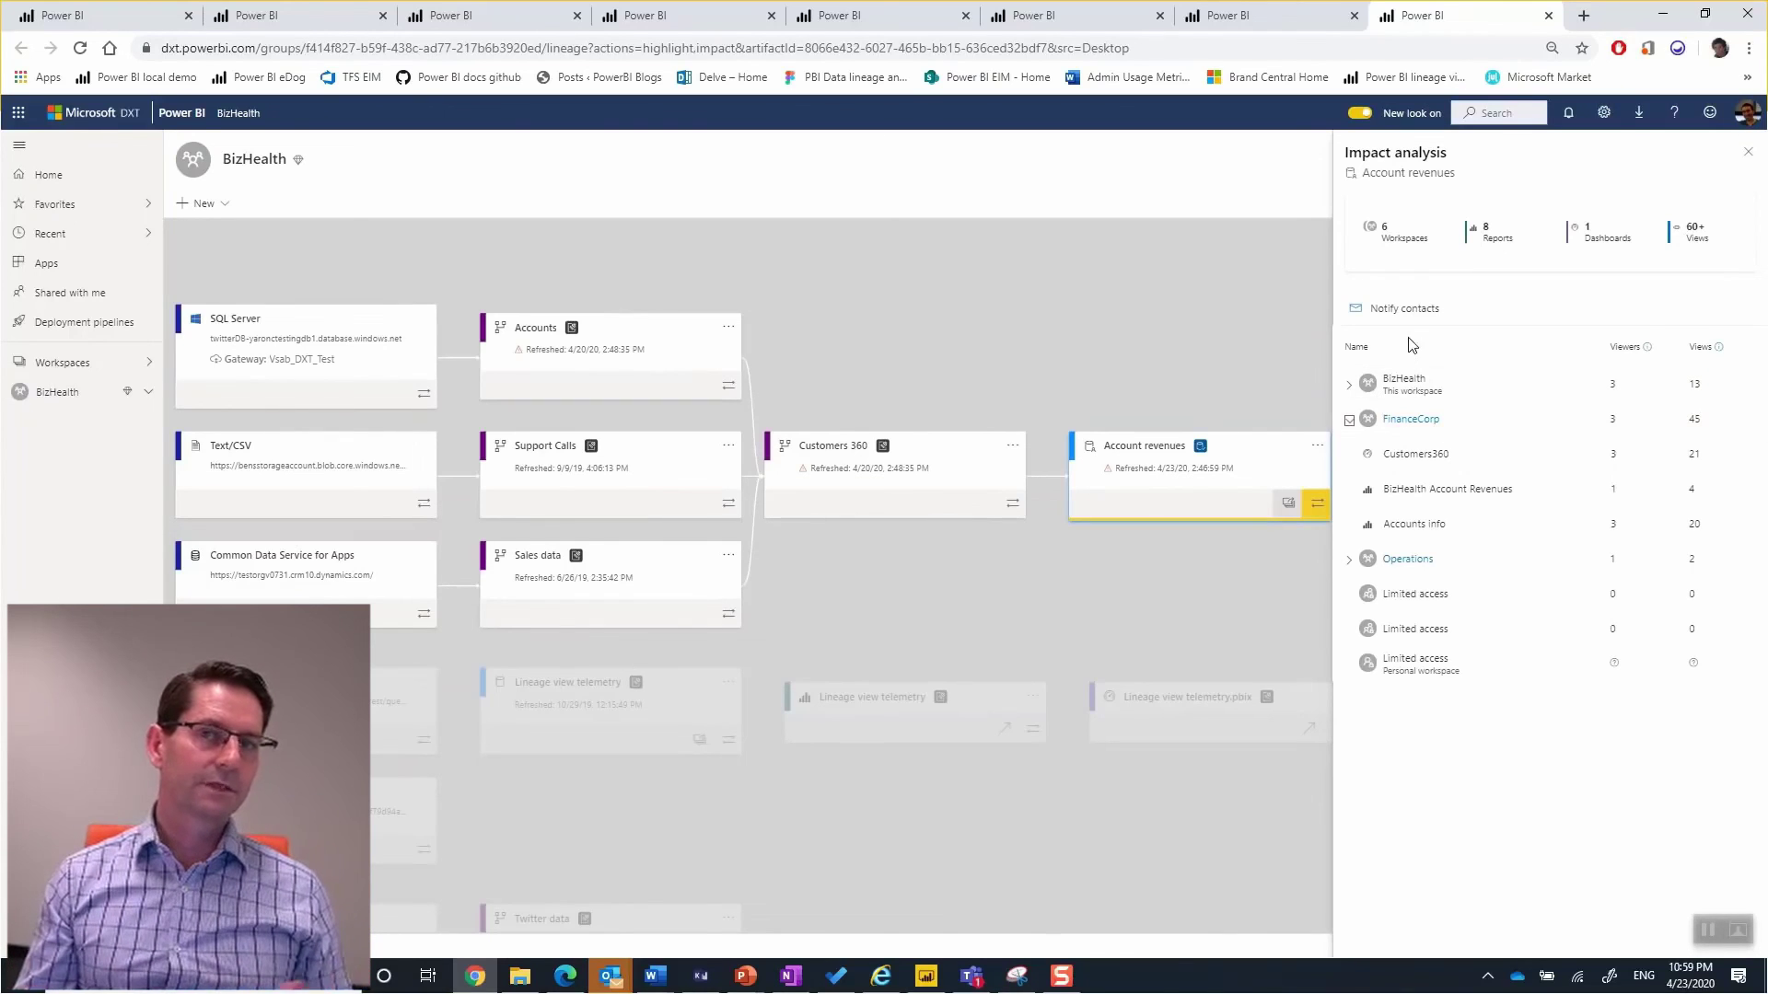
left_click(1407, 311)
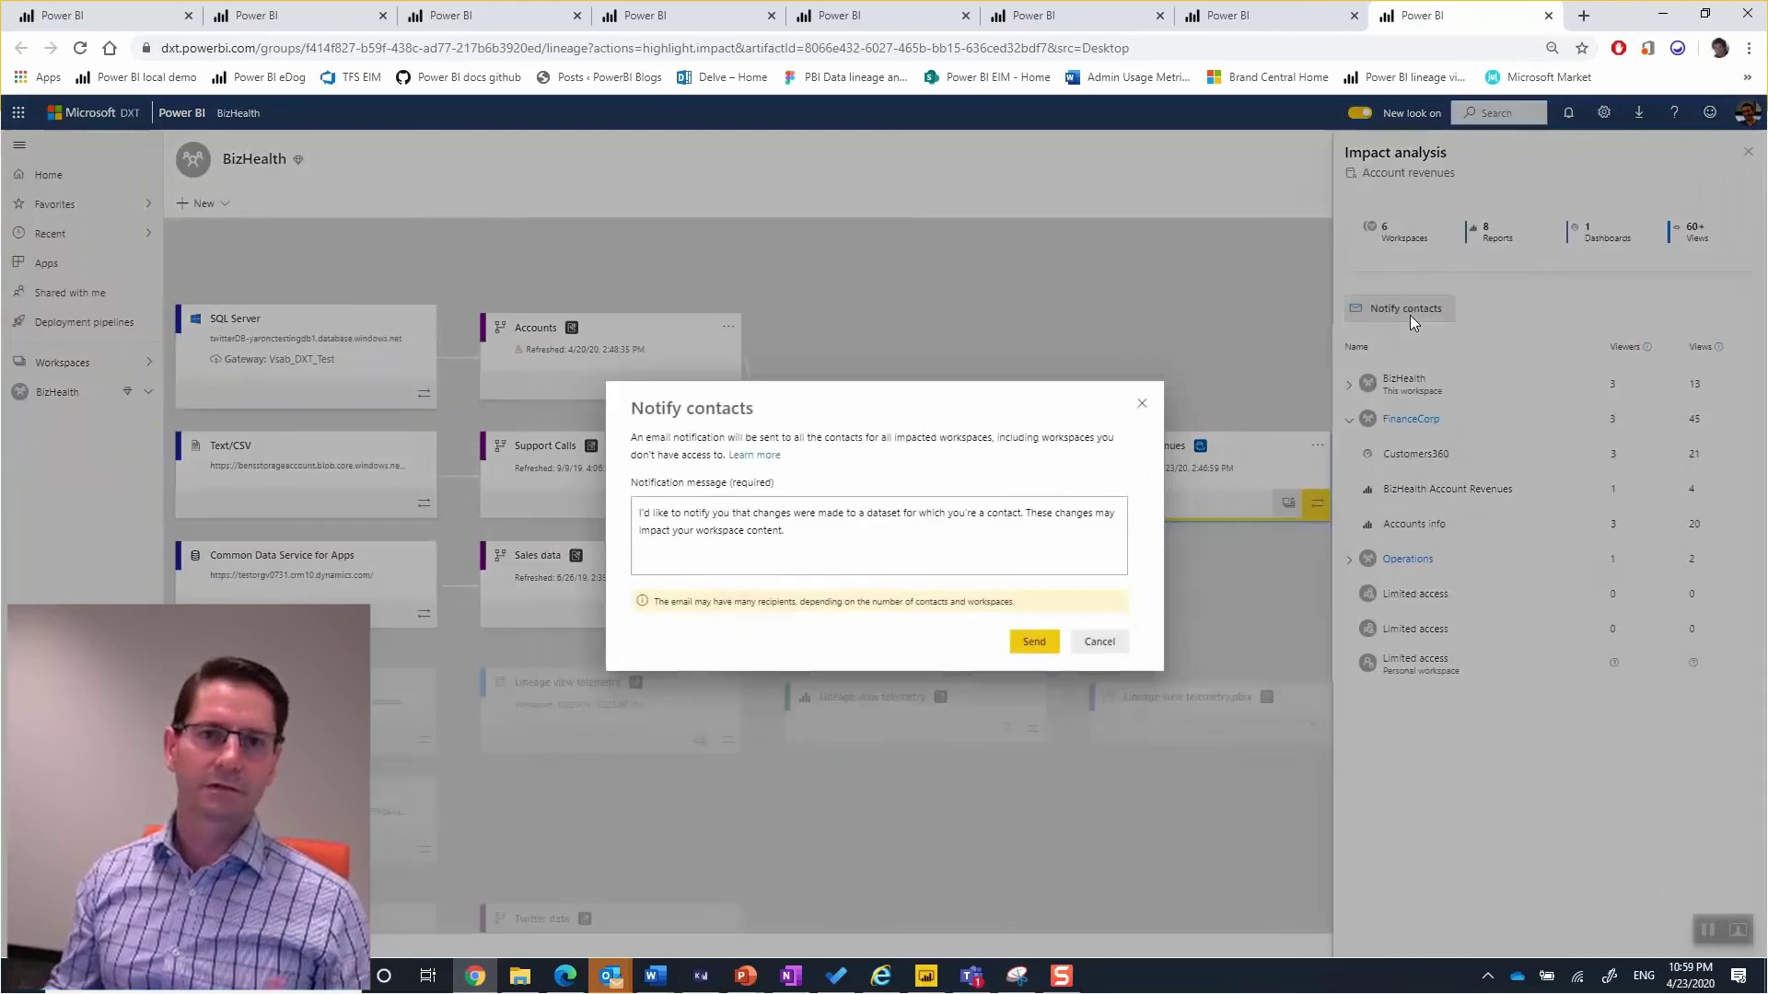